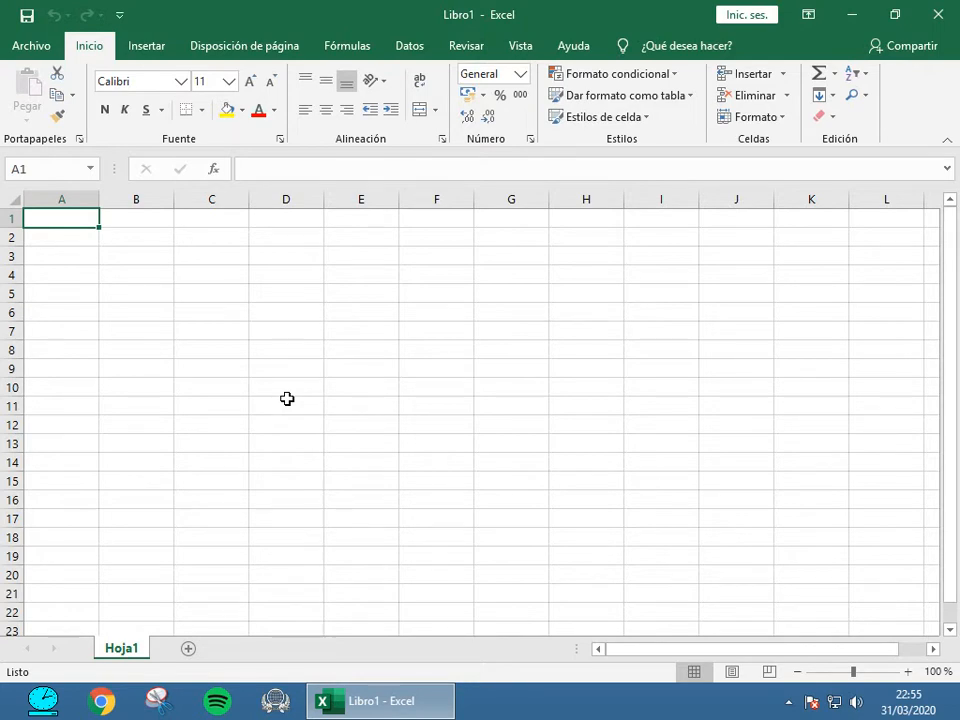
click(347, 326)
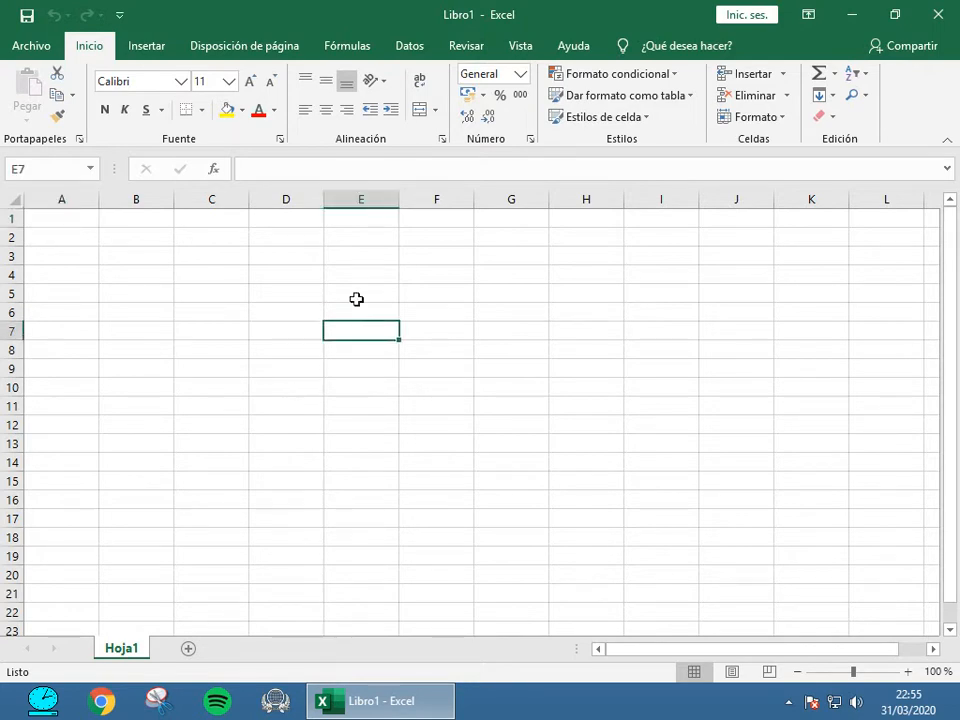
click(314, 299)
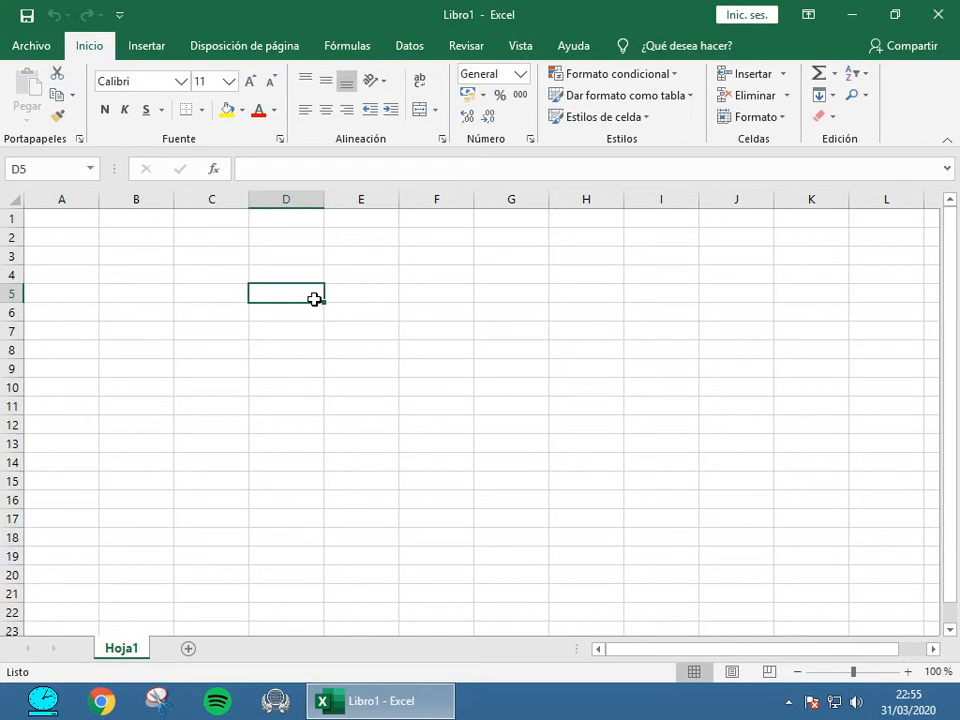
Fill cells A1, B1 and C1 with 45, the letter a and 45.
click(76, 220)
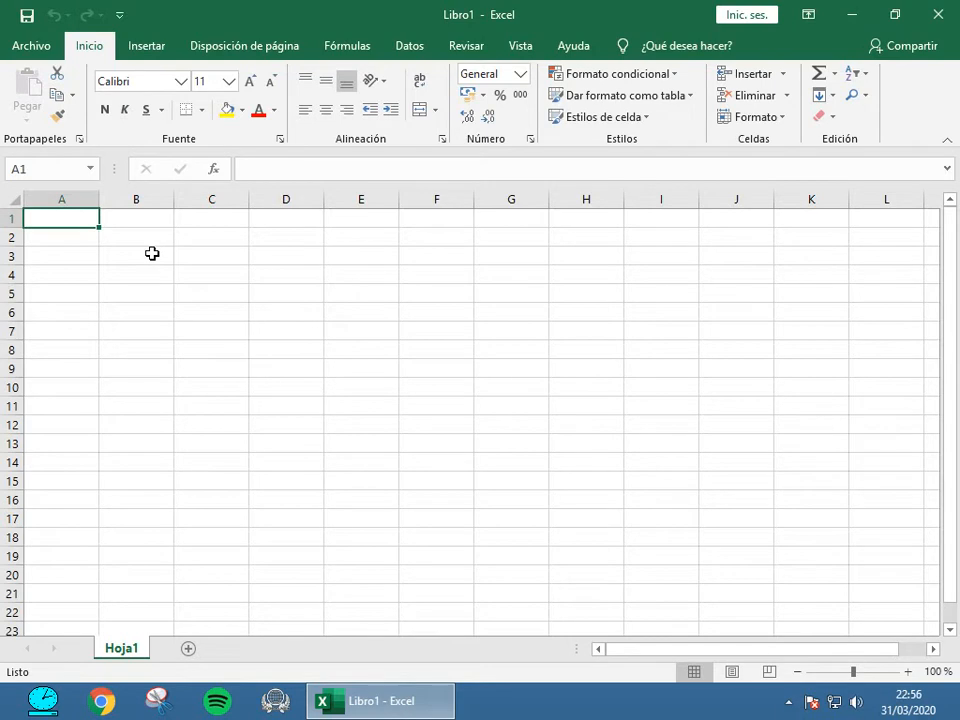
text(45)
key(Tab)
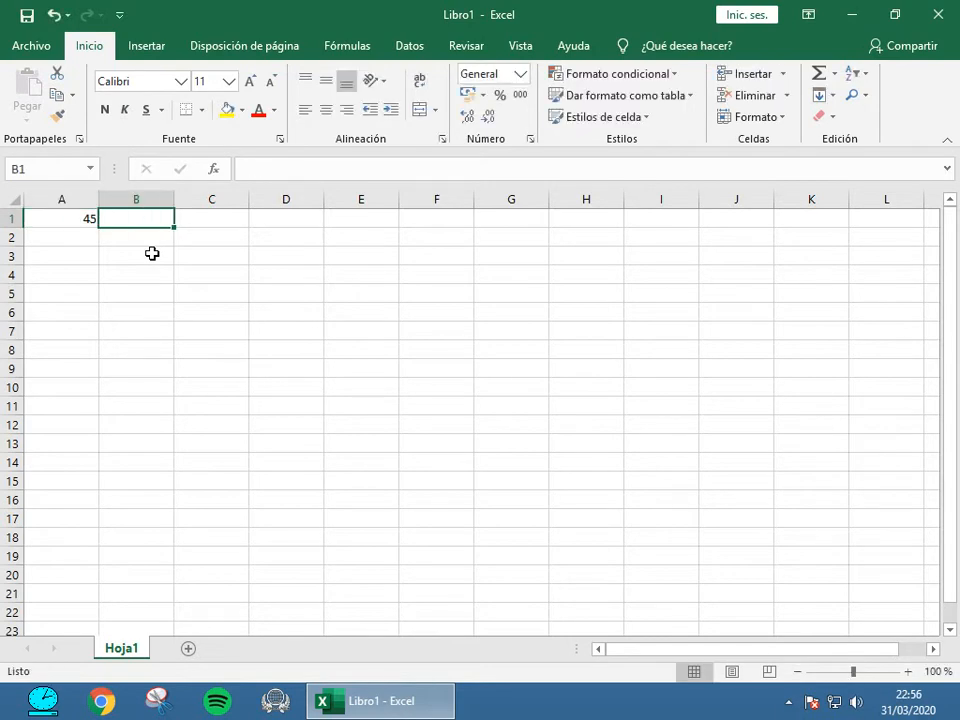
text(a)
key(Tab)
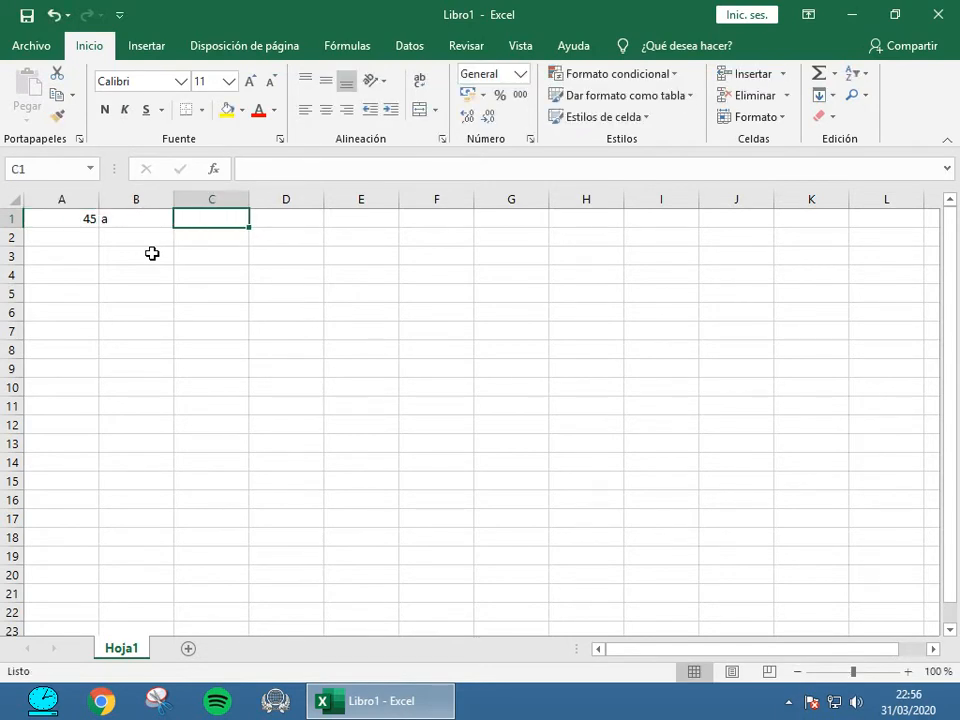
text(45)
key(Tab)
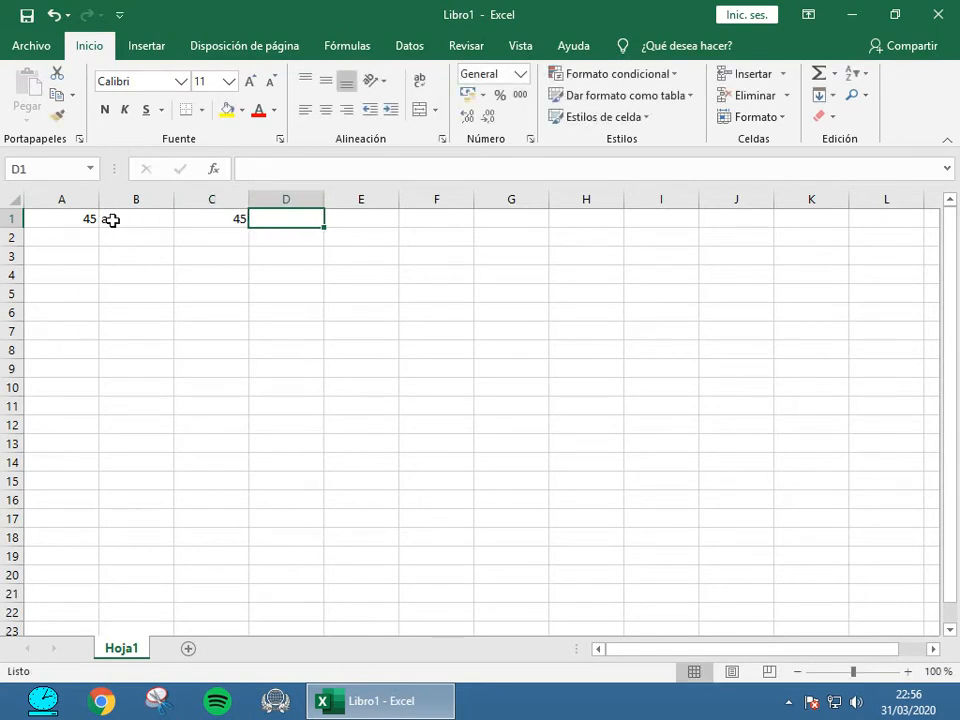
Enter the formula =CONTAR(A1:C1) in cell D1 to count the numeric cells in the range.
click(286, 172)
text(=)
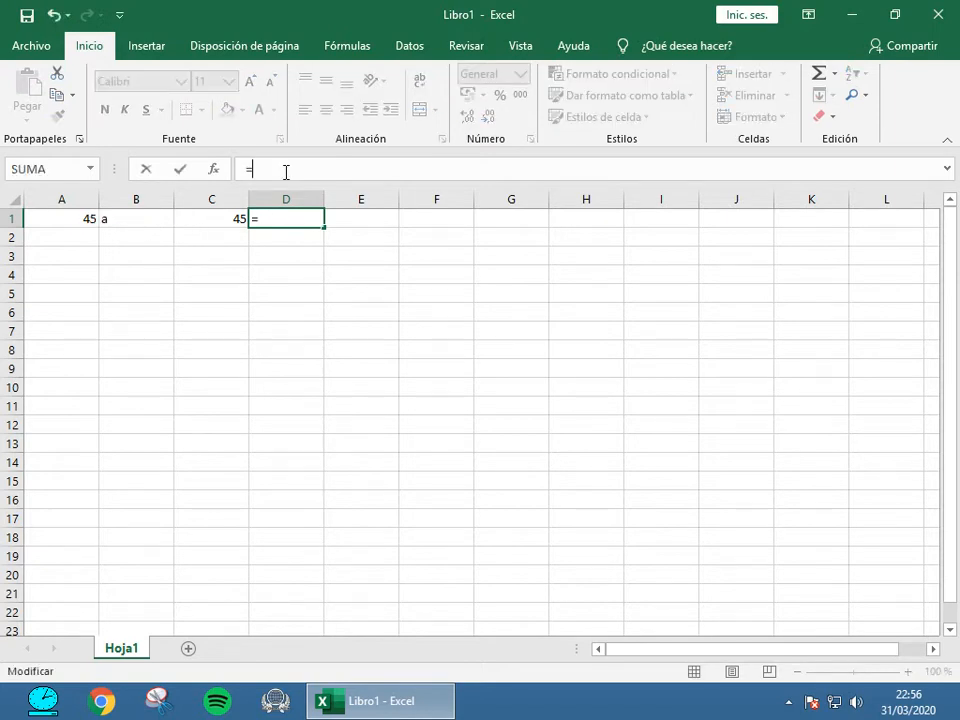
text(CONTAR()
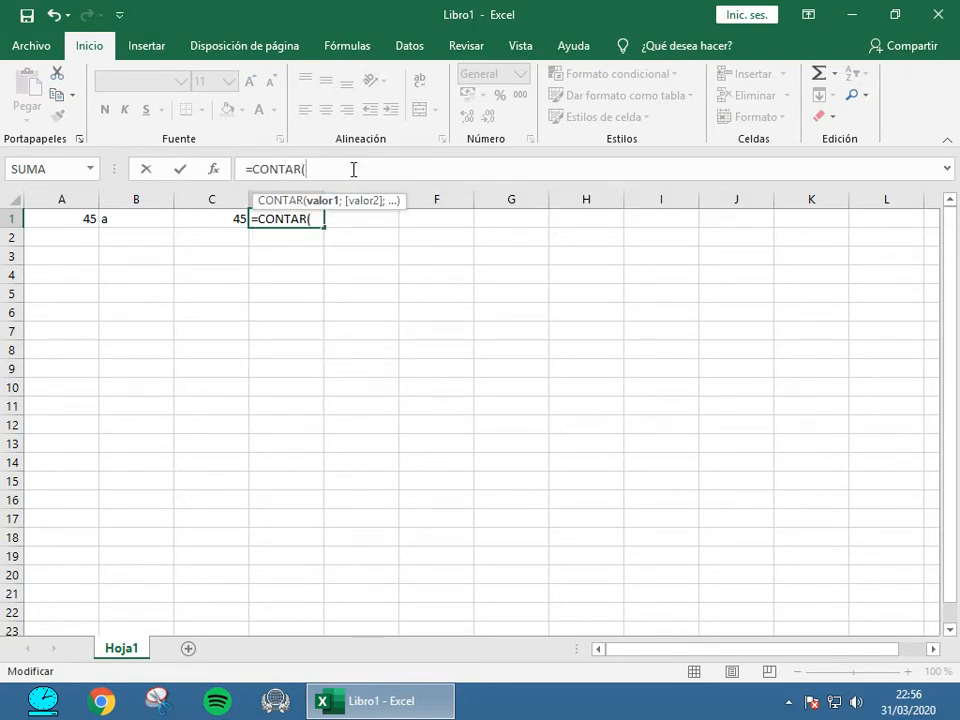
drag(69, 216, 198, 215)
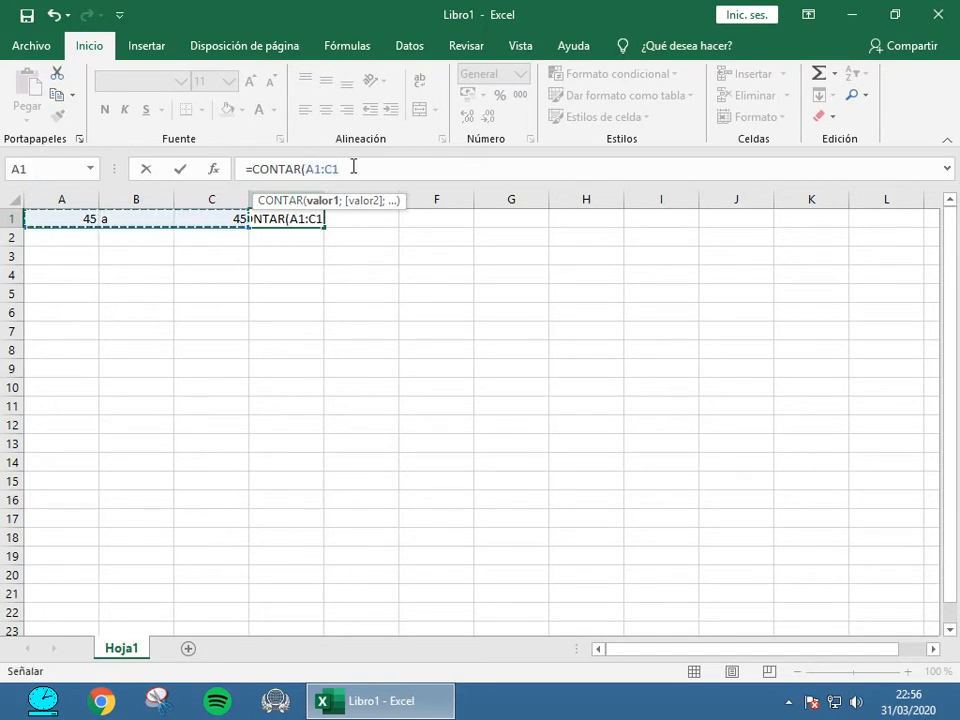
text())
key(Return)
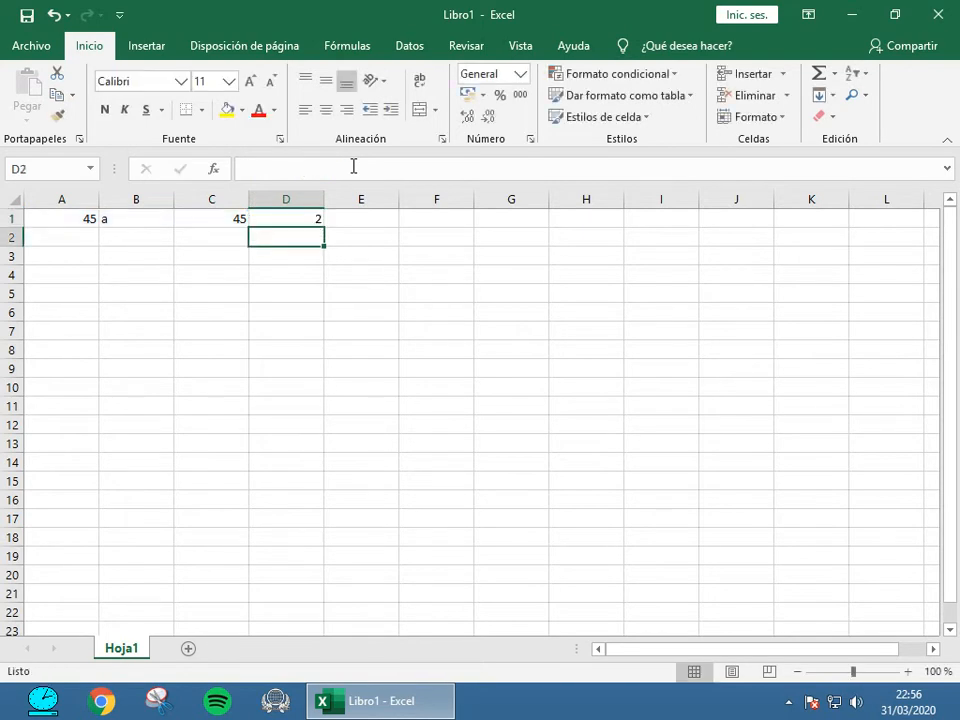
Inspect the CONTAR formula in cell D1 and the range it refers to without changing it.
click(298, 218)
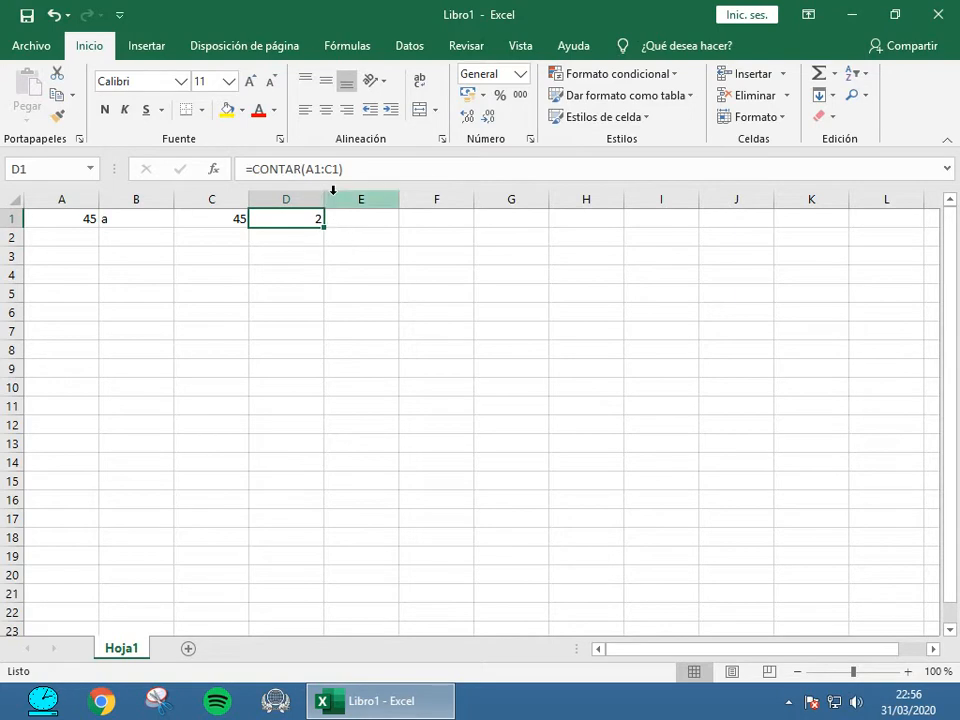
click(336, 168)
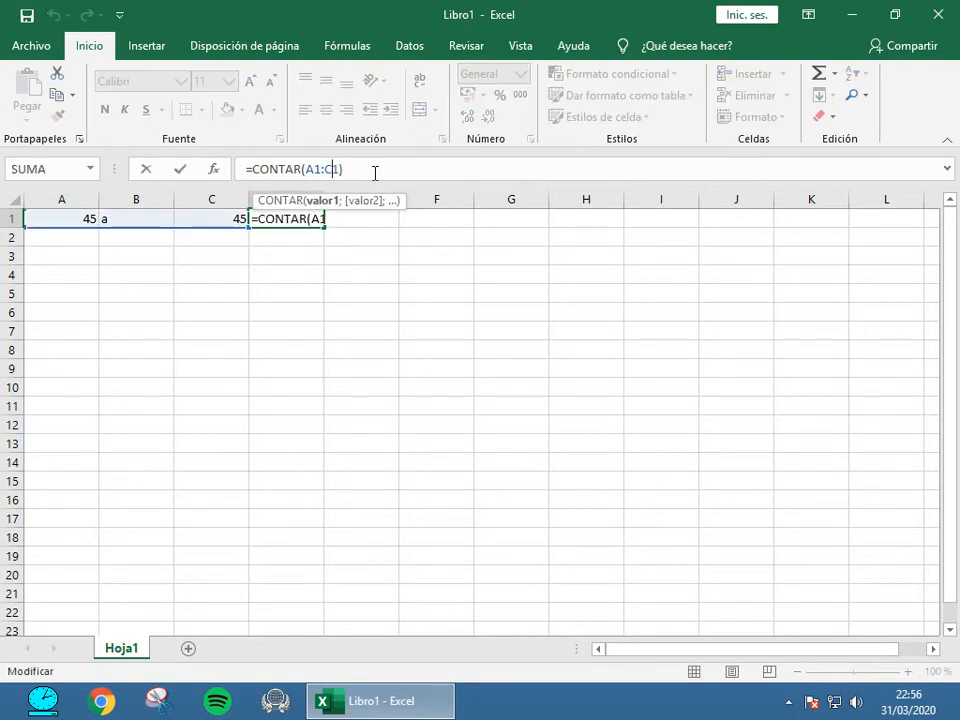
key(Escape)
key(Return)
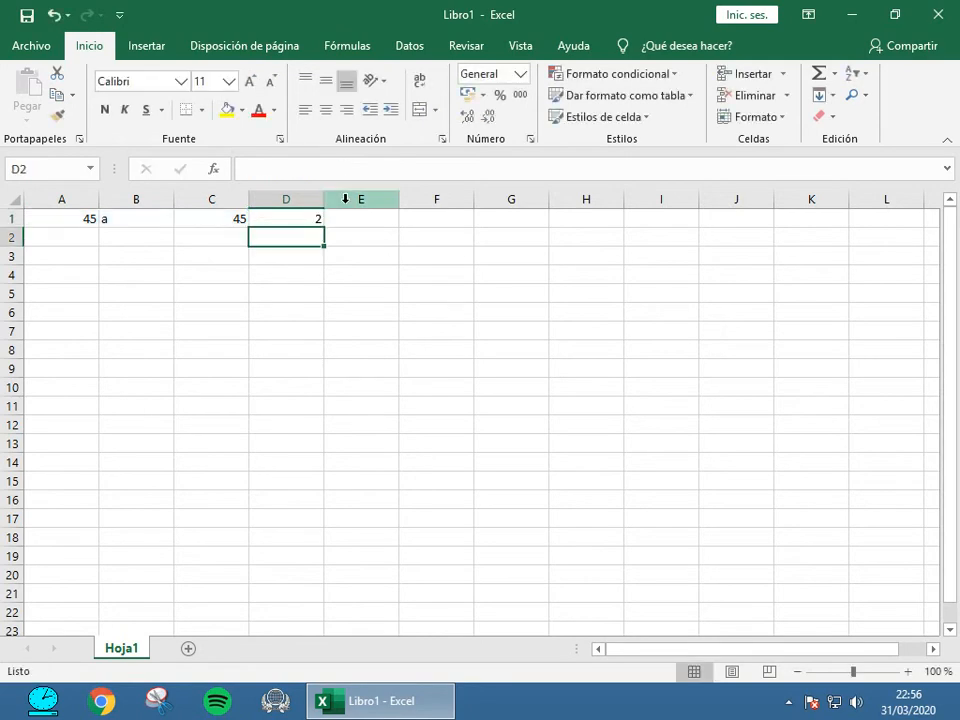
Replace the values in row 1, entering 1 in C1, 8 in B1 and the letter t in A1.
click(240, 220)
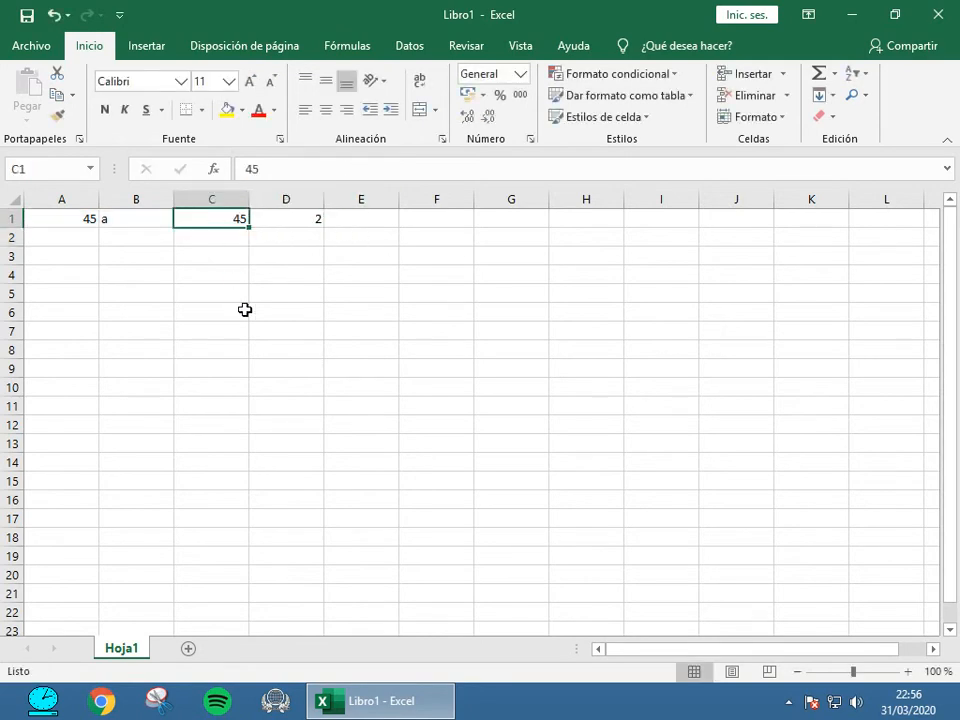
text(1)
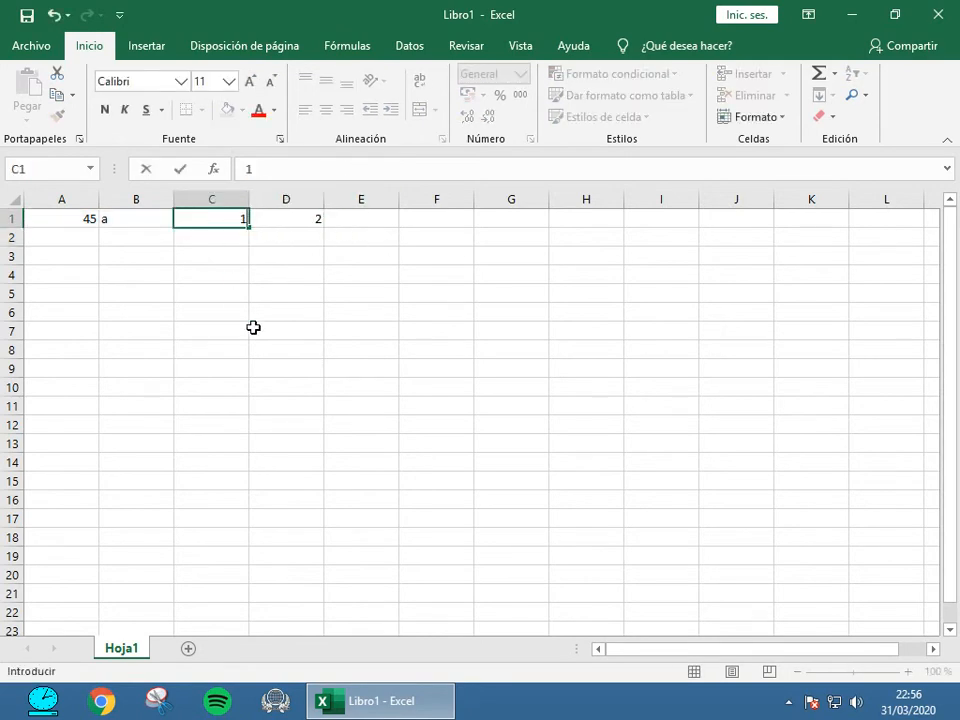
key(Return)
key(Left)
key(Up)
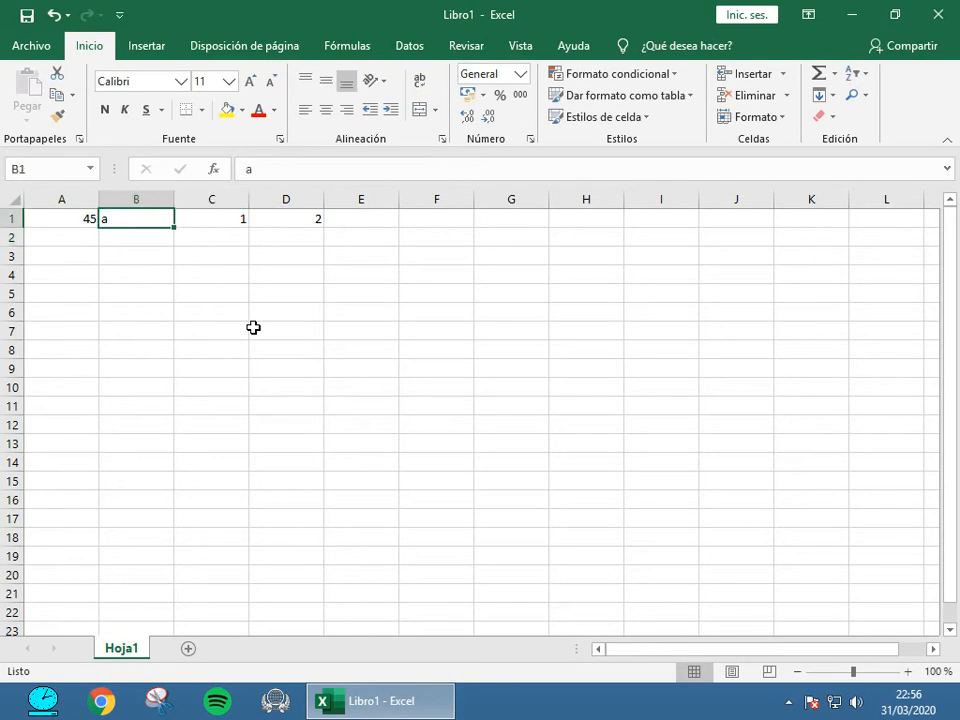
text(8)
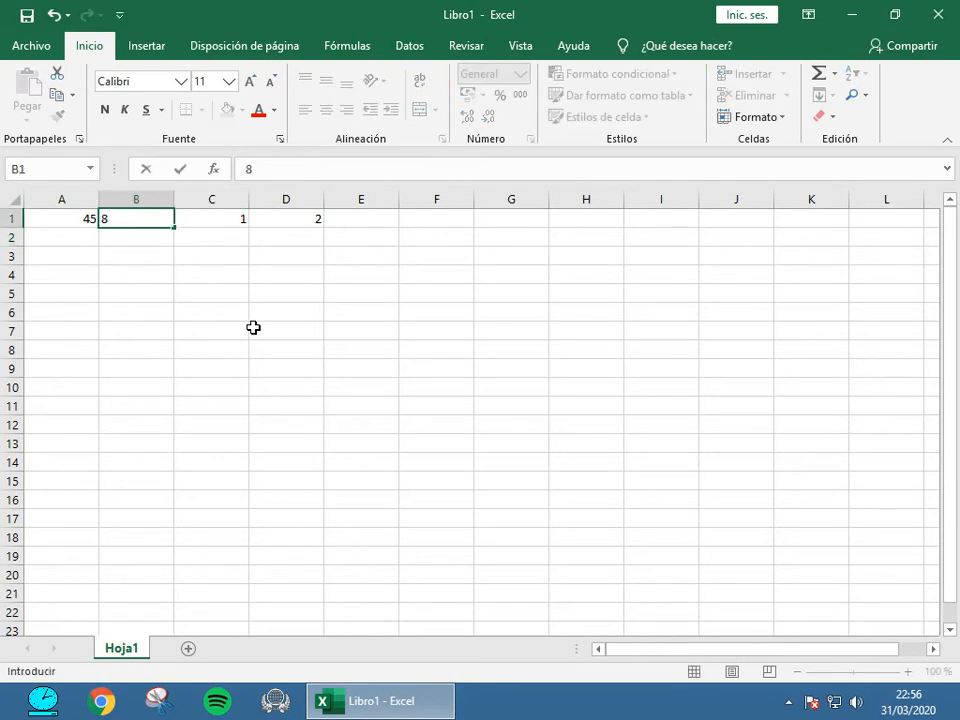
key(Return)
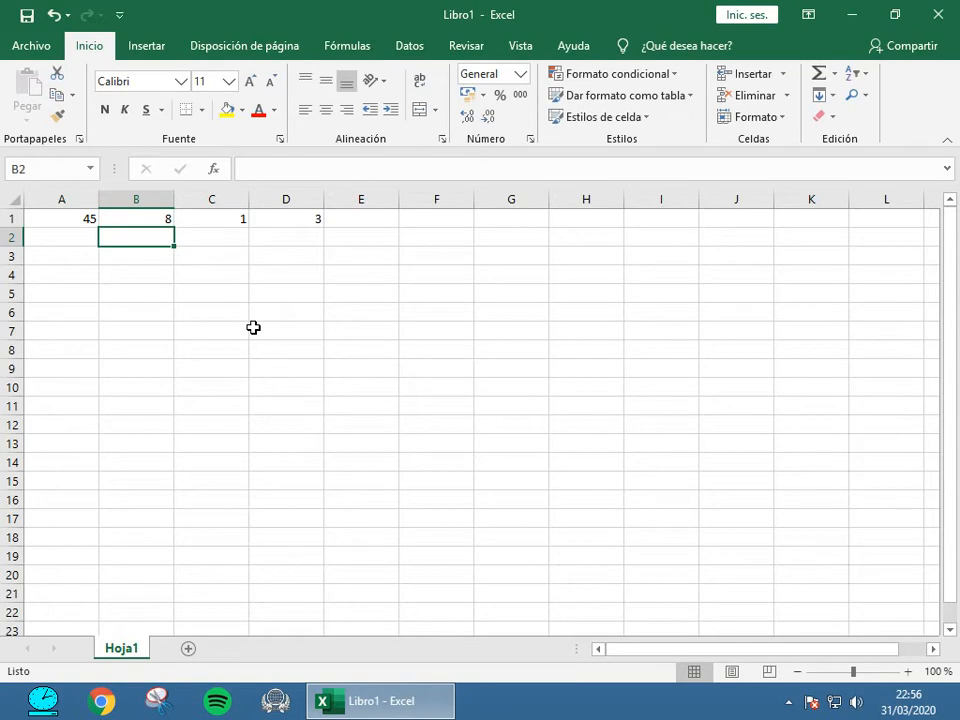
key(Left)
key(Up)
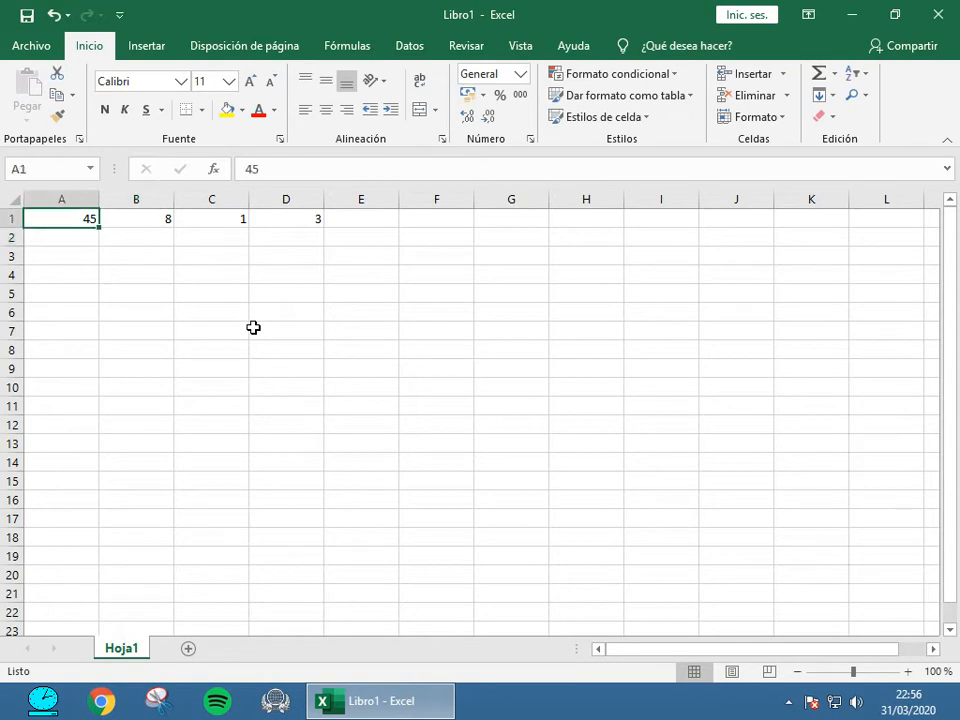
text(t)
key(Return)
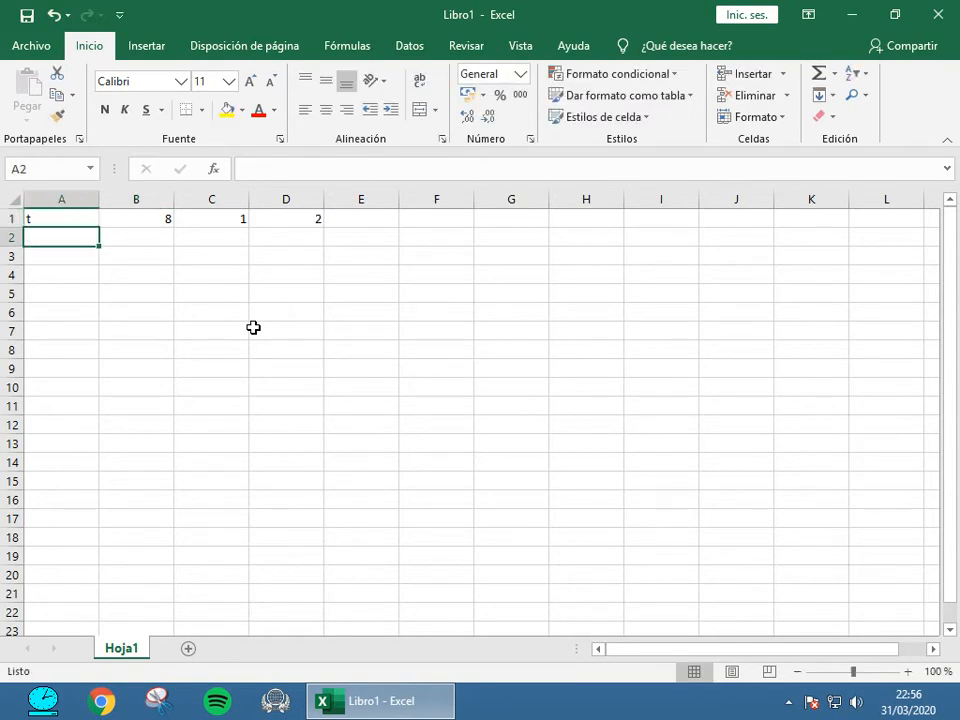
Shade the CONTAR result cell D1 with a light blue fill.
click(293, 219)
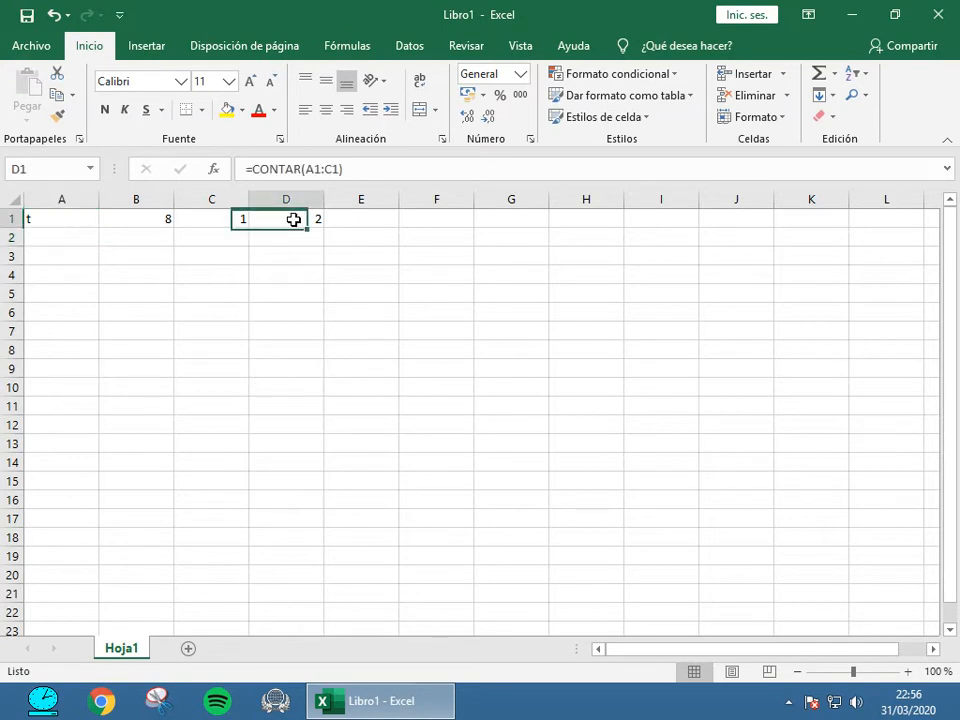
click(240, 110)
click(326, 156)
click(320, 274)
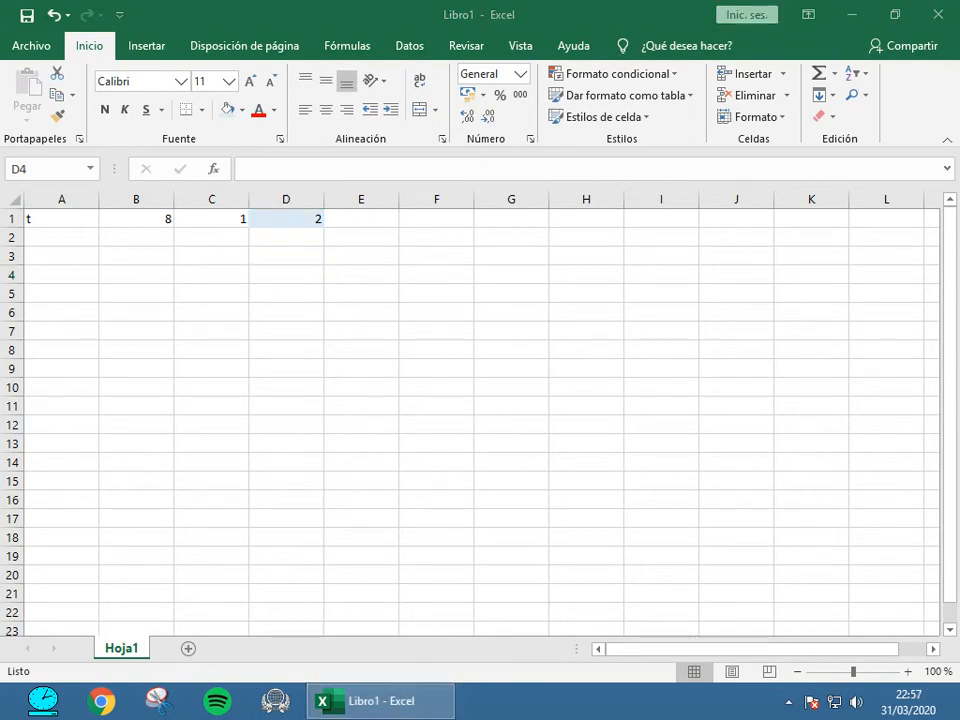
click(305, 276)
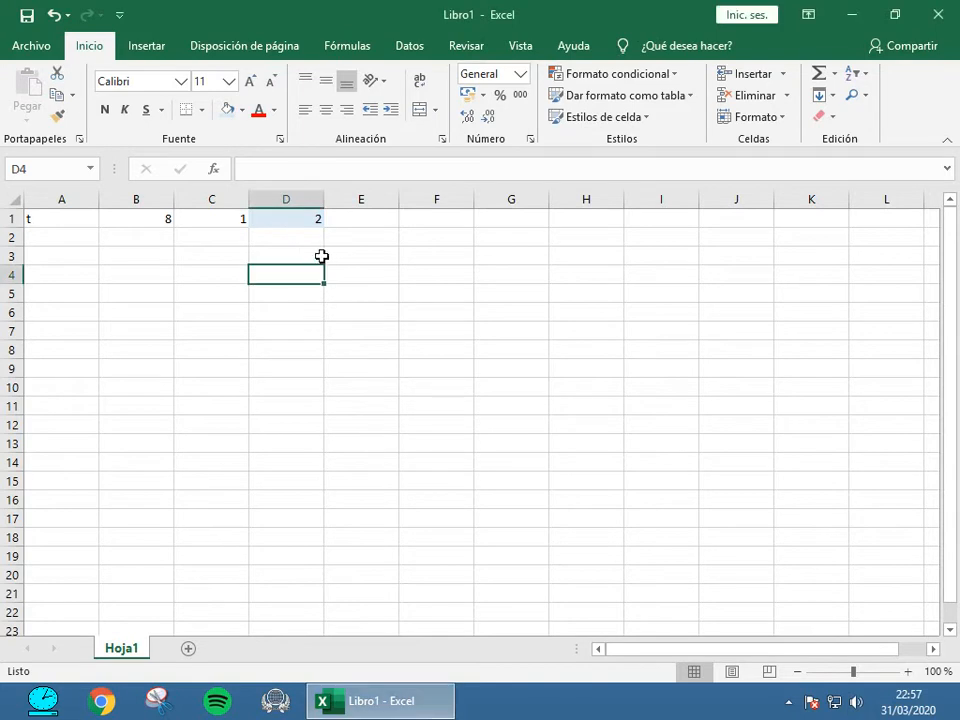
Enter the formula =ESBLANCO(A3) in cell D3 to test whether A3 is empty.
click(305, 252)
click(250, 170)
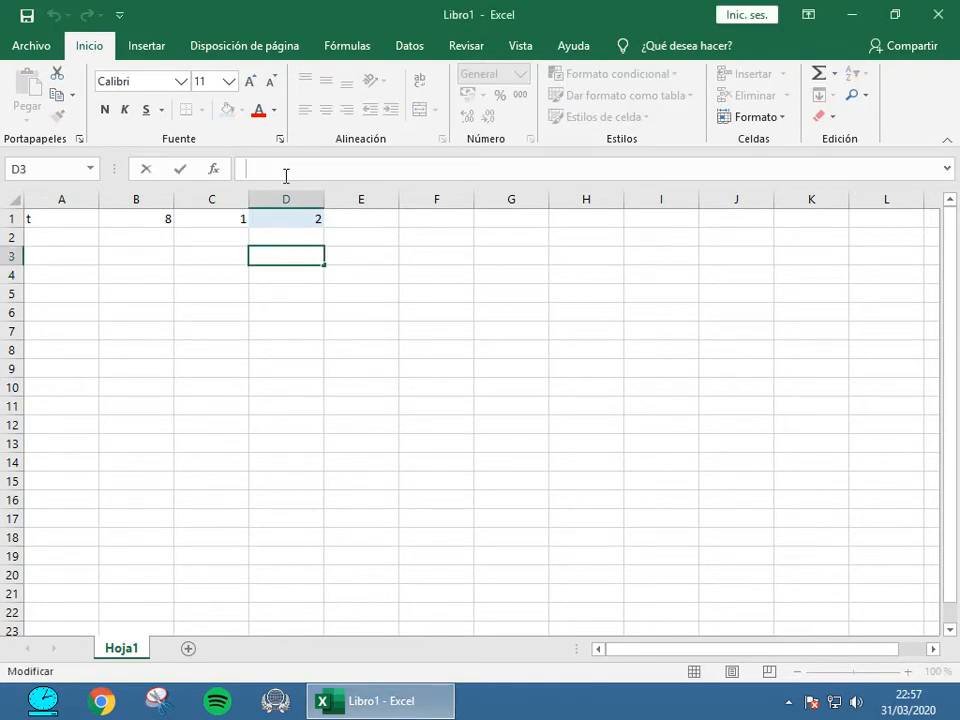
text(=ESBLANCO()
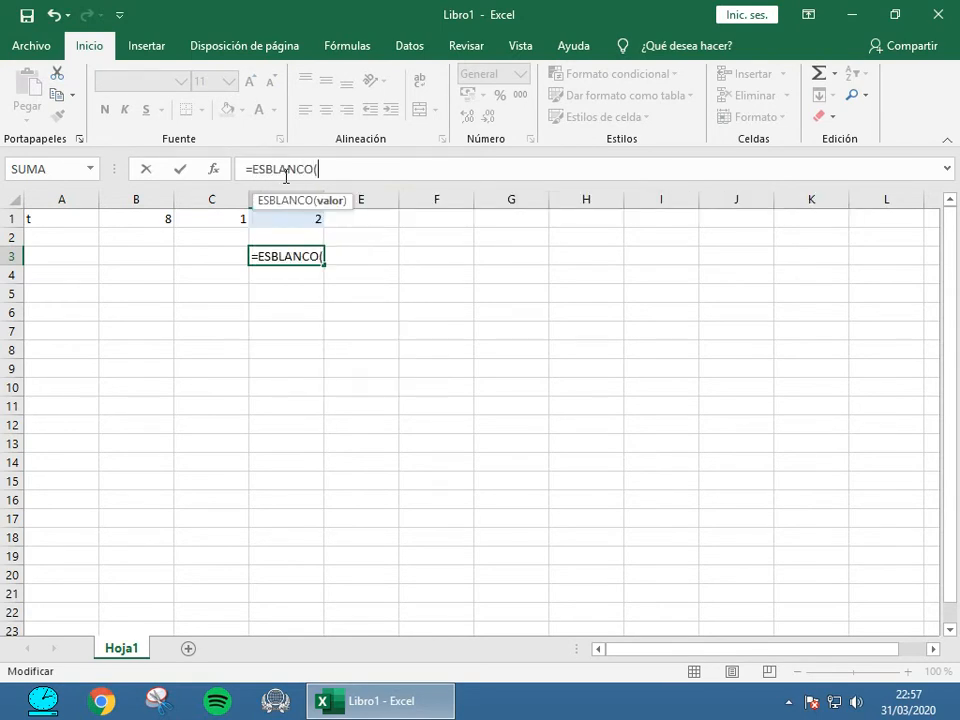
click(62, 255)
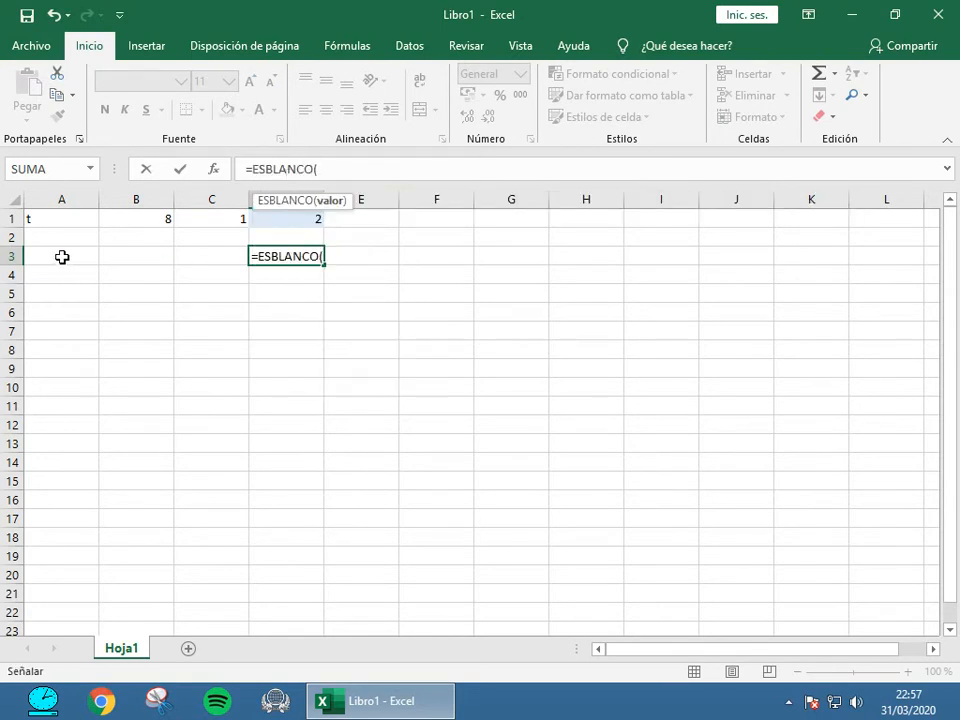
click(354, 170)
text())
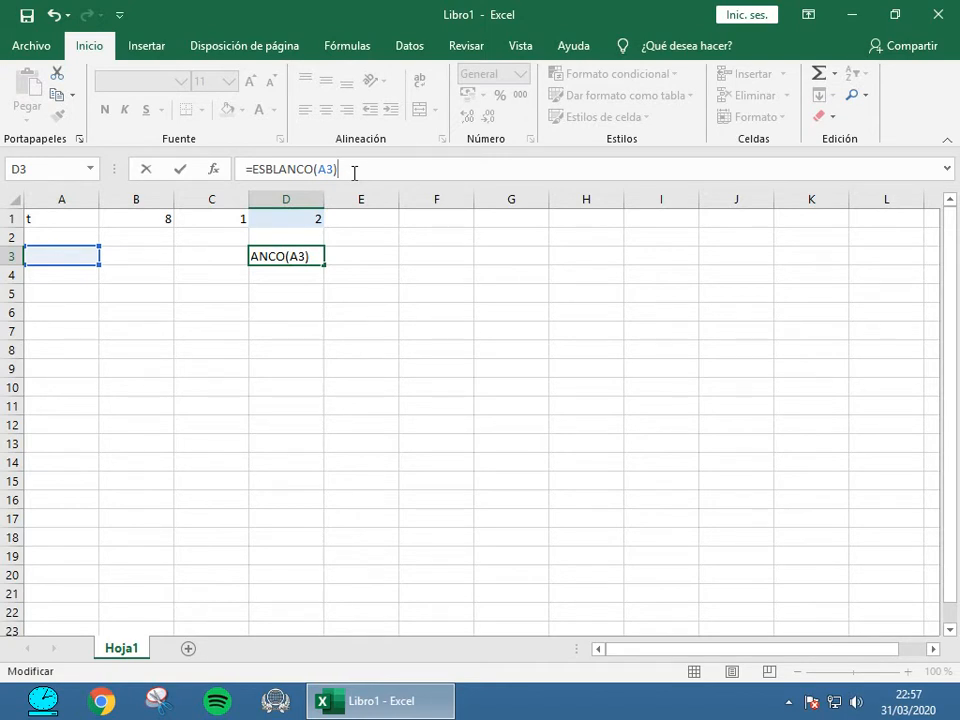
key(Return)
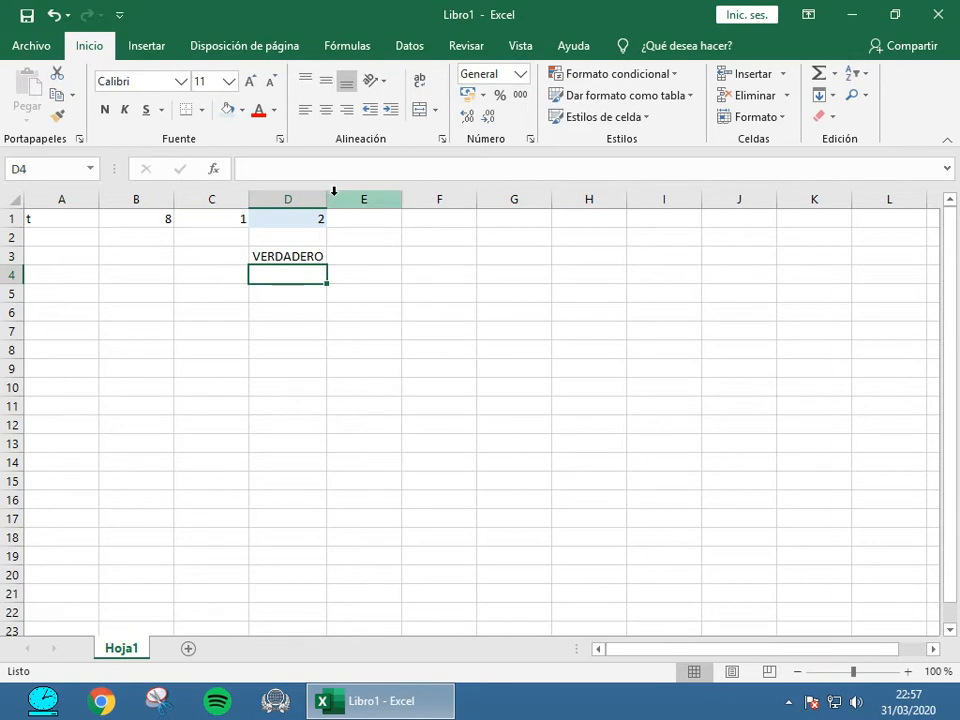
Widen column D and check the ESBLANCO formula in D3 against cell A3.
drag(328, 199, 380, 202)
click(311, 254)
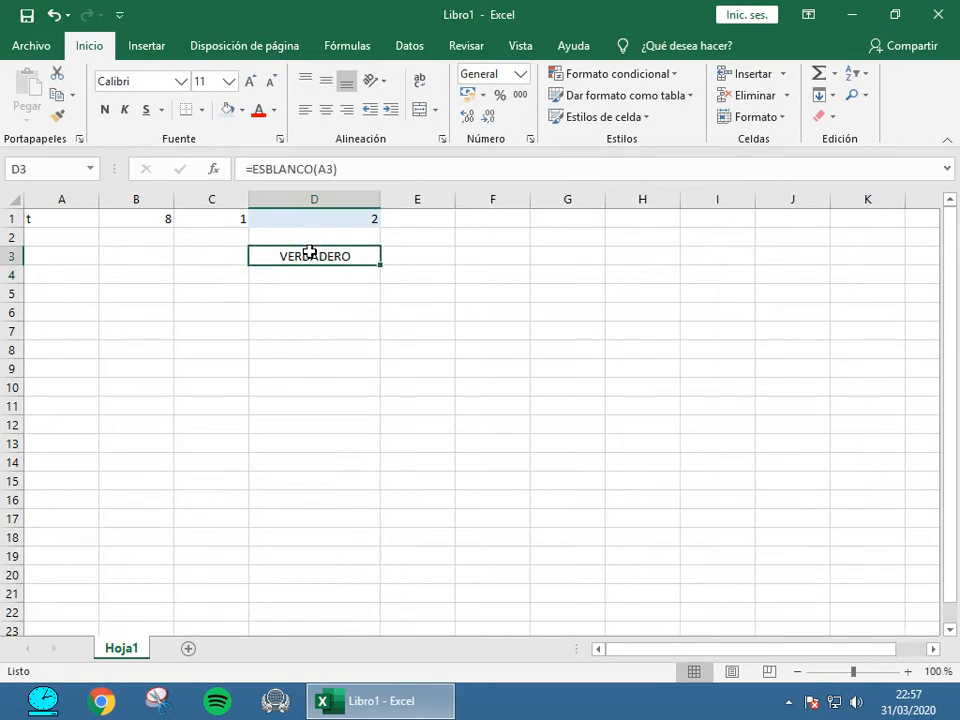
click(54, 256)
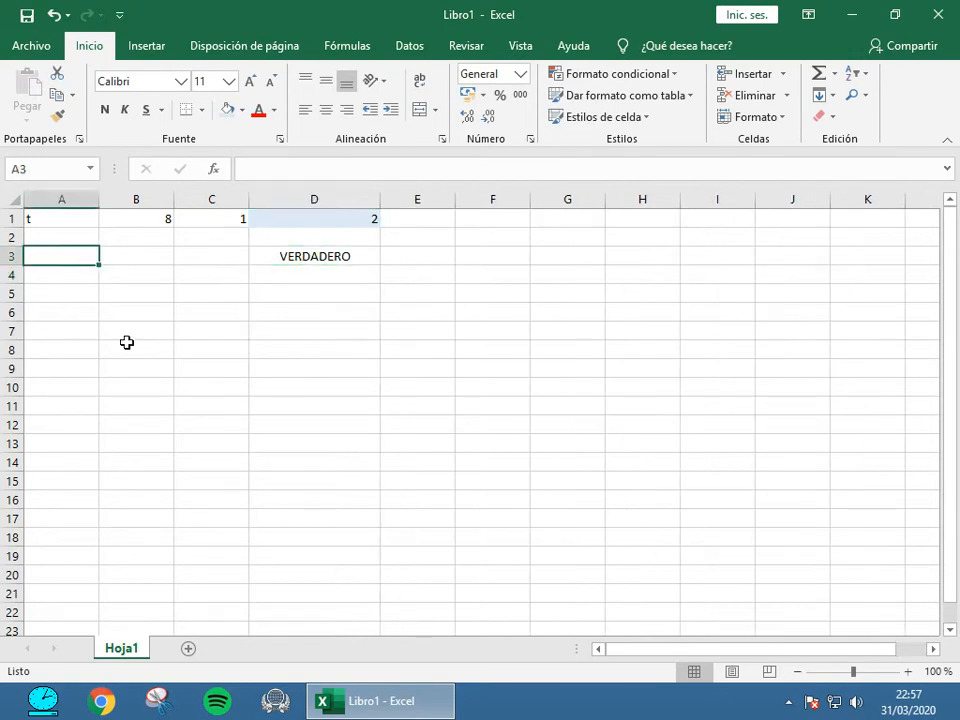
click(291, 256)
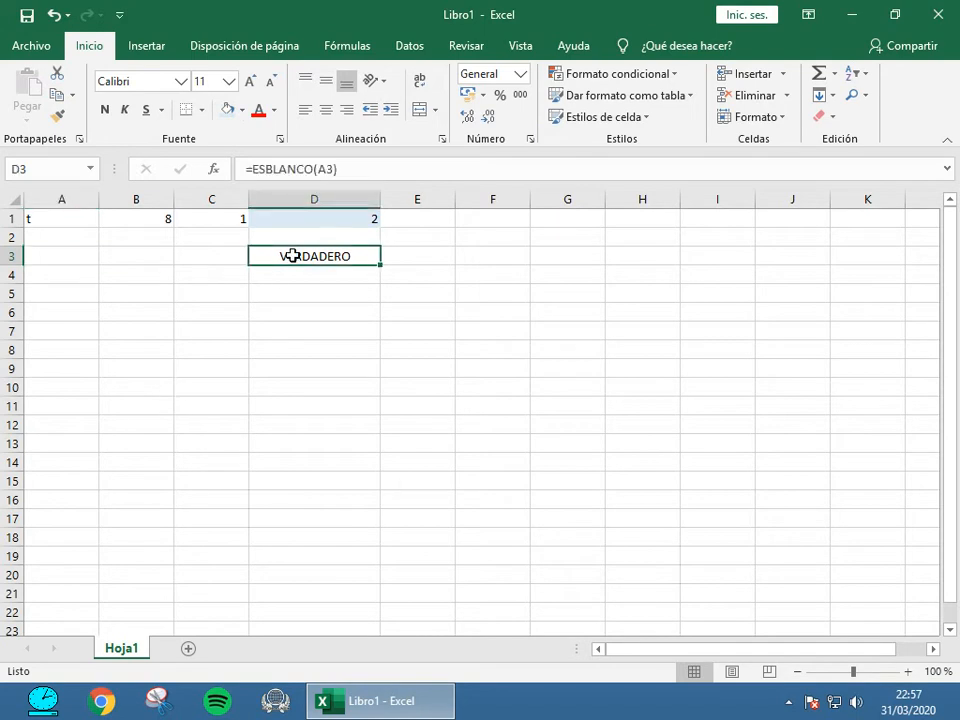
Enter the text OSO in cell A3 to test the ESBLANCO formula.
click(49, 255)
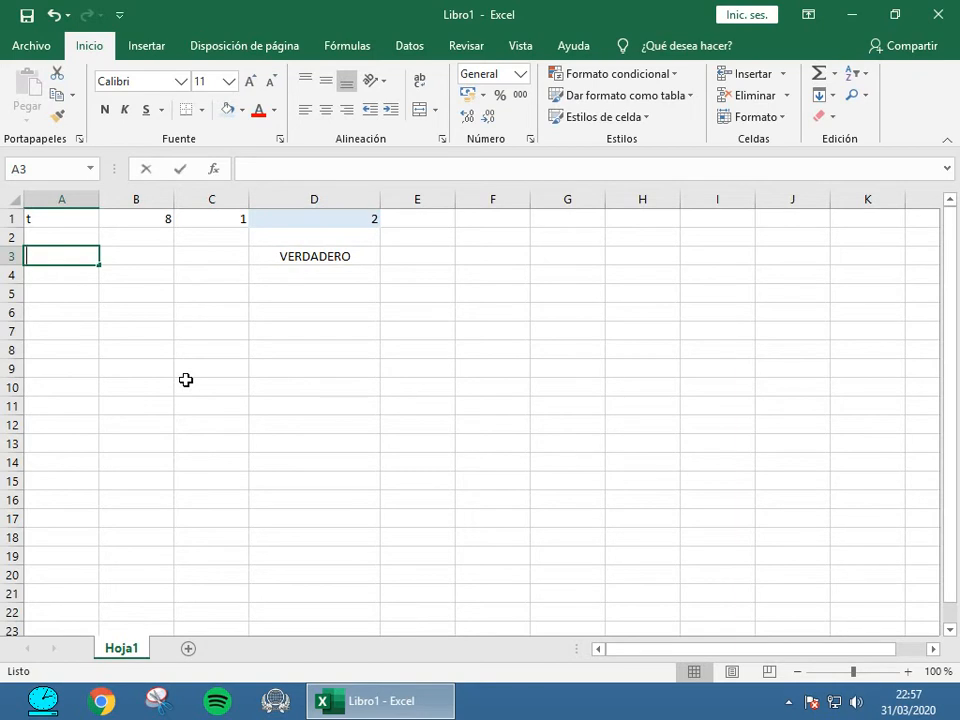
text(OSO)
key(Return)
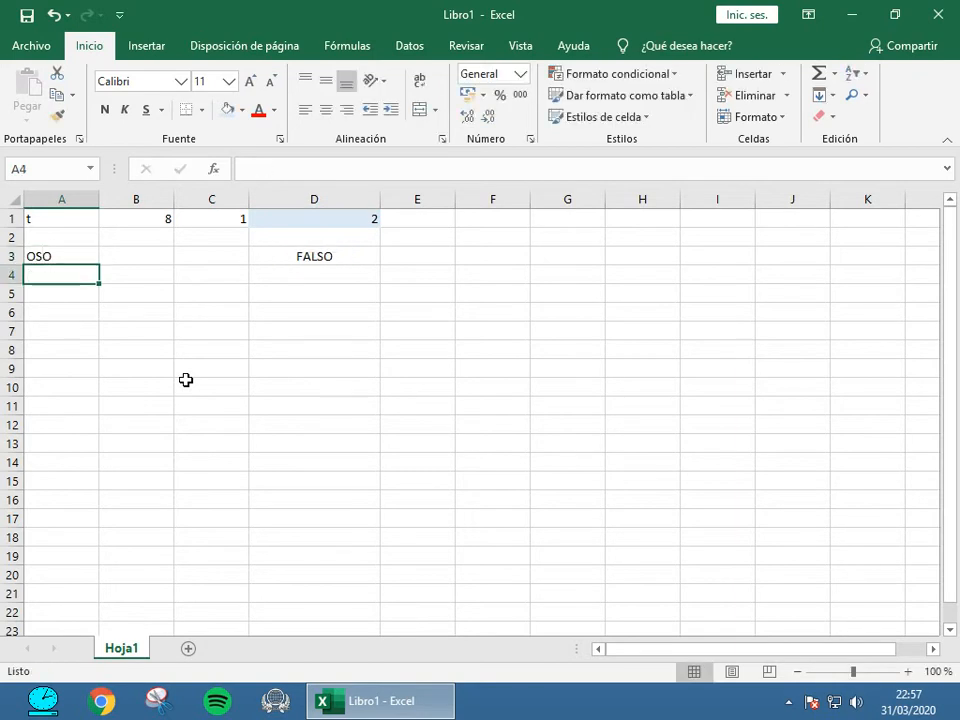
Enter the number 1 in cell A3 to test the ESBLANCO formula, and clear the cell again.
key(Up)
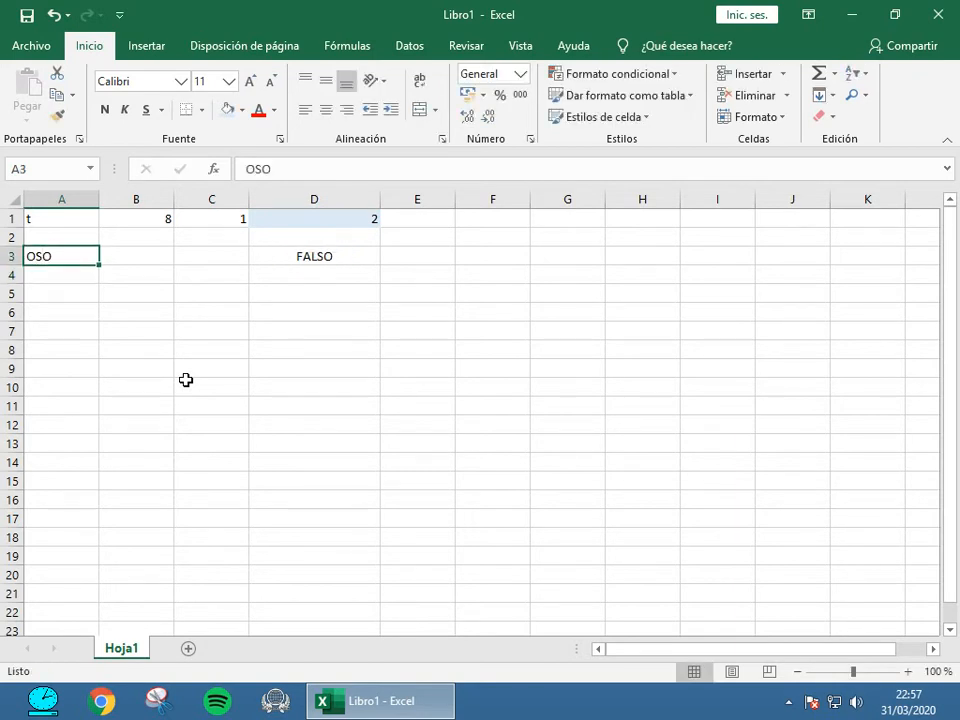
text(1)
key(Return)
key(Up)
key(BackSpace)
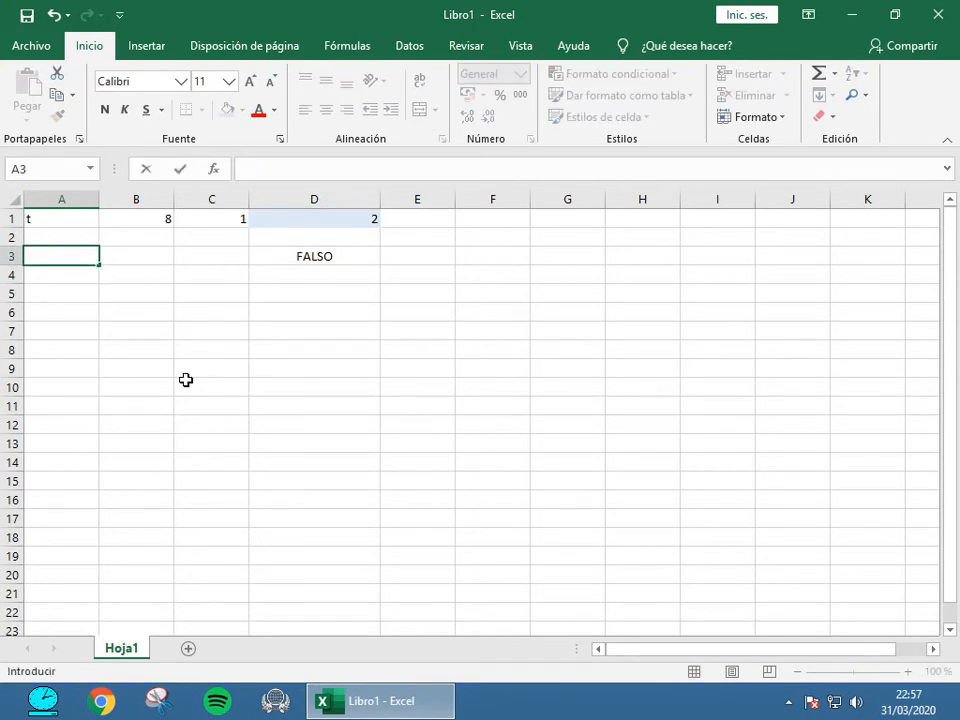
key(Return)
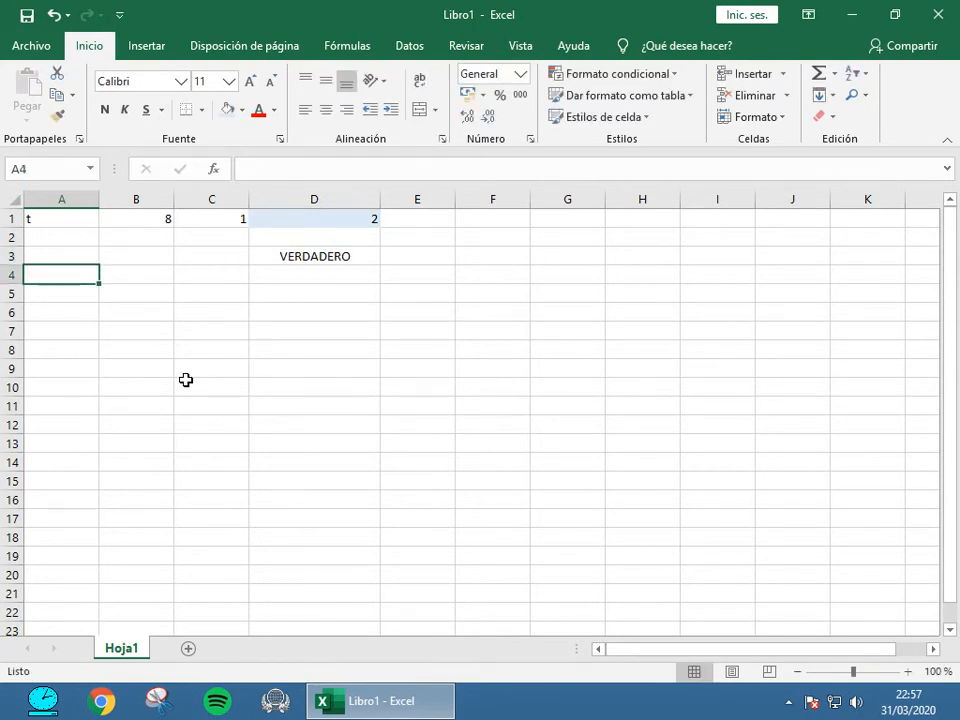
Shade the ESBLANCO result cell D3 with the same light blue fill as D1.
click(296, 256)
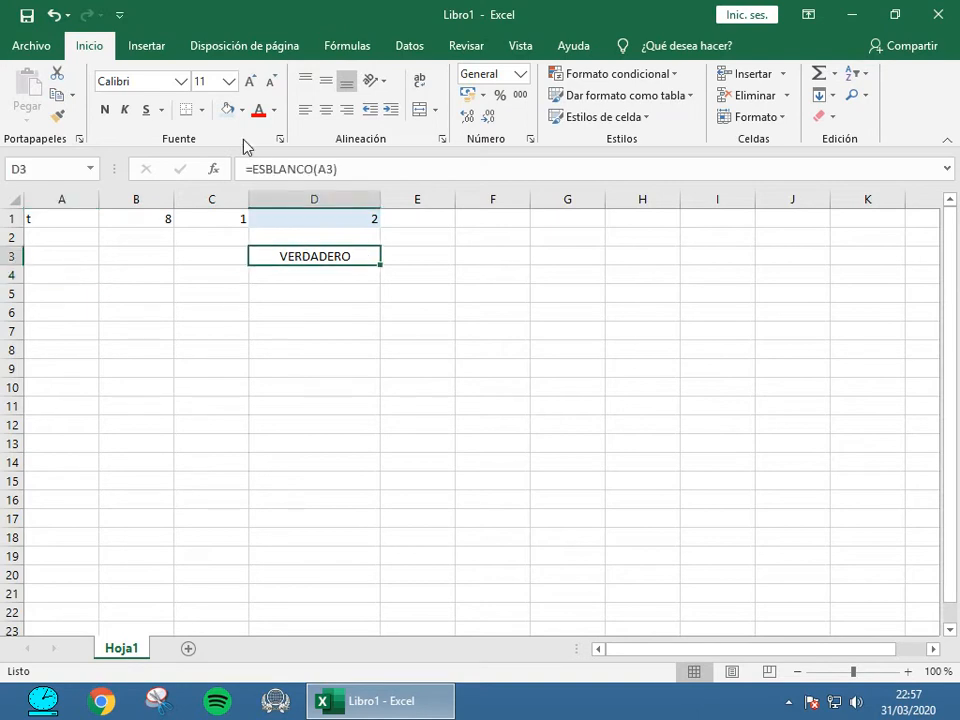
click(307, 332)
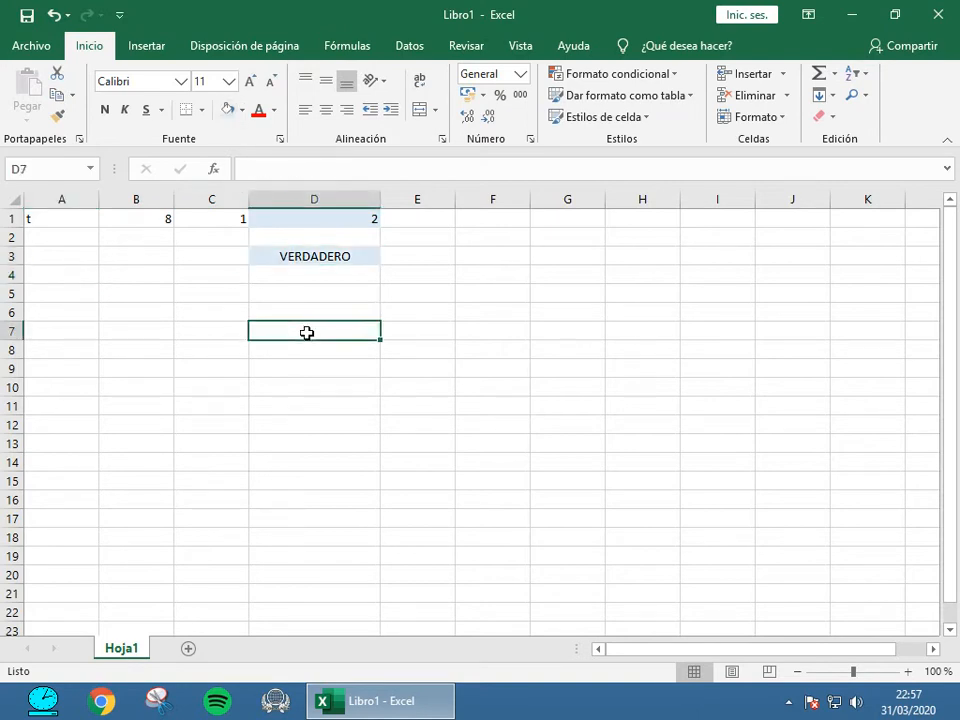
click(326, 256)
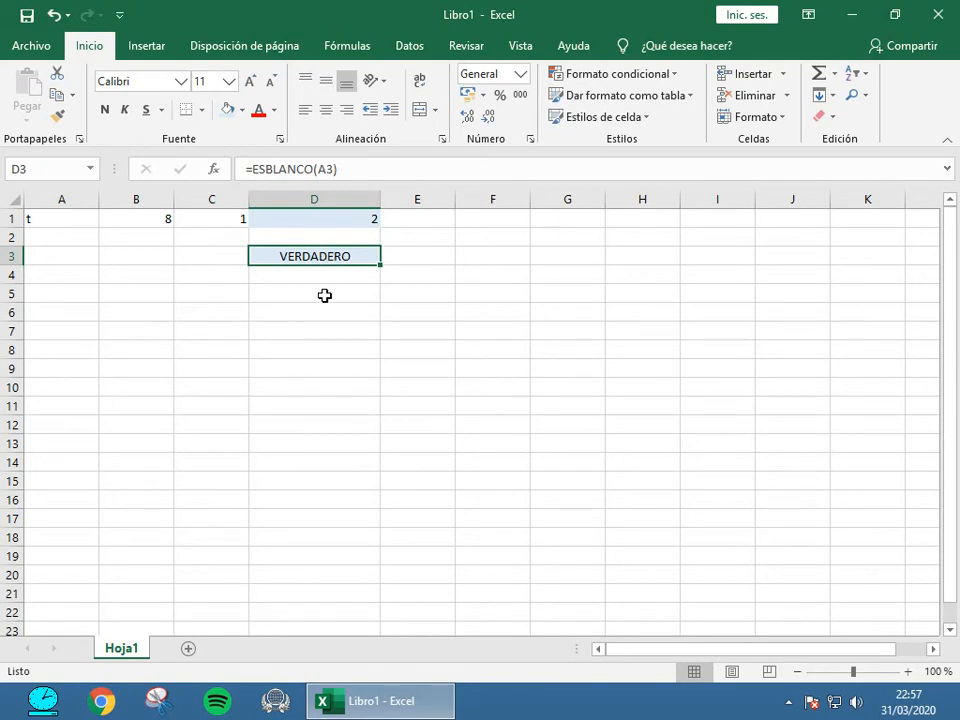
Enter the formula =ESLOGICO(A5) in cell D5 to test whether A5 holds a logical value.
click(324, 293)
click(293, 169)
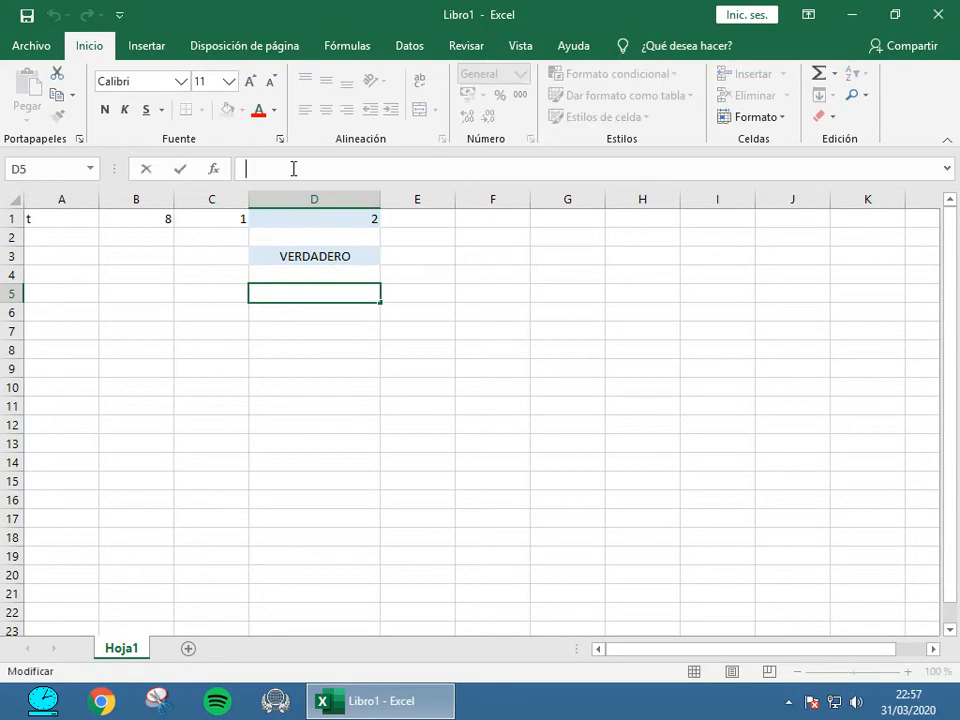
text(=ES)
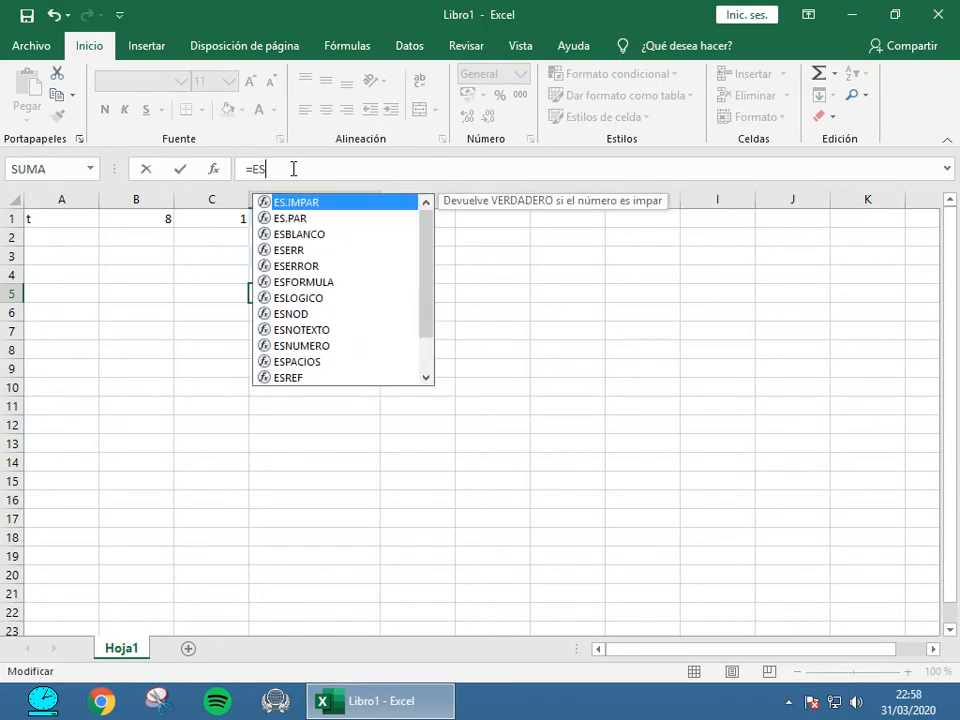
text(LOGICO()
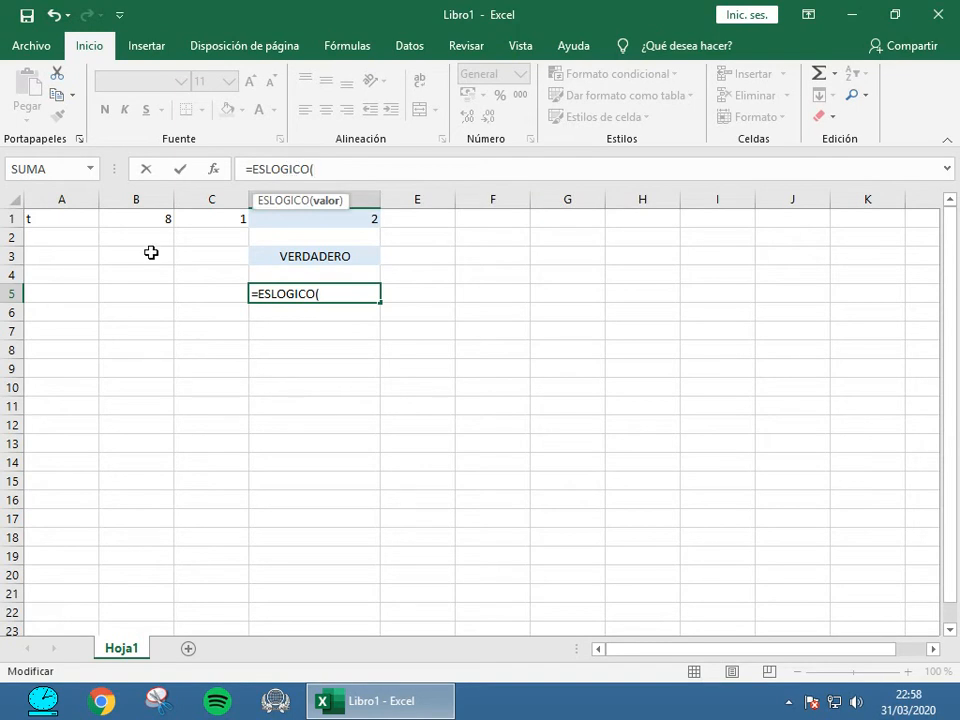
click(62, 295)
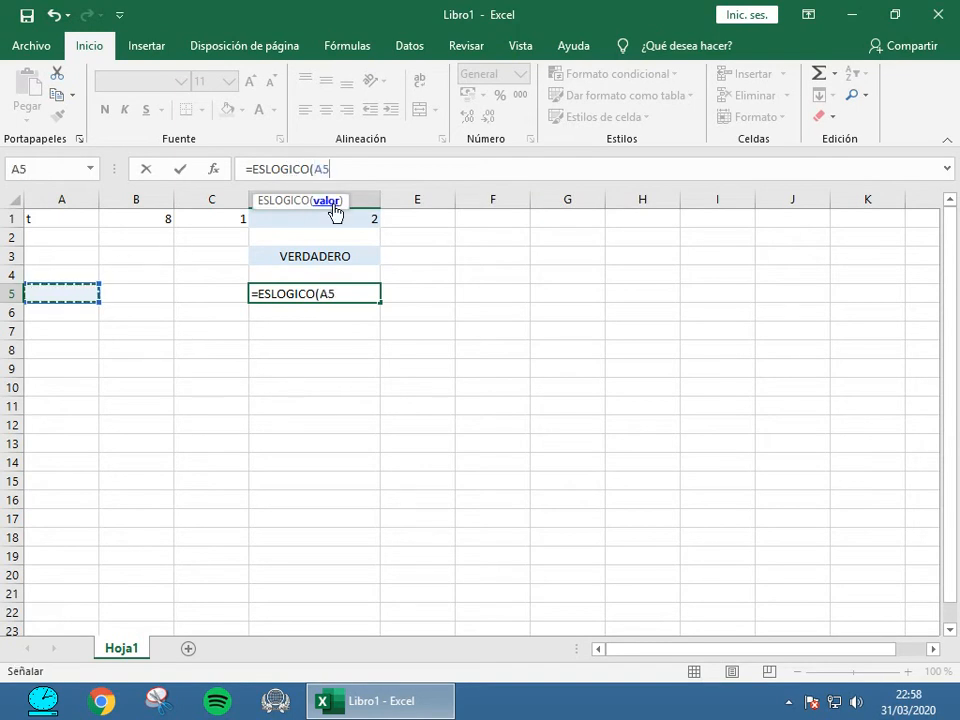
text())
key(Return)
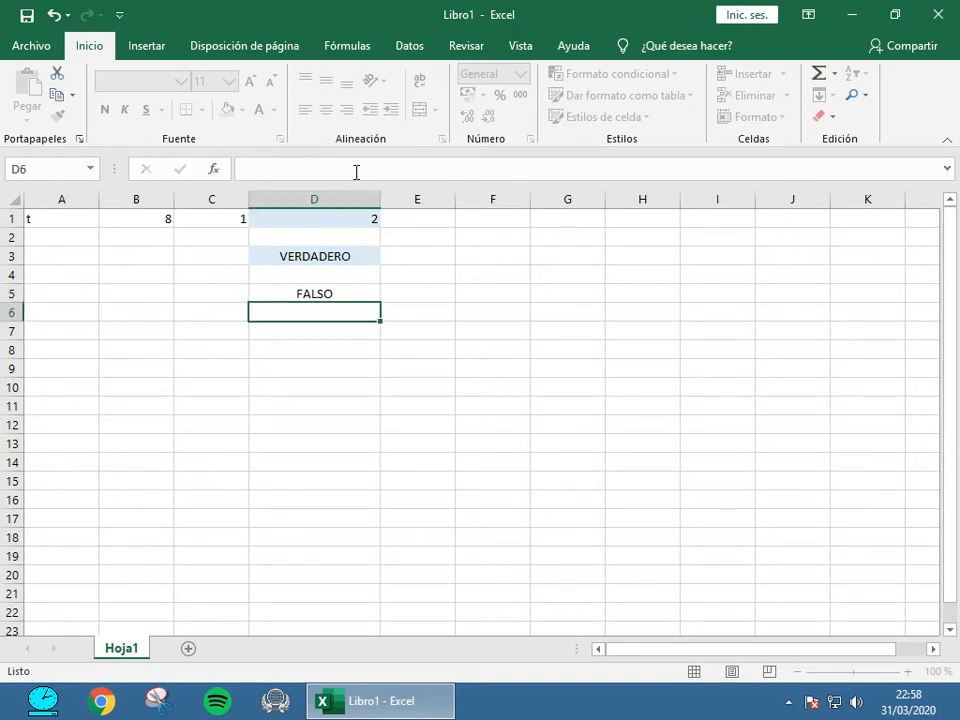
Shade the ESLOGICO result cell D5 light blue and widen column A.
click(342, 290)
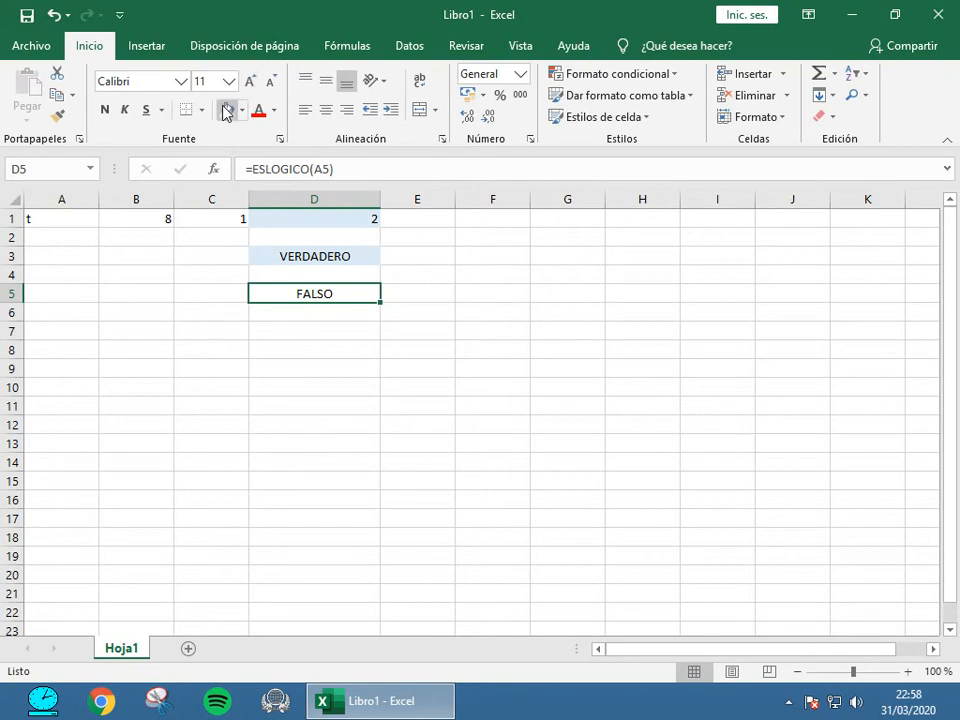
key(Return)
click(69, 295)
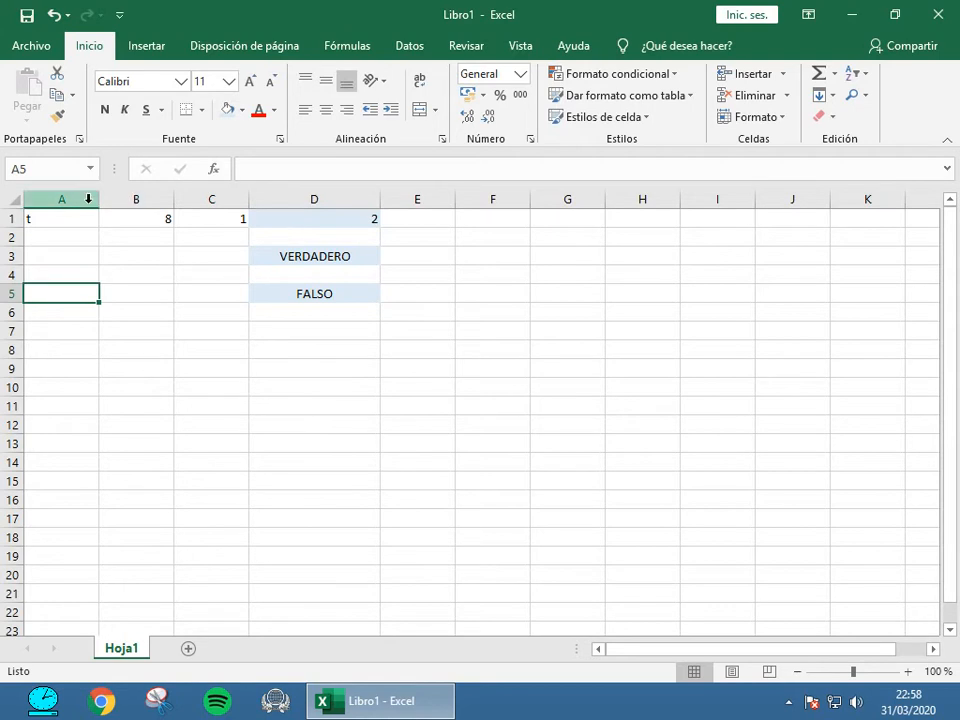
drag(97, 200, 133, 252)
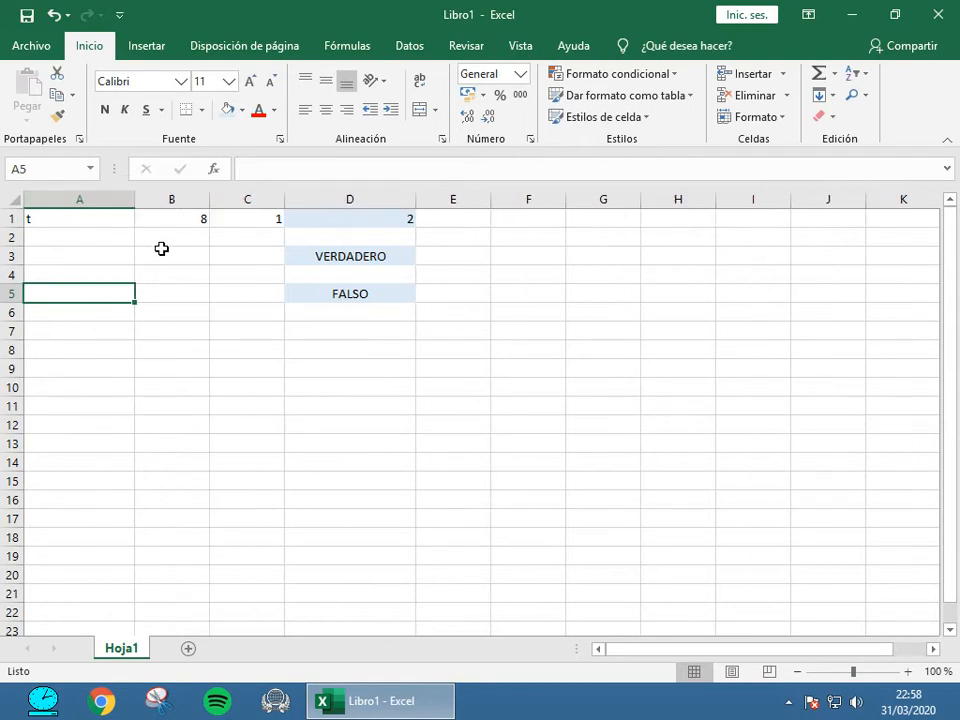
Enter the logical value VERDADERO in cell A5 and check the ESLOGICO result in D5.
text(VERDADERO)
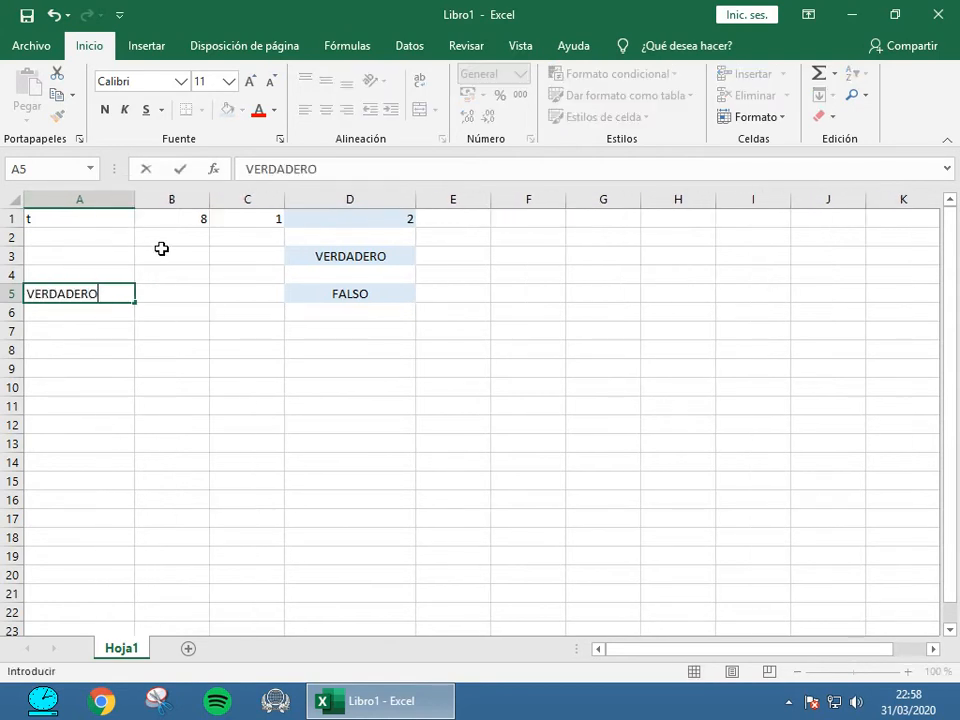
key(Return)
key(Up)
key(Right)
key(Right)
key(Right)
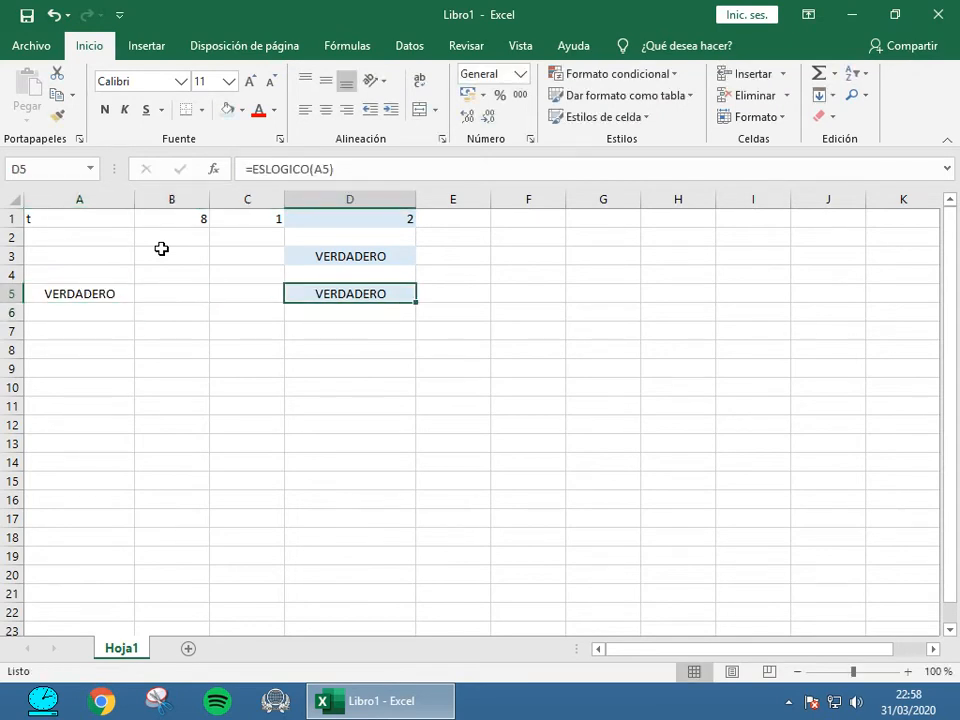
Compare the value in cell A5 with the ESLOGICO formula and its result in D5.
key(Left)
key(Left)
key(Left)
key(Right)
key(Right)
key(Right)
drag(342, 169, 239, 163)
key(Return)
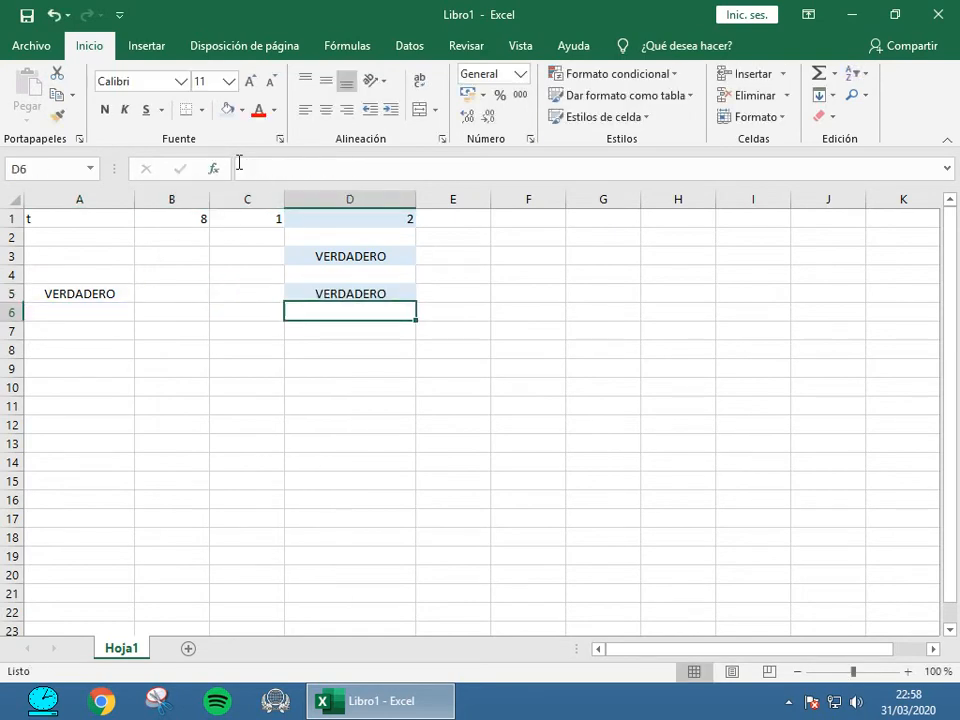
Replace the value in cell A5 with FALSO and check the ESLOGICO result in D5.
click(96, 293)
text(FALSE)
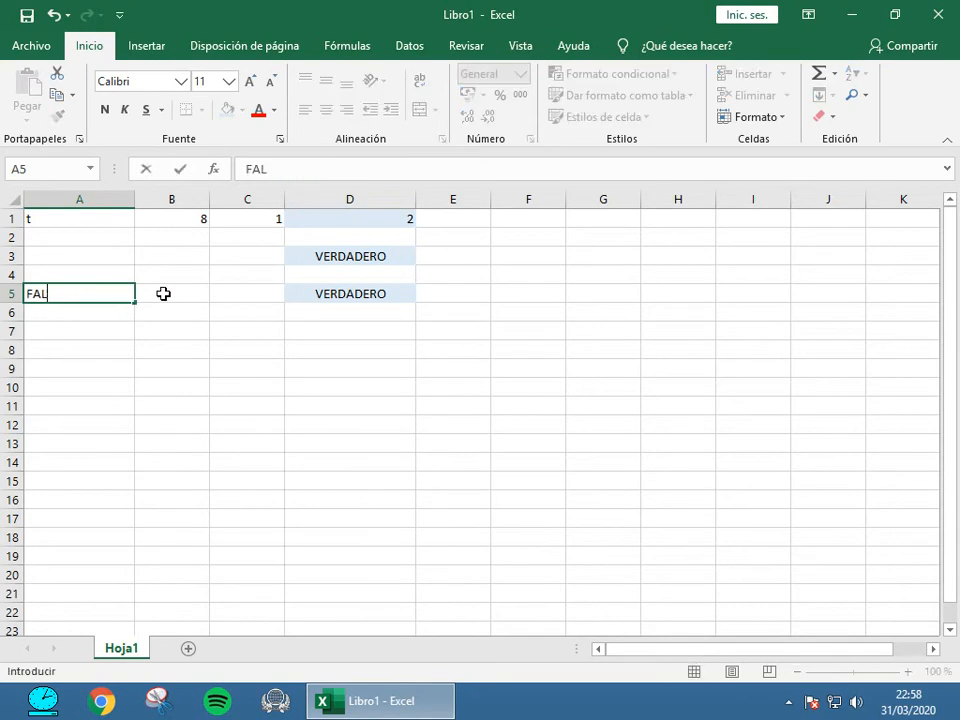
key(BackSpace)
text(O)
key(Return)
key(Up)
key(Right)
key(Right)
key(Right)
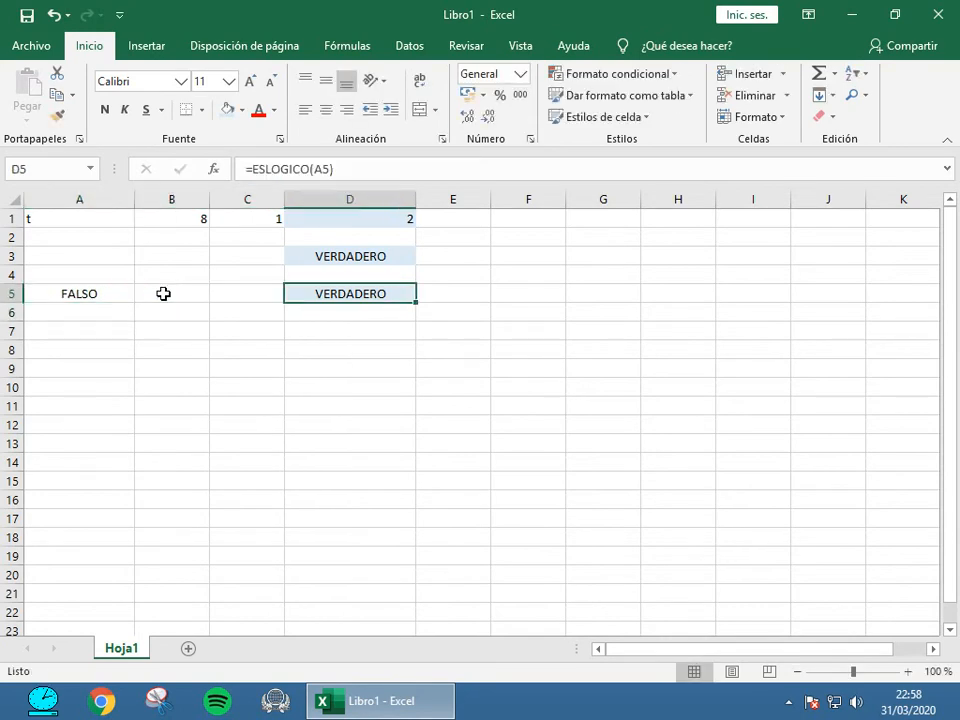
Enter the number 45 in cell A5 to test the ESLOGICO formula with a numeric value.
key(Left)
key(Left)
key(Left)
key(Down)
key(Up)
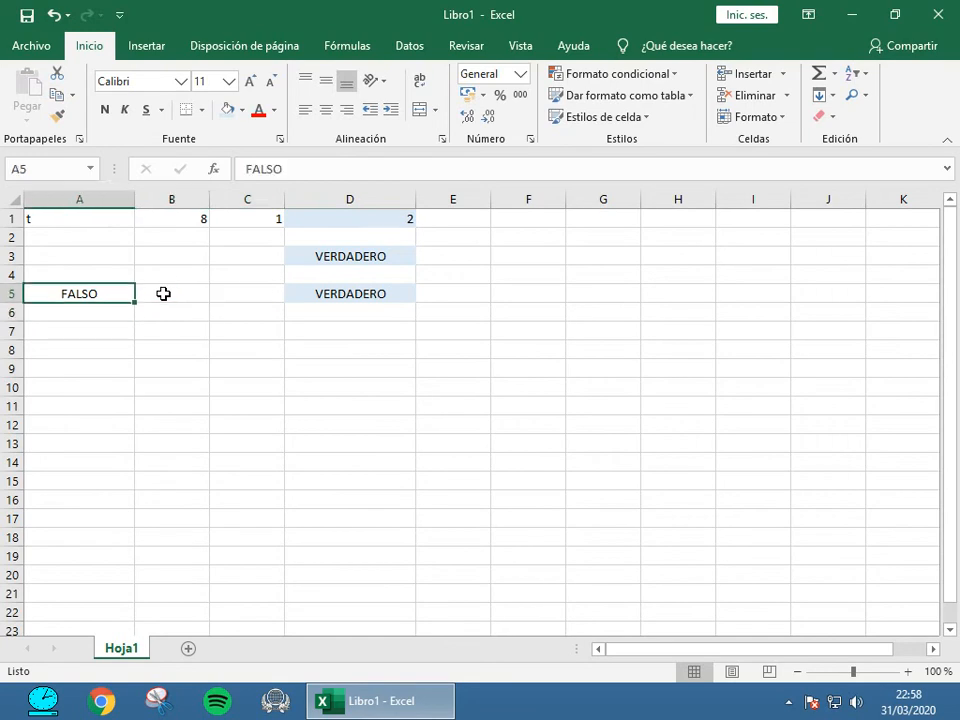
text(45)
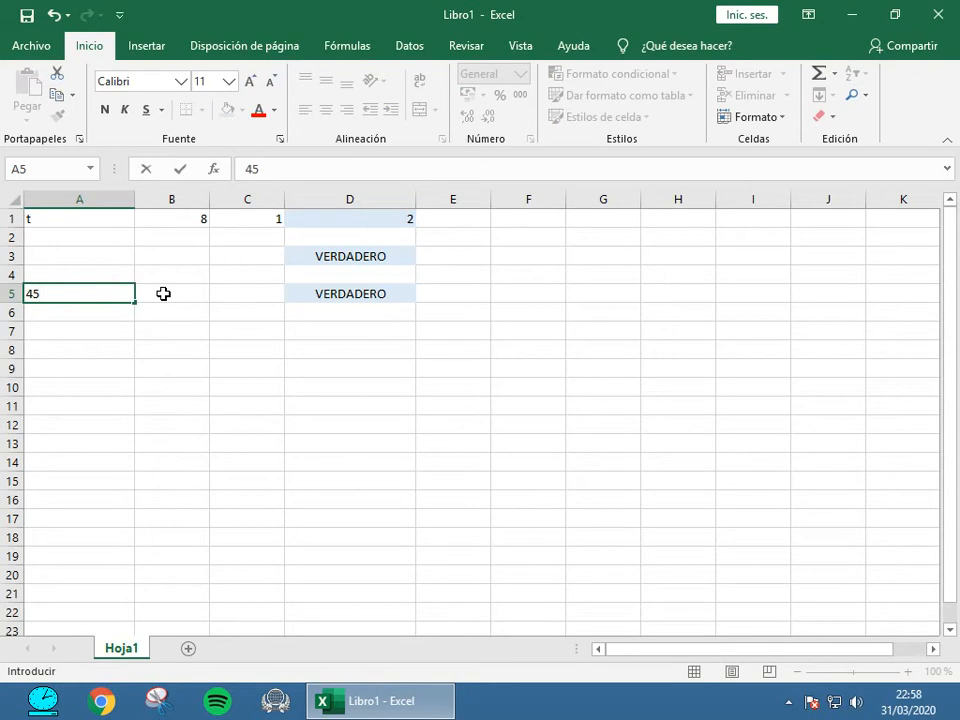
key(Return)
key(Up)
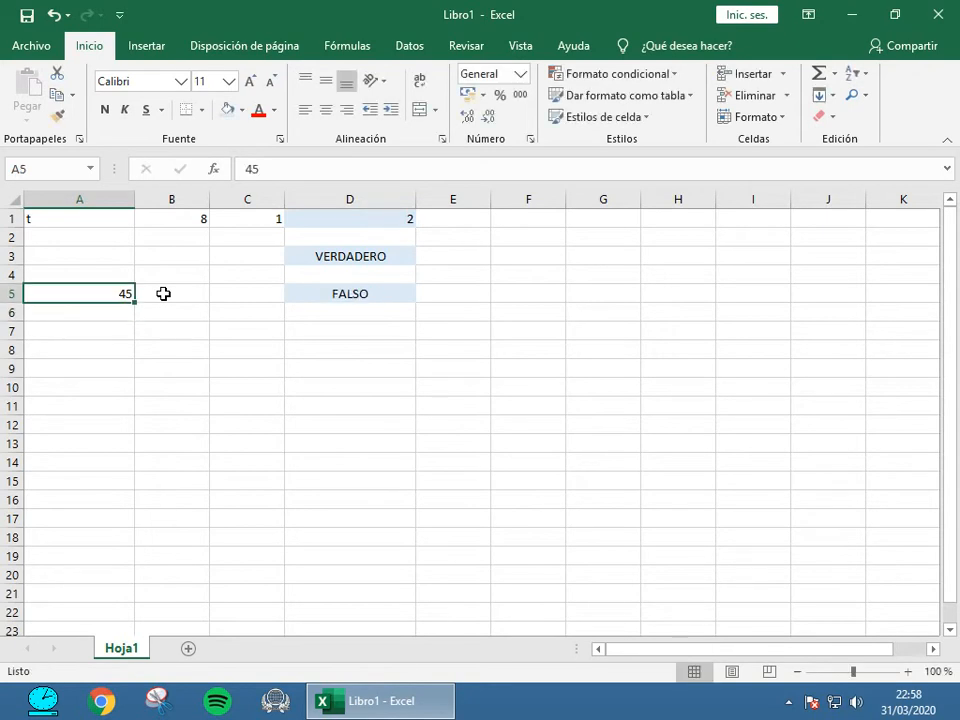
Enter a first name as text in cell A5 and check the ESLOGICO result in D5.
text(ANA)
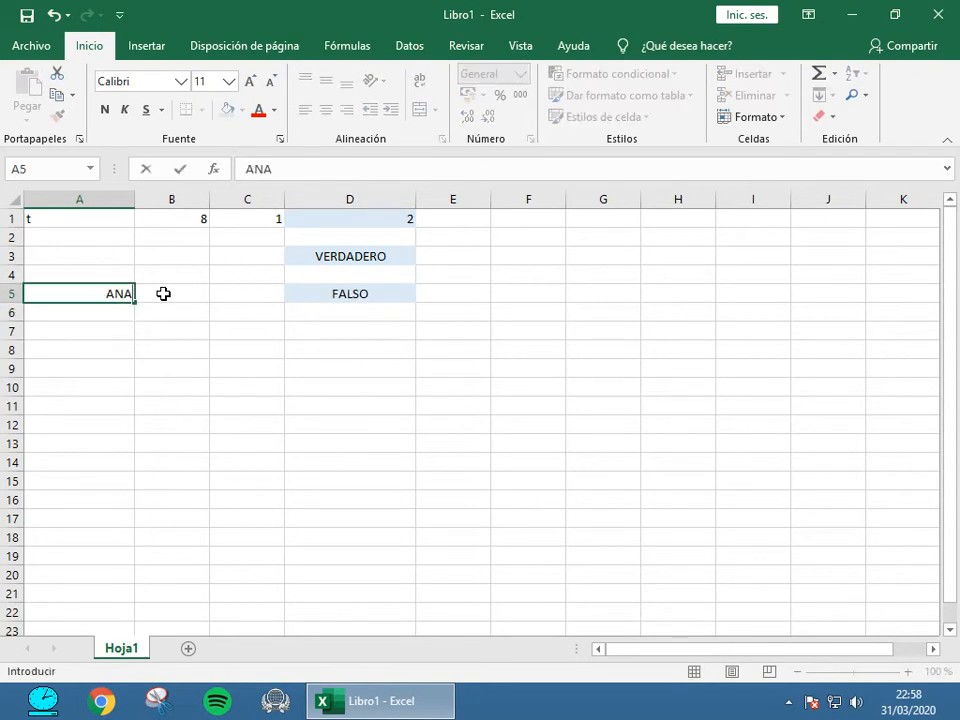
key(Return)
key(Up)
key(Right)
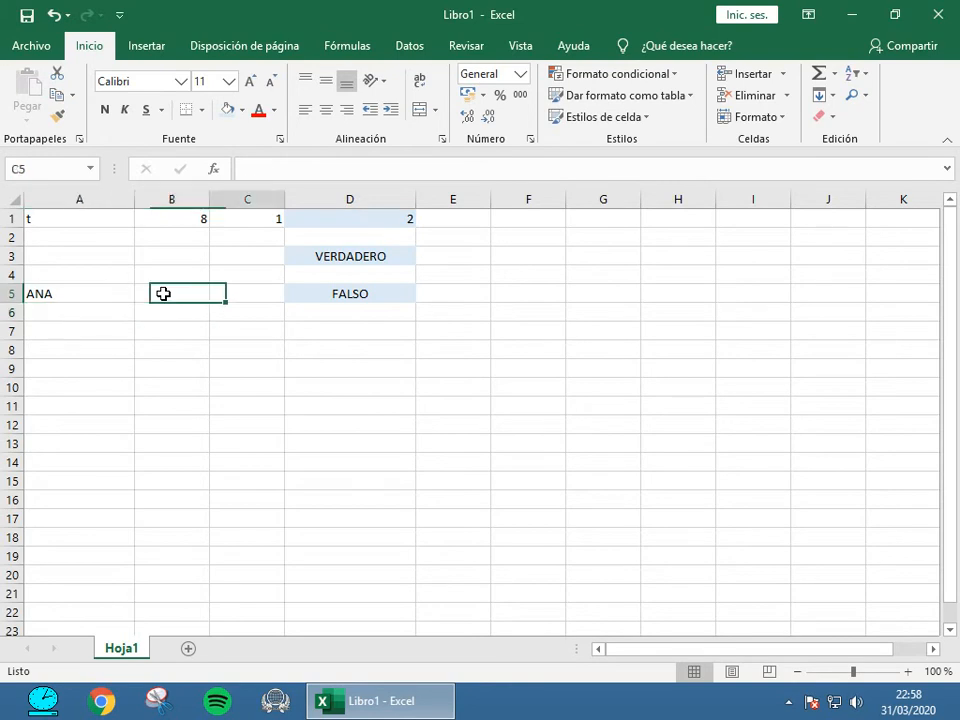
key(Right)
key(Right)
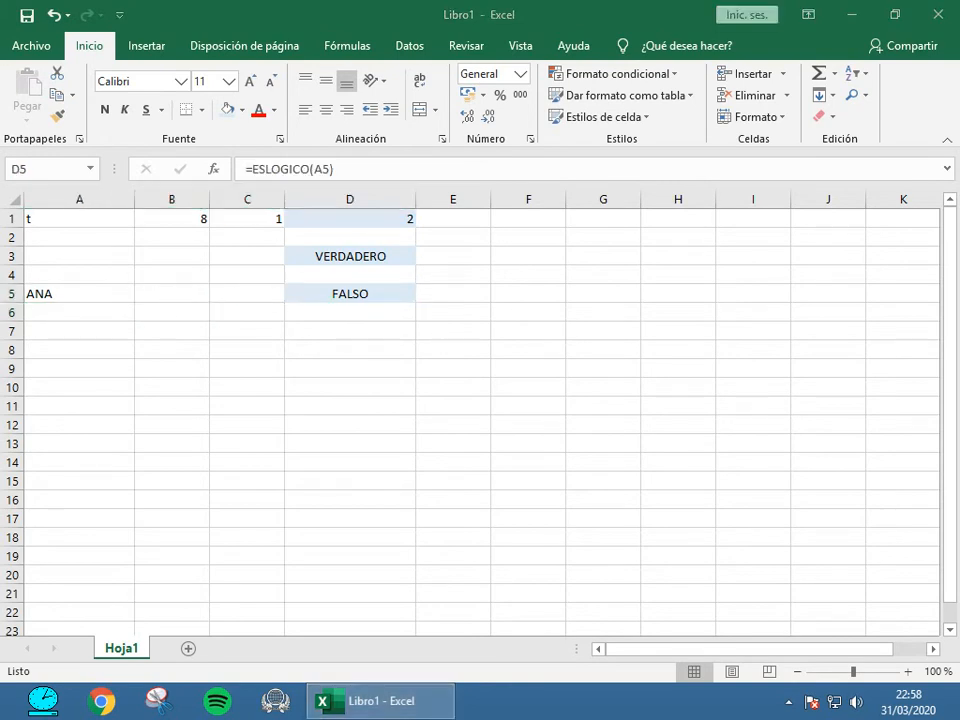
Enter the formula =ESTEXTO(A7) in cell D7 to test whether A7 contains text.
click(362, 330)
click(333, 168)
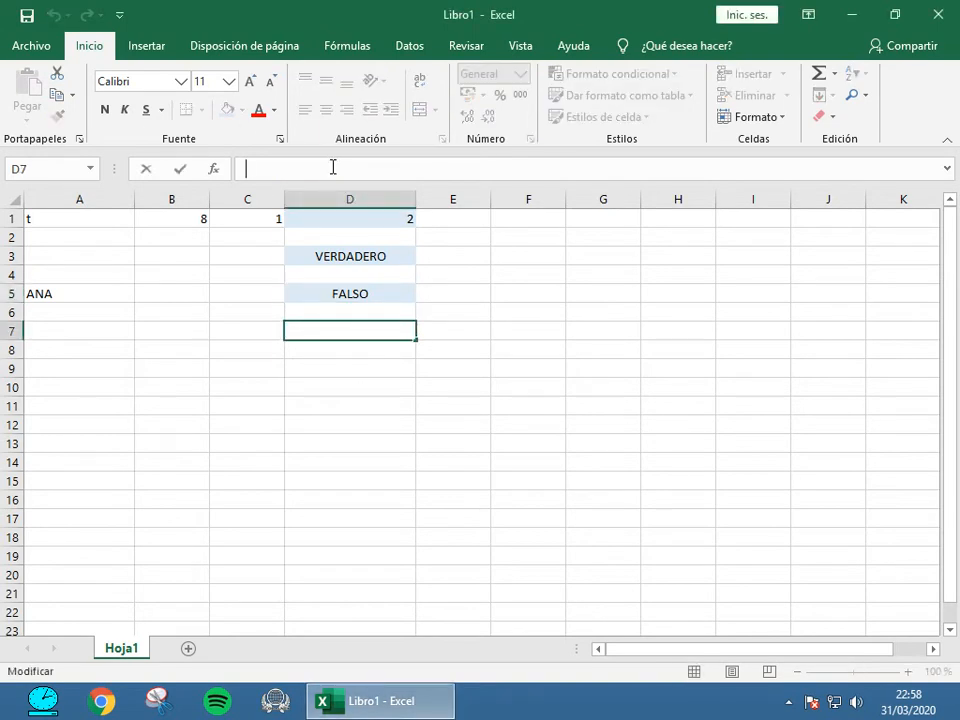
text(=ESTEXTO)
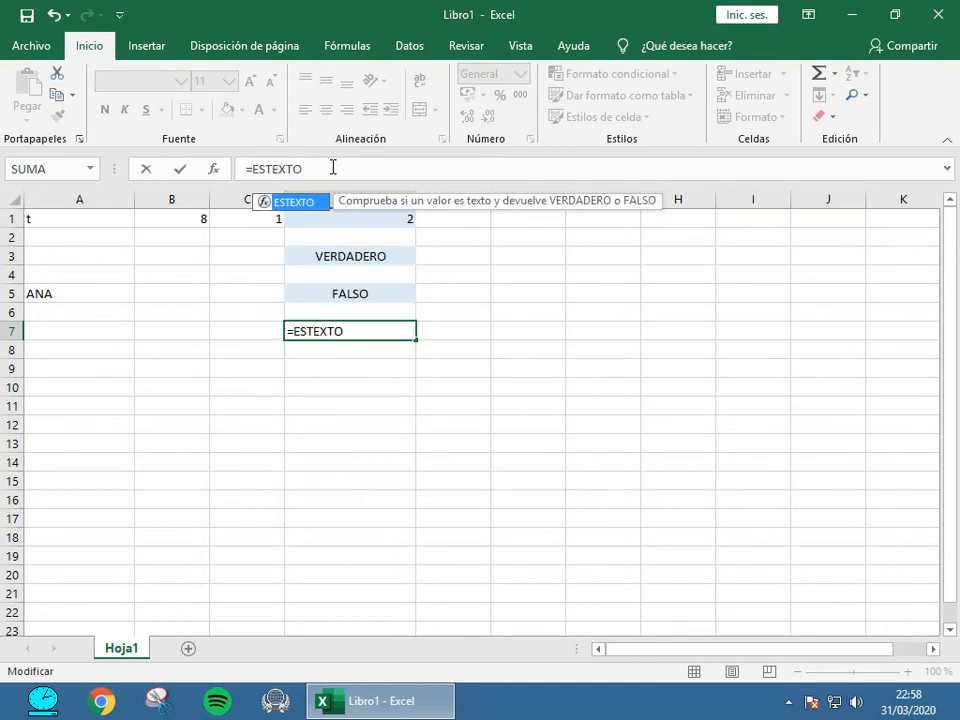
text(()
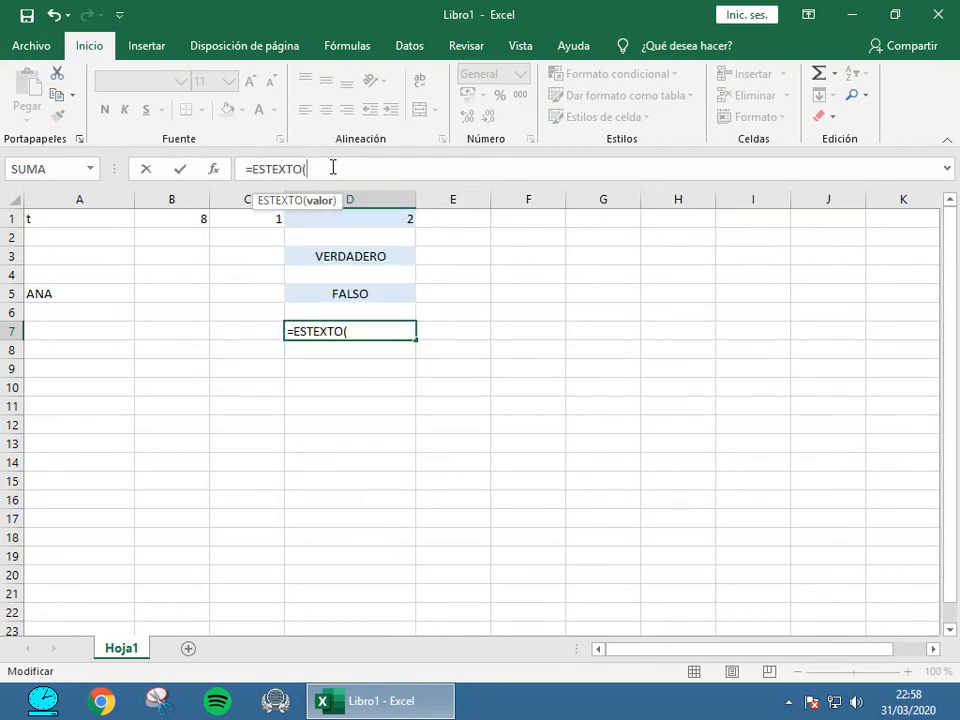
click(65, 338)
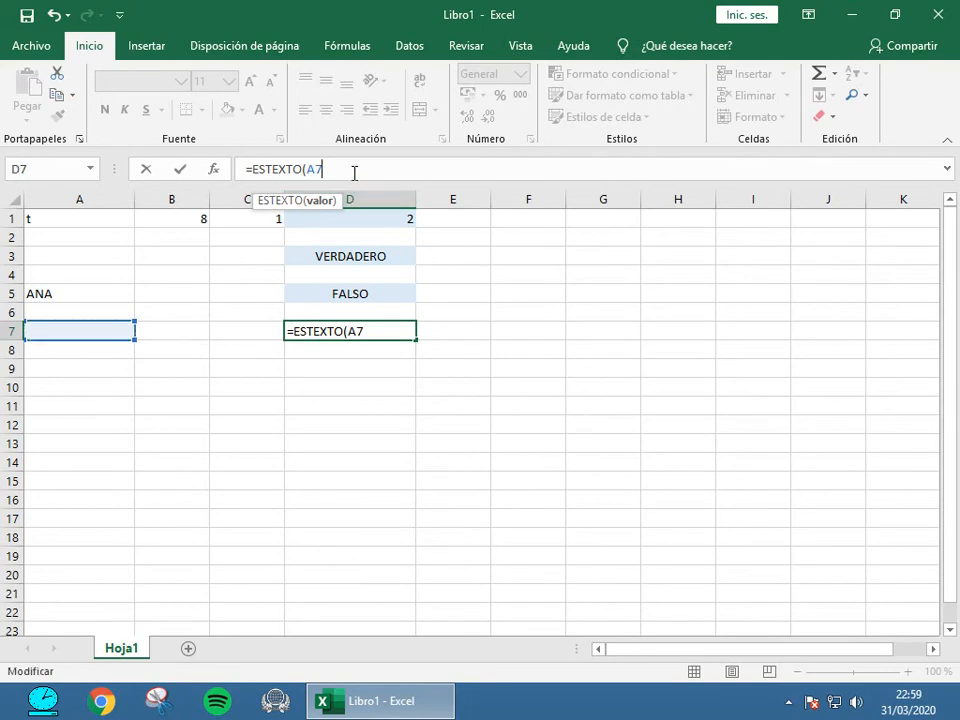
text())
key(Return)
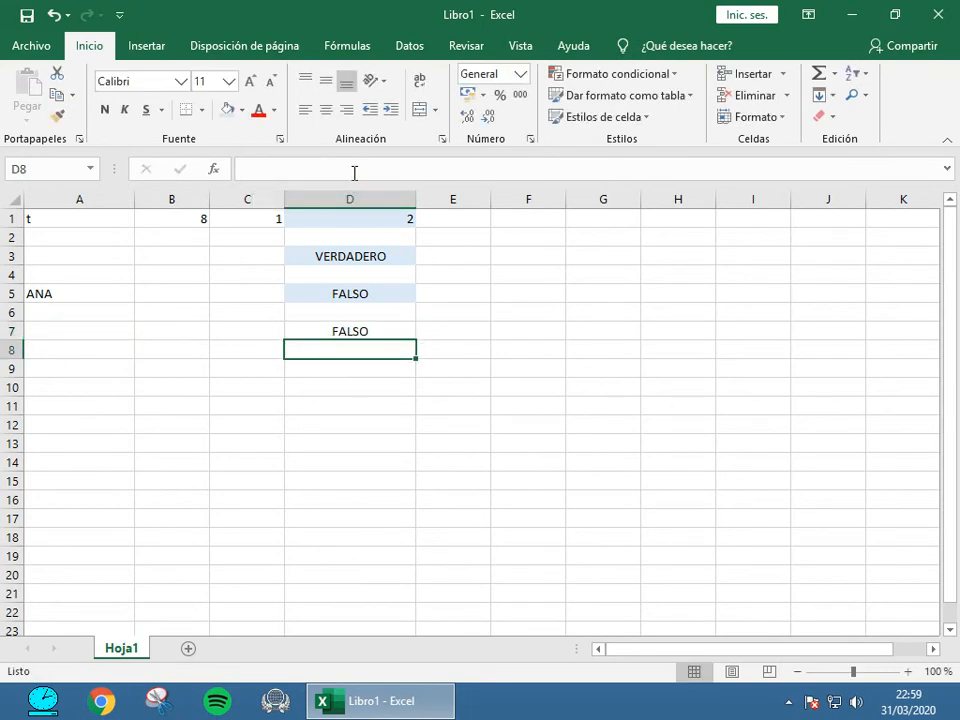
Check the empty cell A7 against the ESTEXTO formula and shade result cell D7 light blue.
click(70, 333)
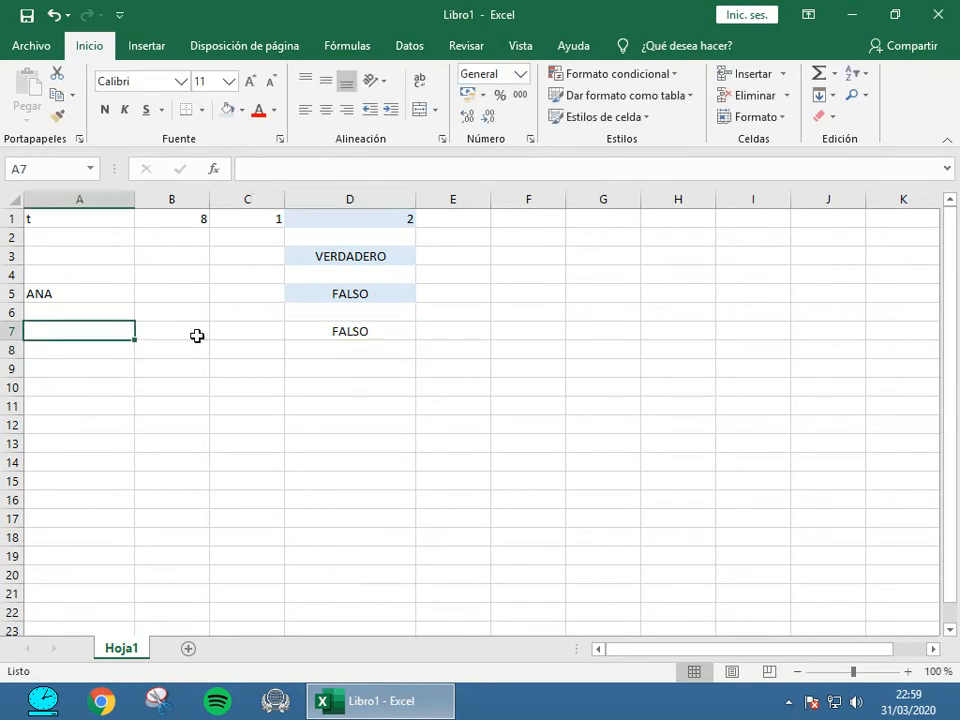
click(337, 331)
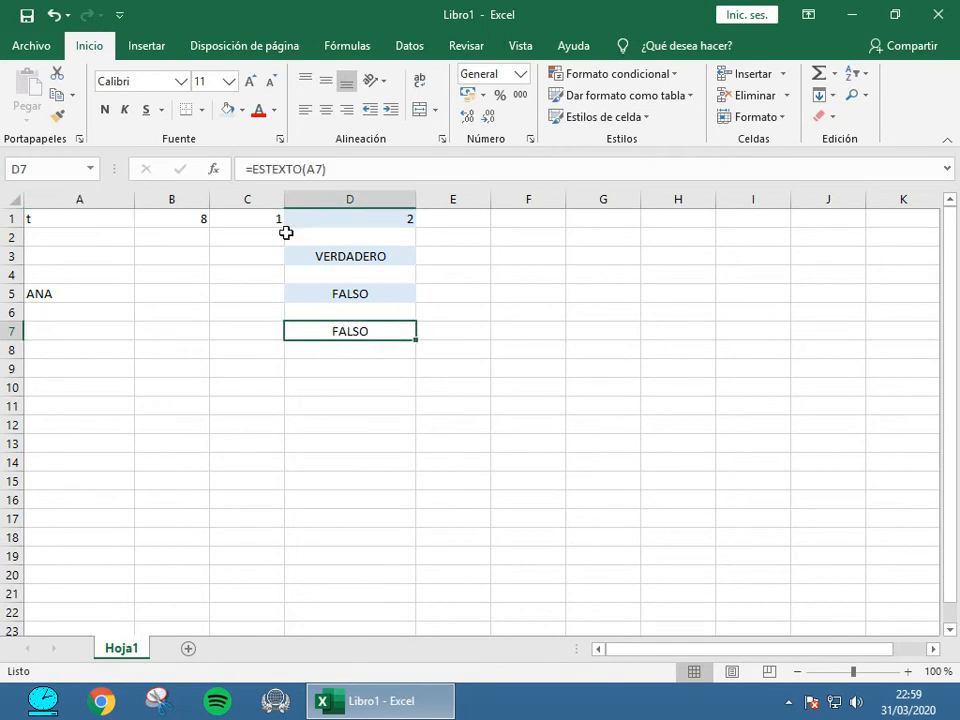
click(247, 387)
Enter the text OSO in cell A7 to test the ESTEXTO formula.
click(108, 334)
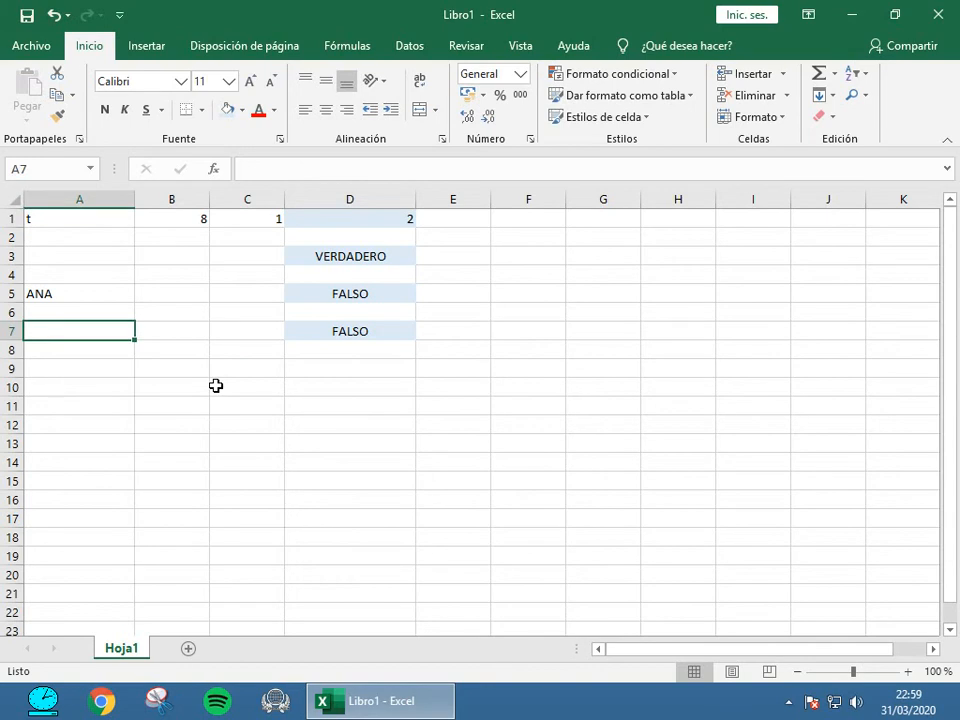
text(OSO)
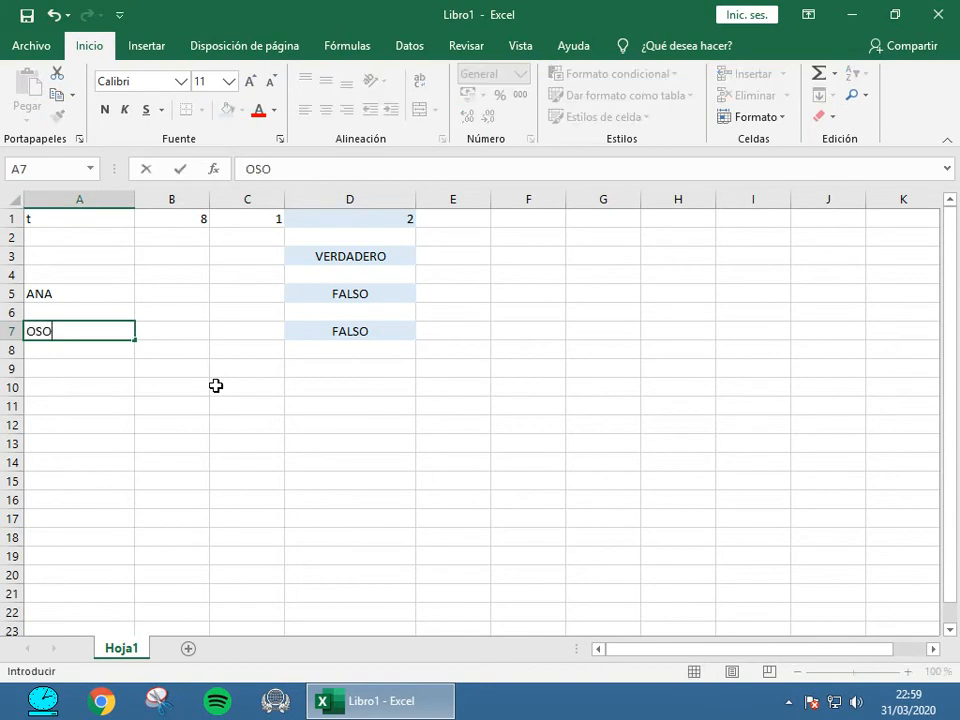
key(Return)
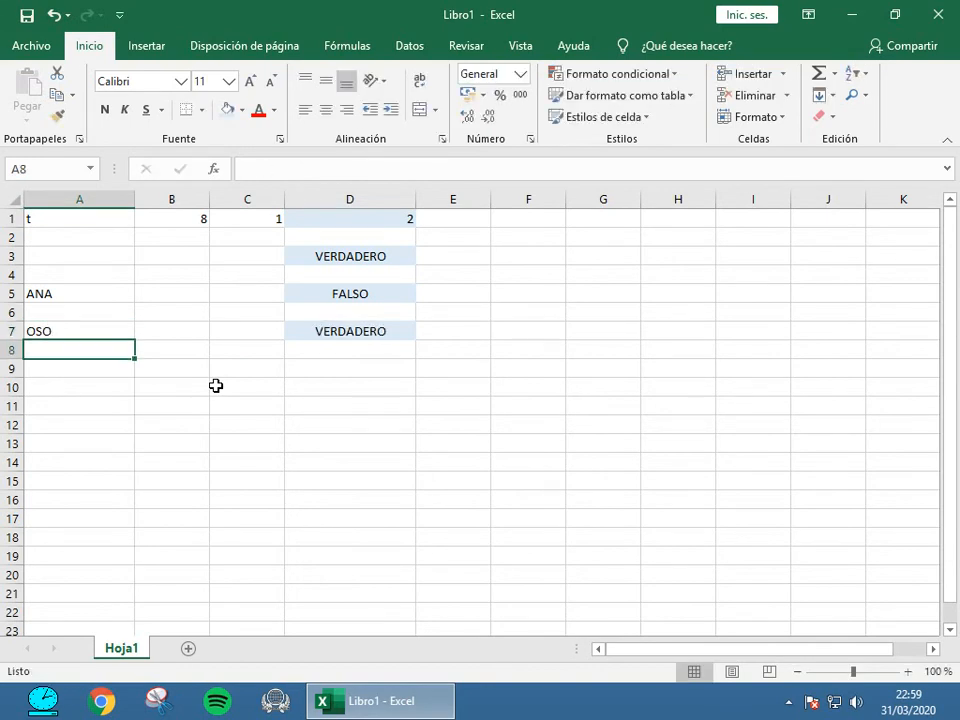
Enter the number 4654 in cell A7 and check the ESTEXTO result in D7.
key(Up)
text(4654)
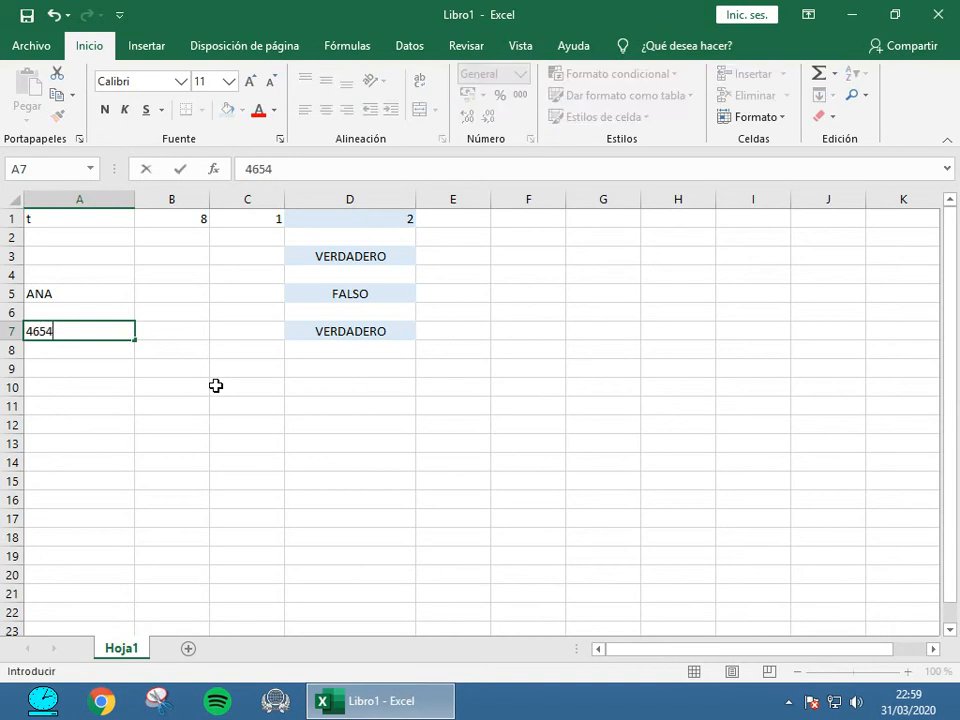
key(Return)
key(Up)
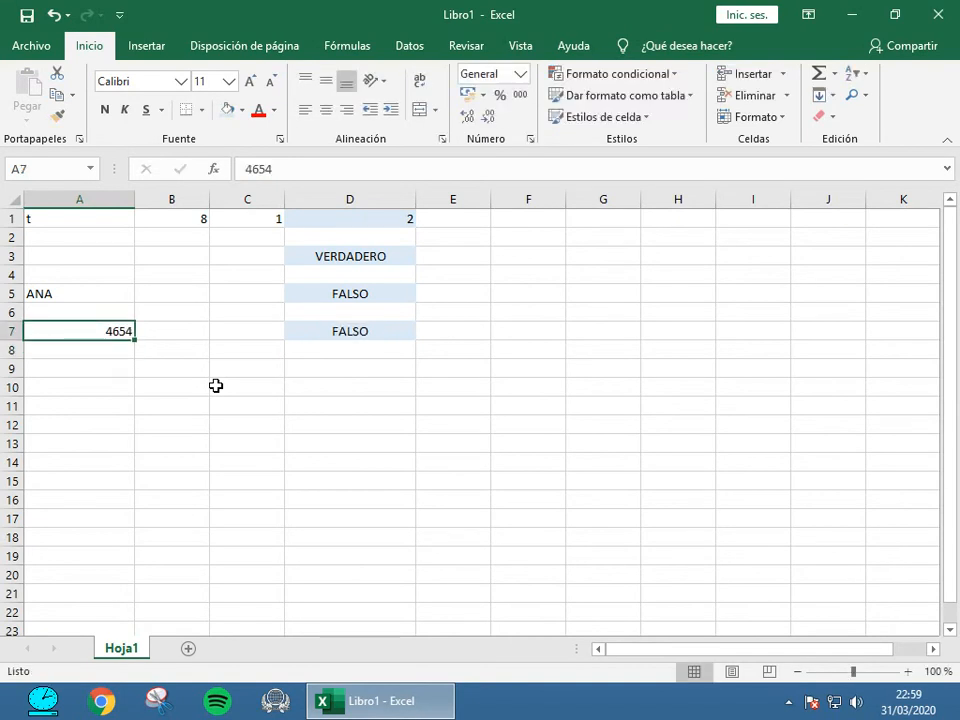
key(Right)
key(Right)
key(Right)
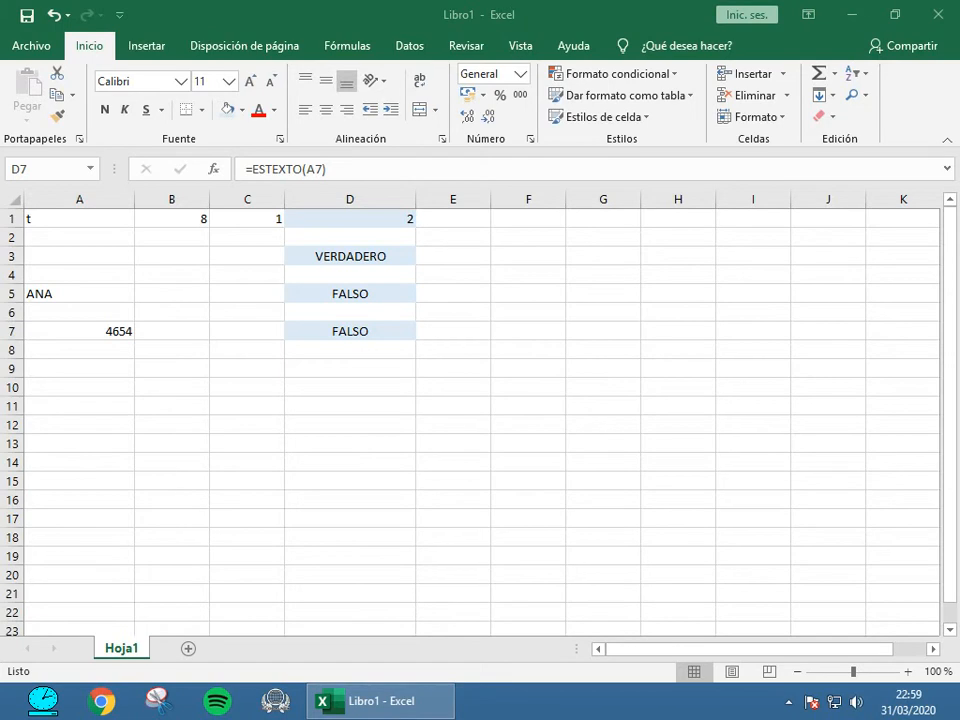
click(368, 333)
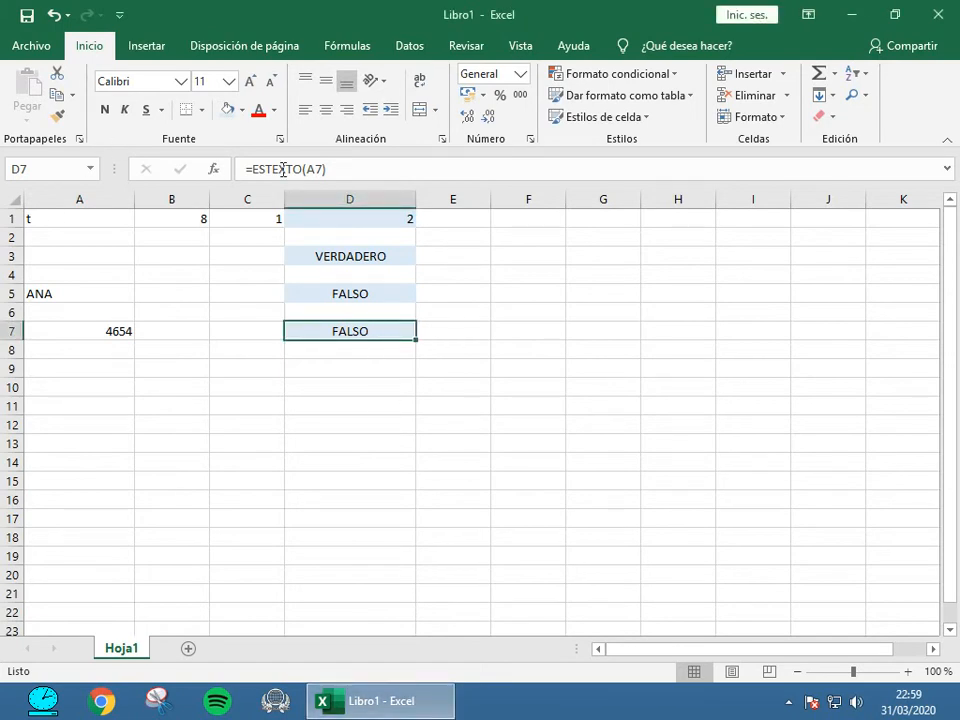
Enter the formula =ESNOTEXTO(A9) in cell D9 to test whether A9 does not contain text.
click(358, 370)
click(293, 163)
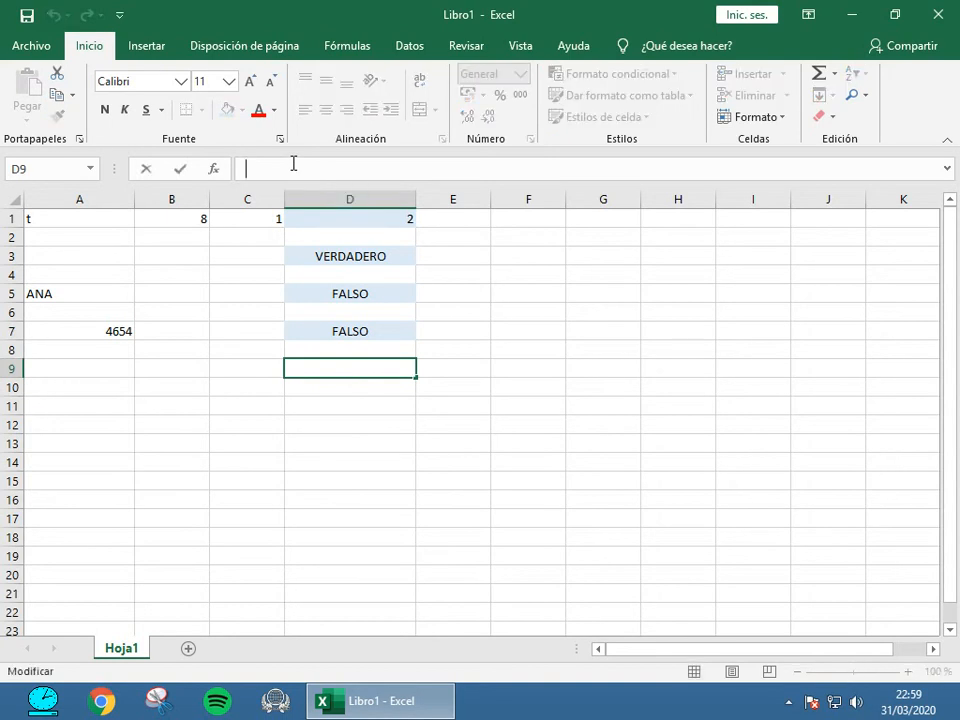
text(=)
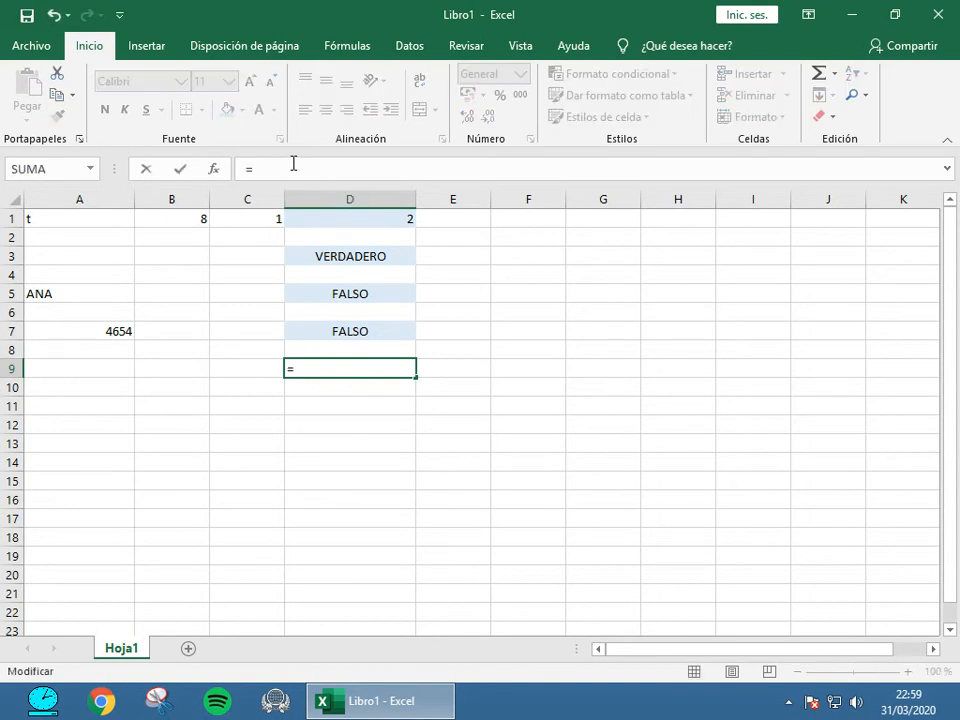
text(ESN)
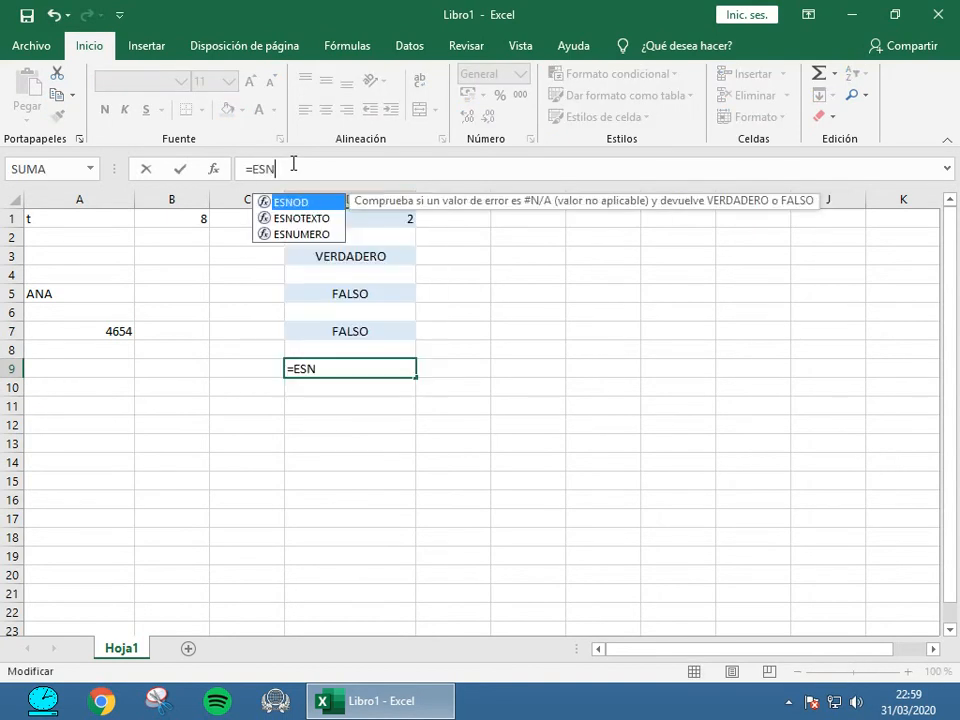
text(OTEXTO)
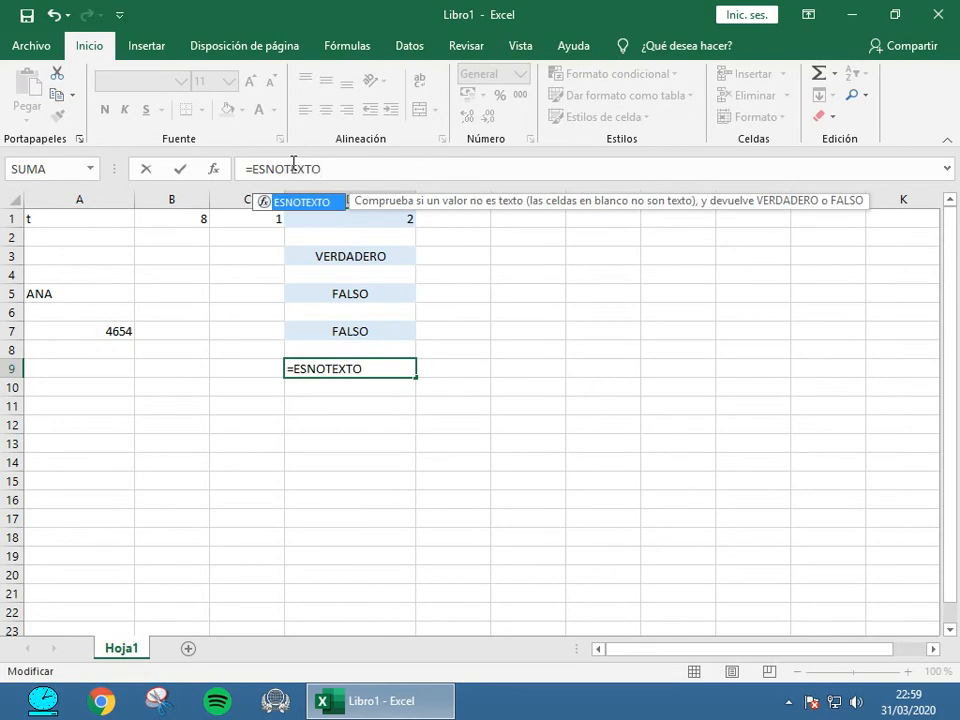
text(()
click(81, 366)
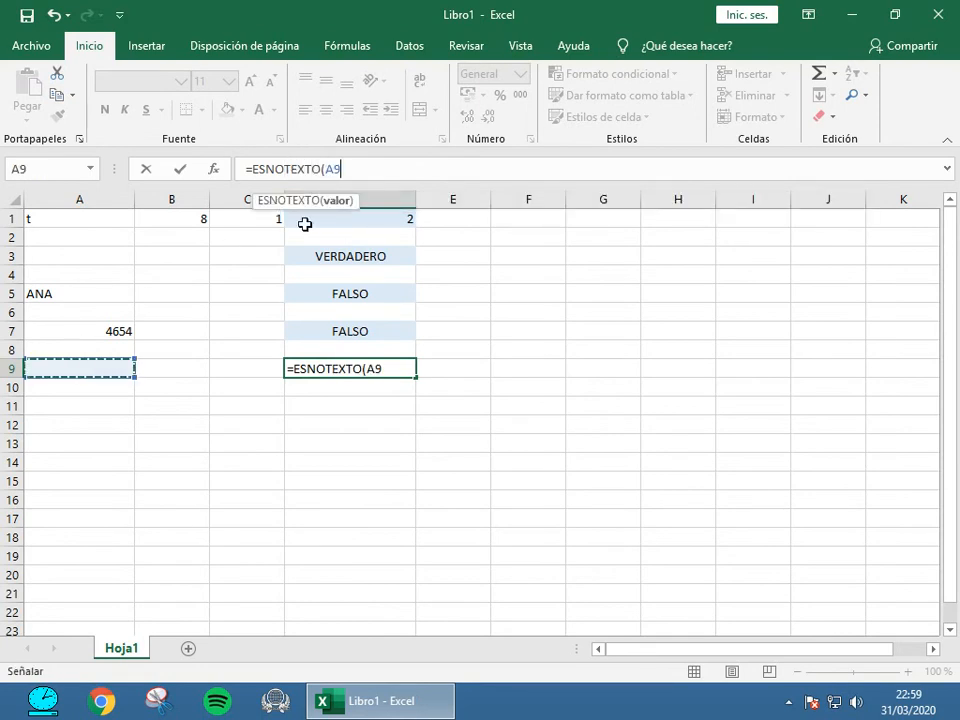
click(379, 168)
text())
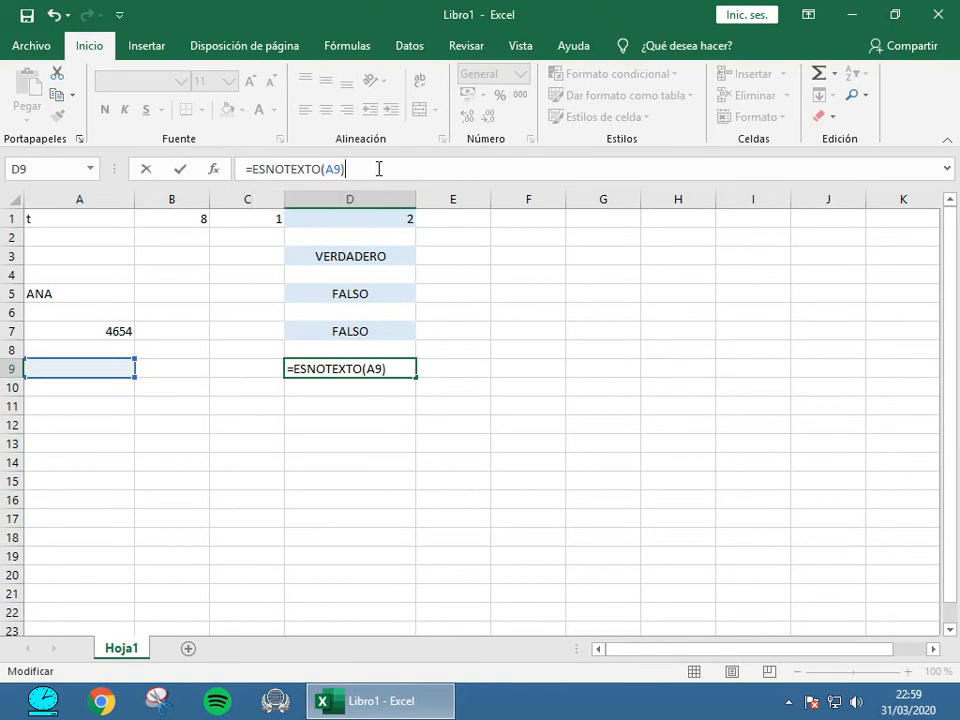
key(Return)
Enter a first name as text in cell A9 and check the ESNOTEXTO result in D9.
click(101, 367)
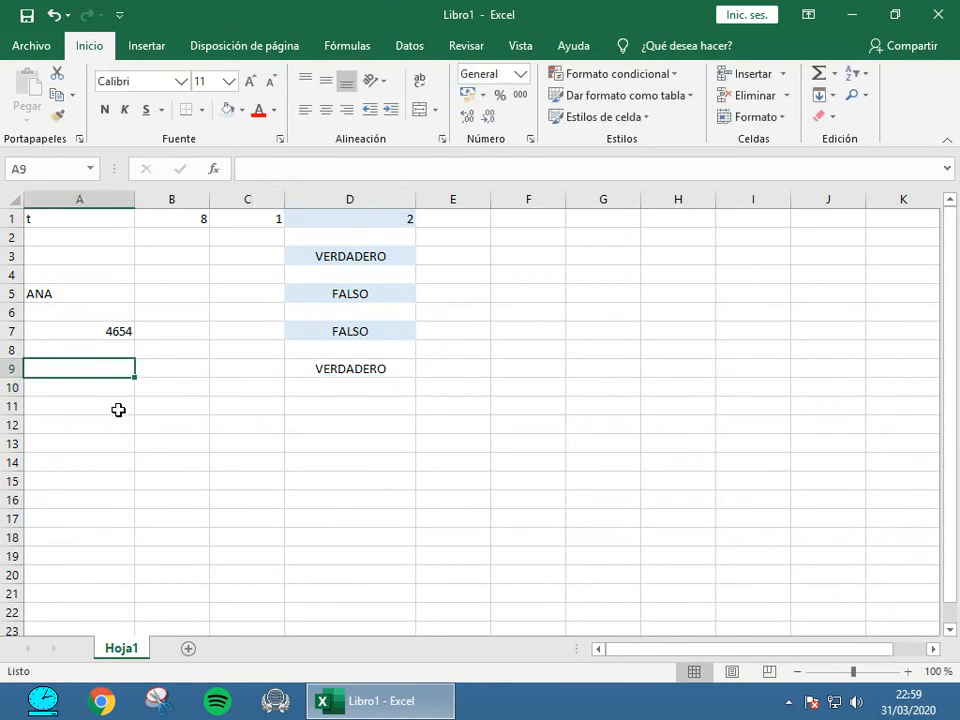
click(322, 366)
click(64, 374)
text(ANA)
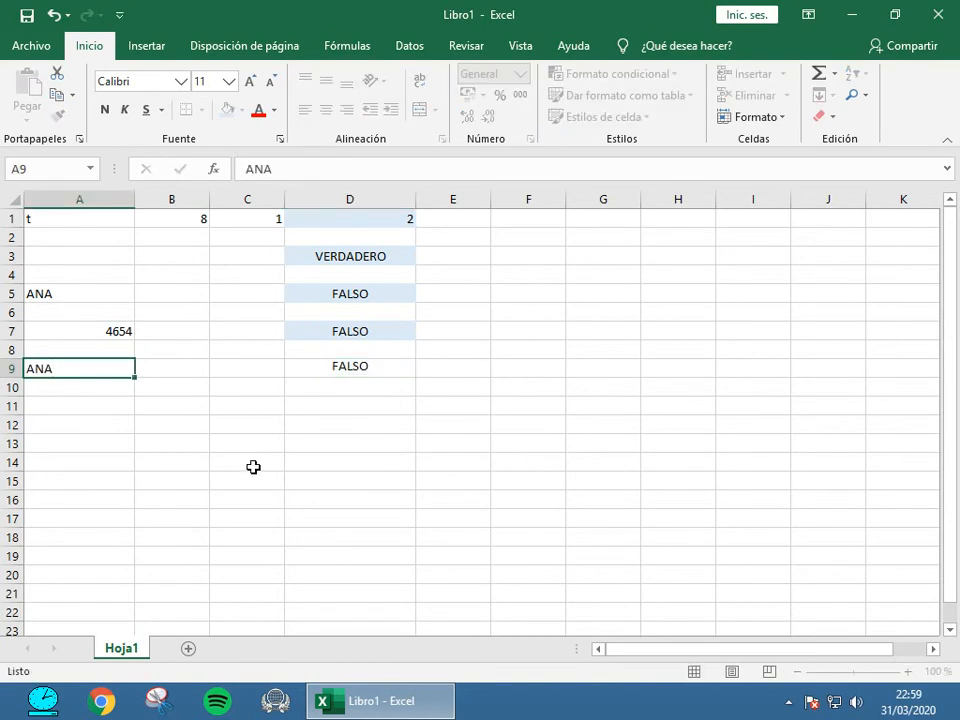
key(Return)
key(Right)
key(Right)
key(Right)
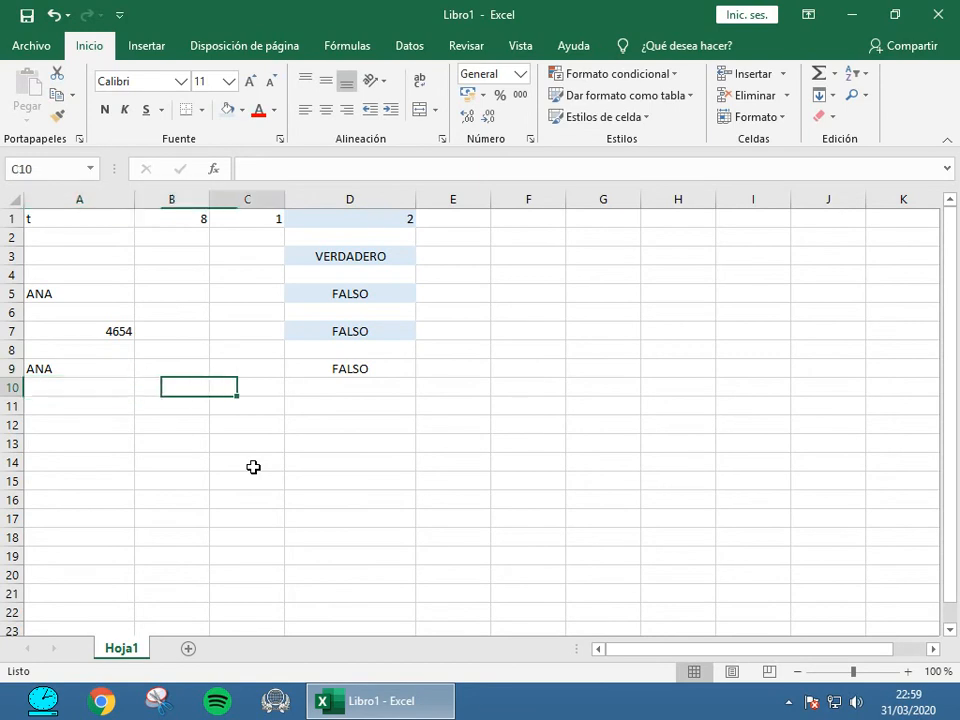
key(Up)
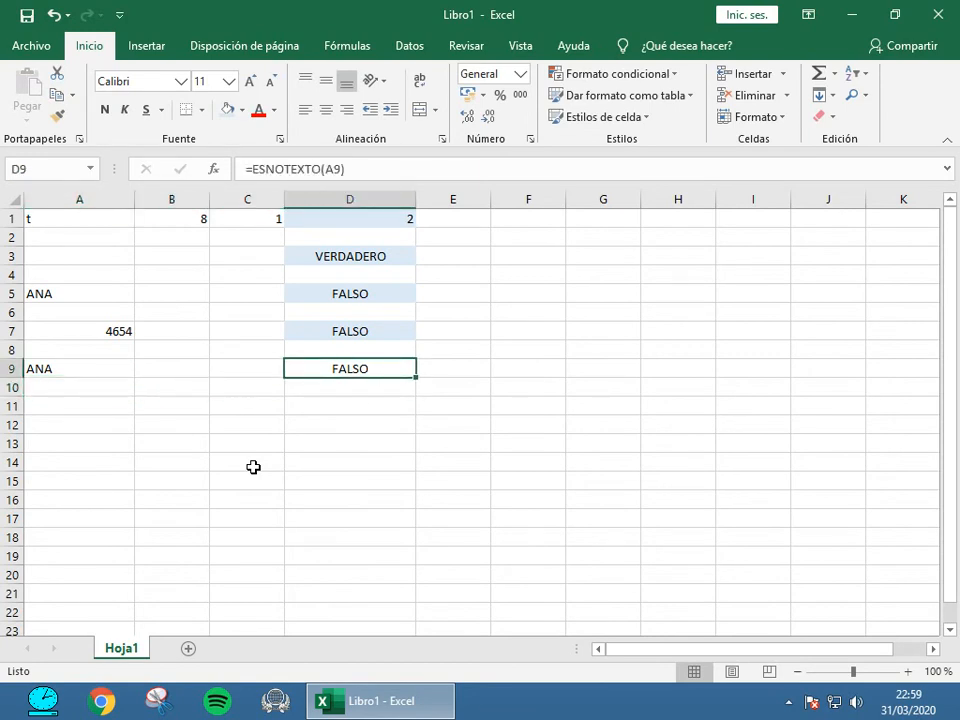
Enter the number 45 in cell A9 to test the ESNOTEXTO formula.
key(Left)
key(Left)
key(Left)
text(45)
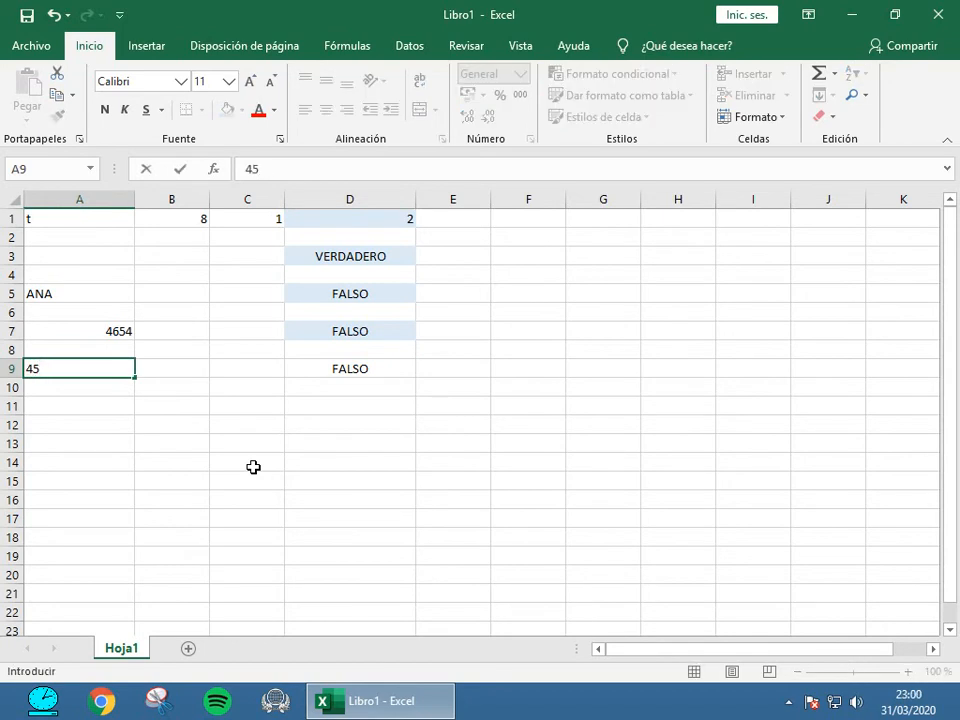
key(Return)
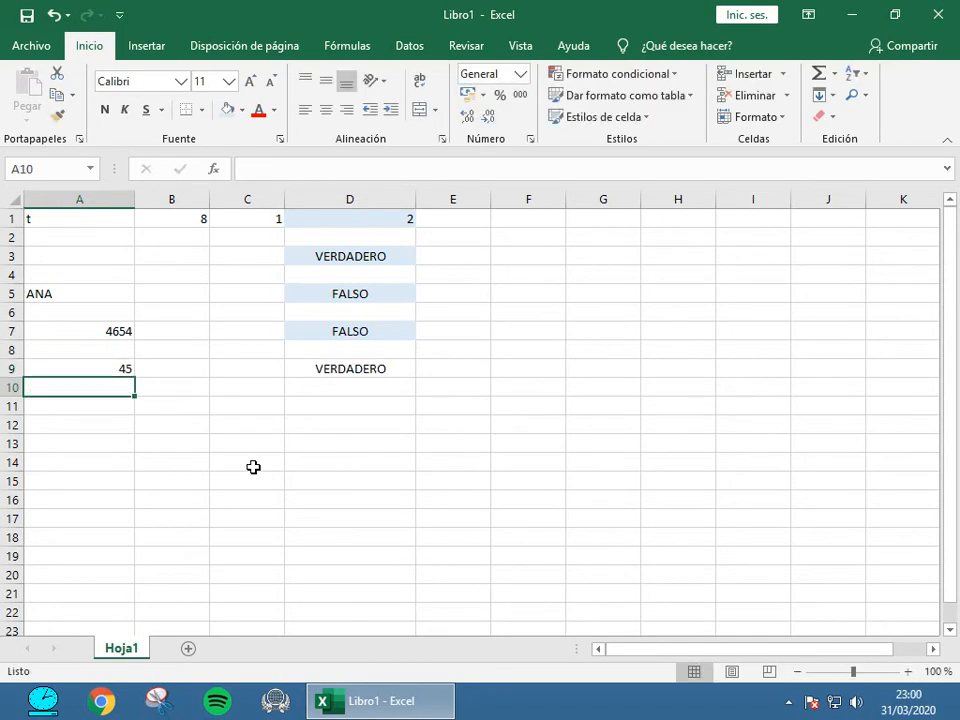
Shade result cell D9 light blue and highlight its ESNOTEXTO formula for review.
click(354, 364)
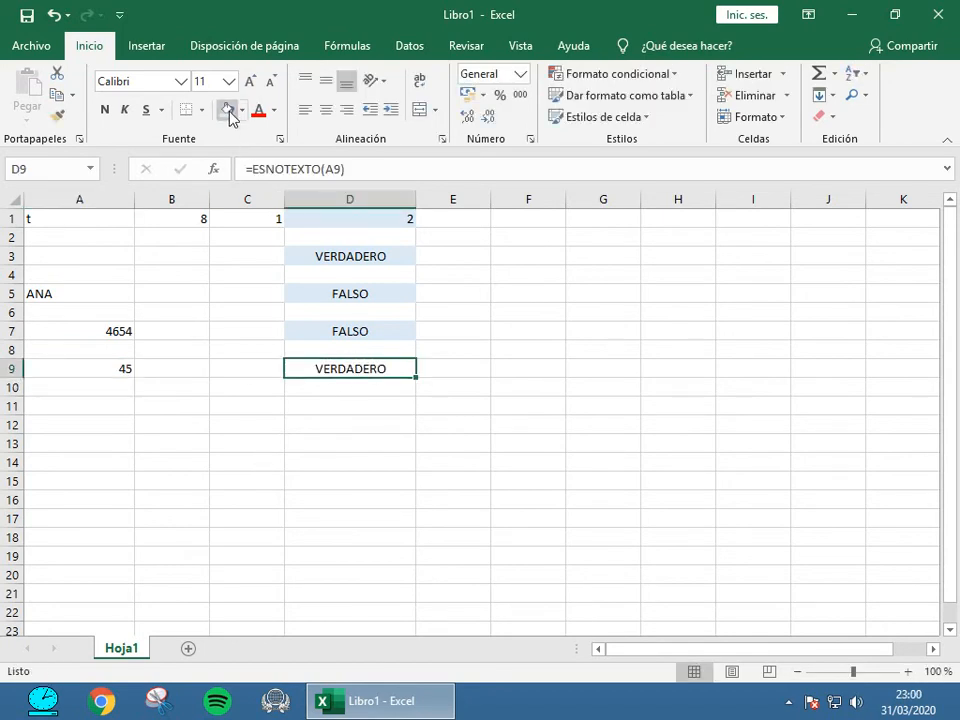
drag(371, 169, 244, 169)
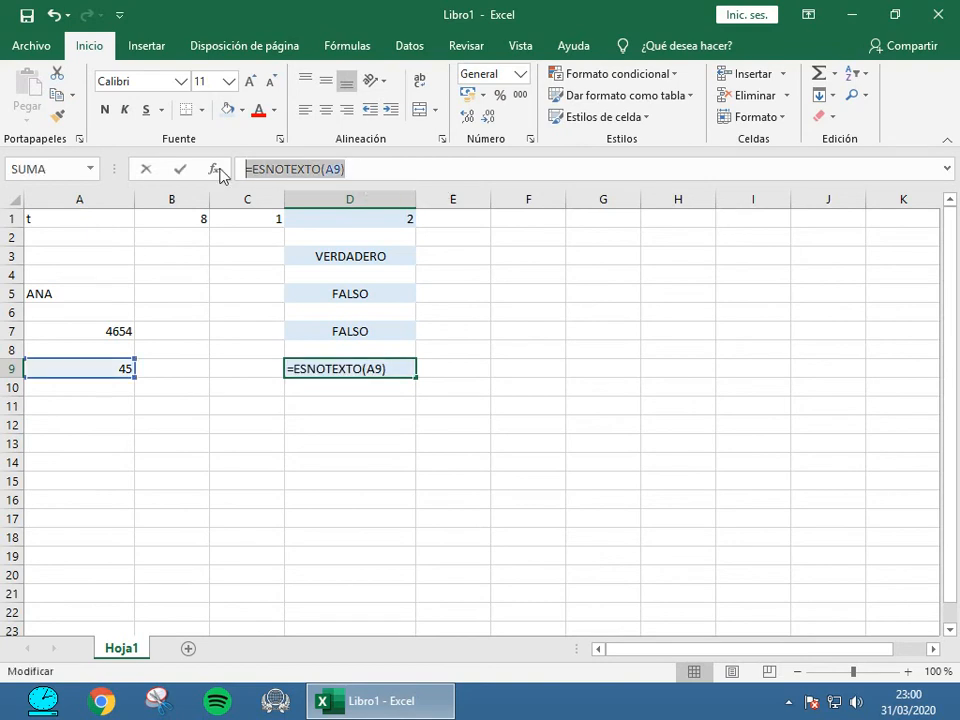
key(Return)
Enter the formula =ESNUMERO(A11) in cell D11 to test whether A11 contains a number.
click(358, 403)
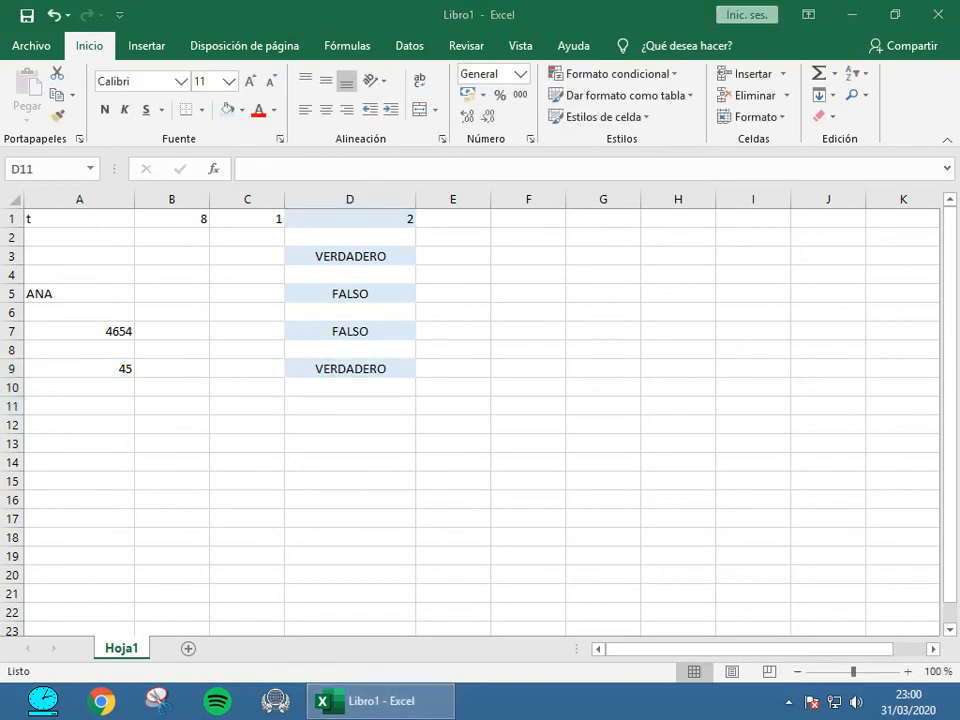
click(342, 408)
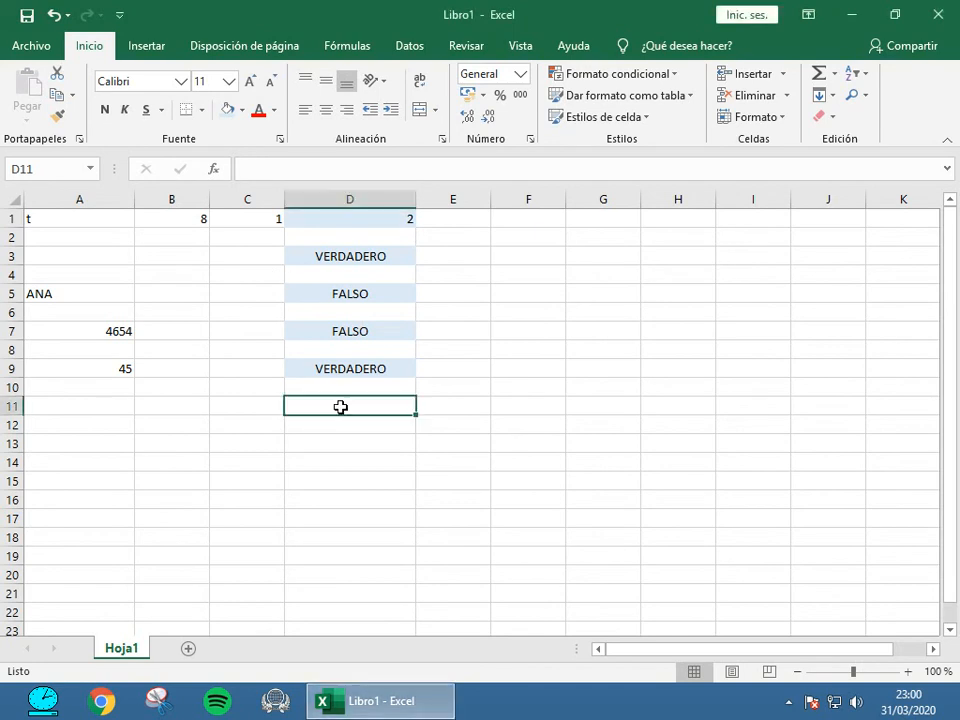
click(260, 175)
text(=)
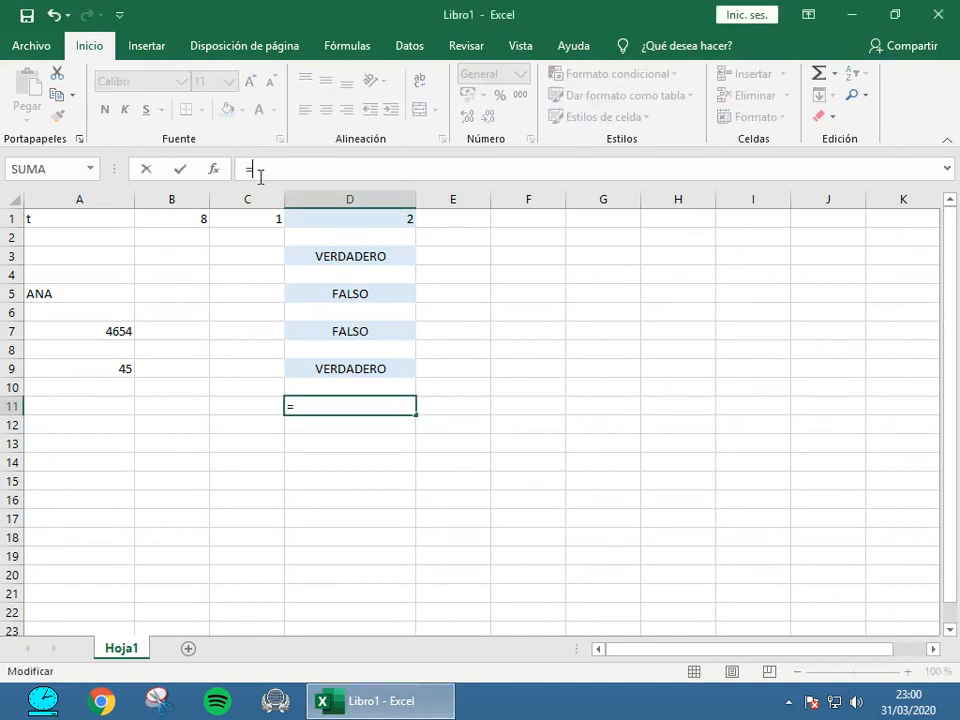
text(ESNUME)
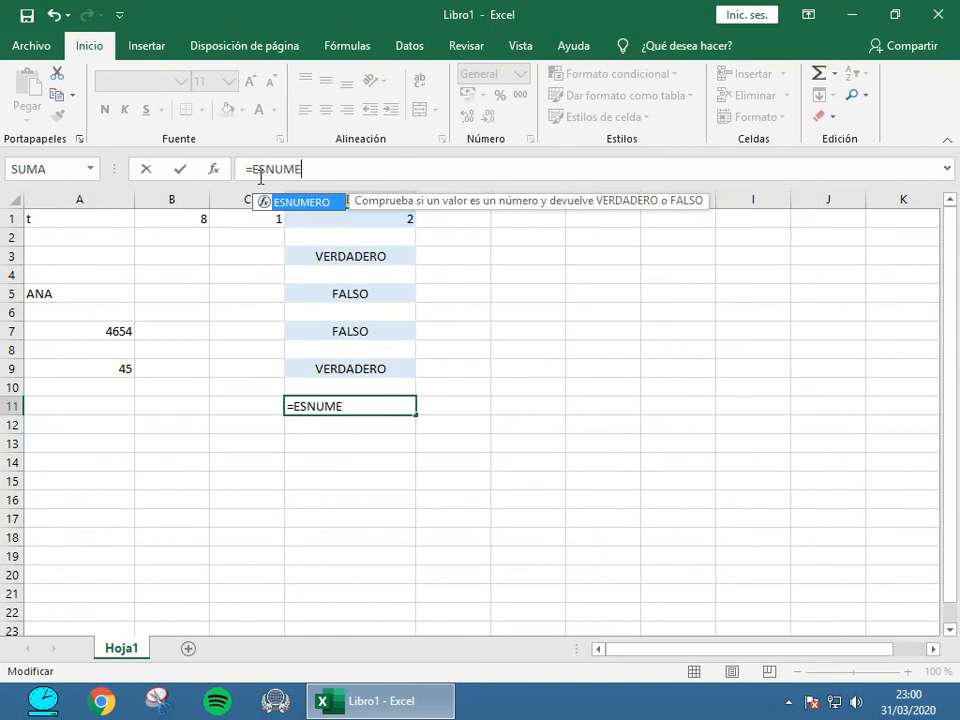
text(RO()
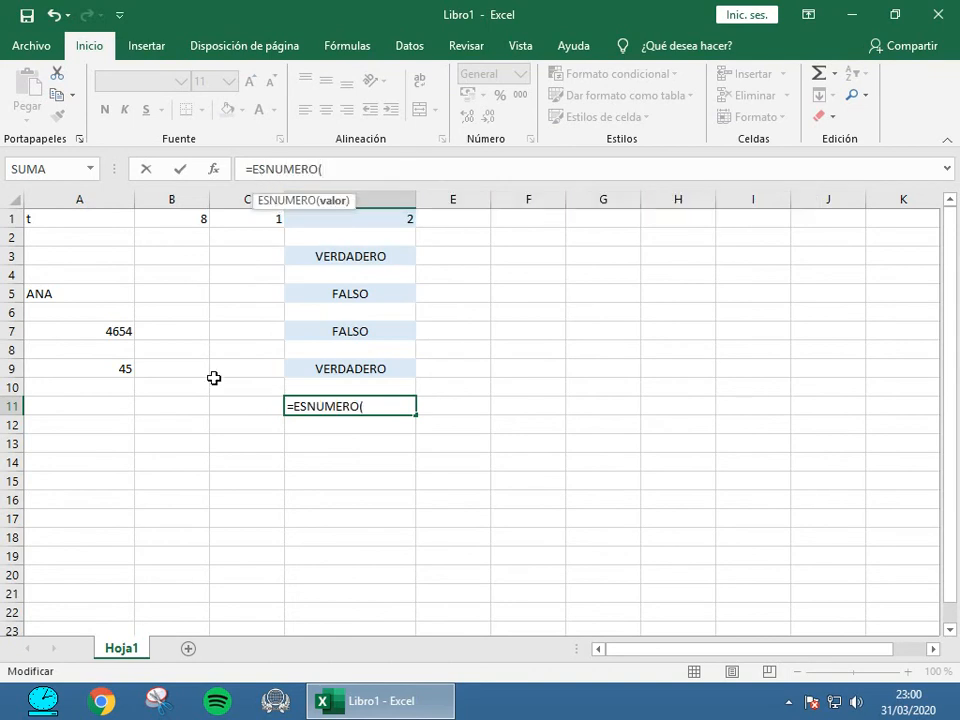
click(62, 405)
click(392, 170)
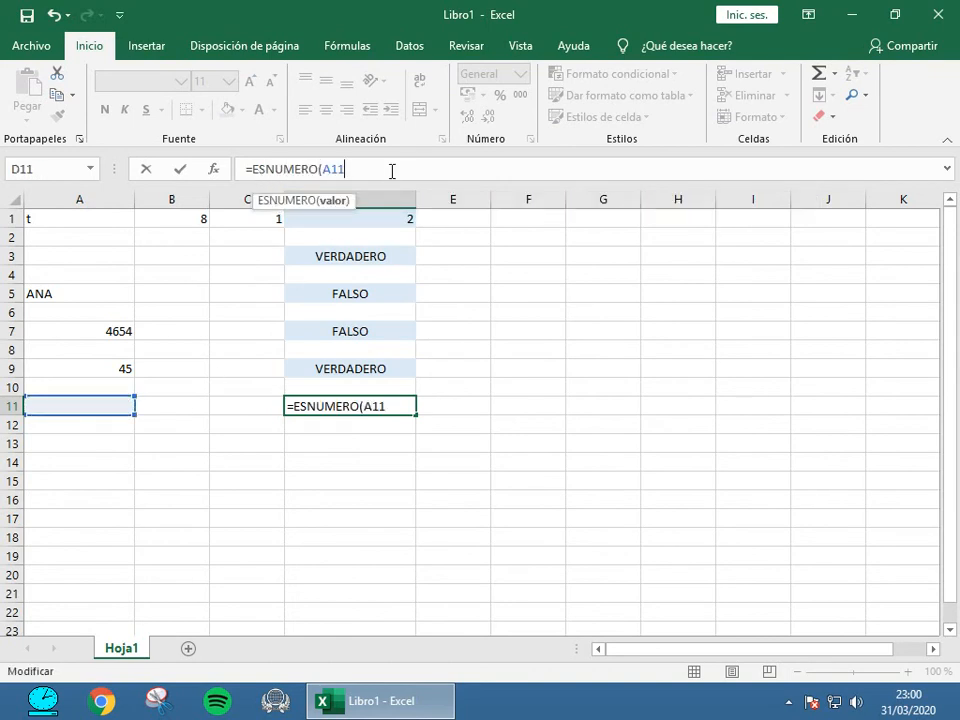
text())
key(Return)
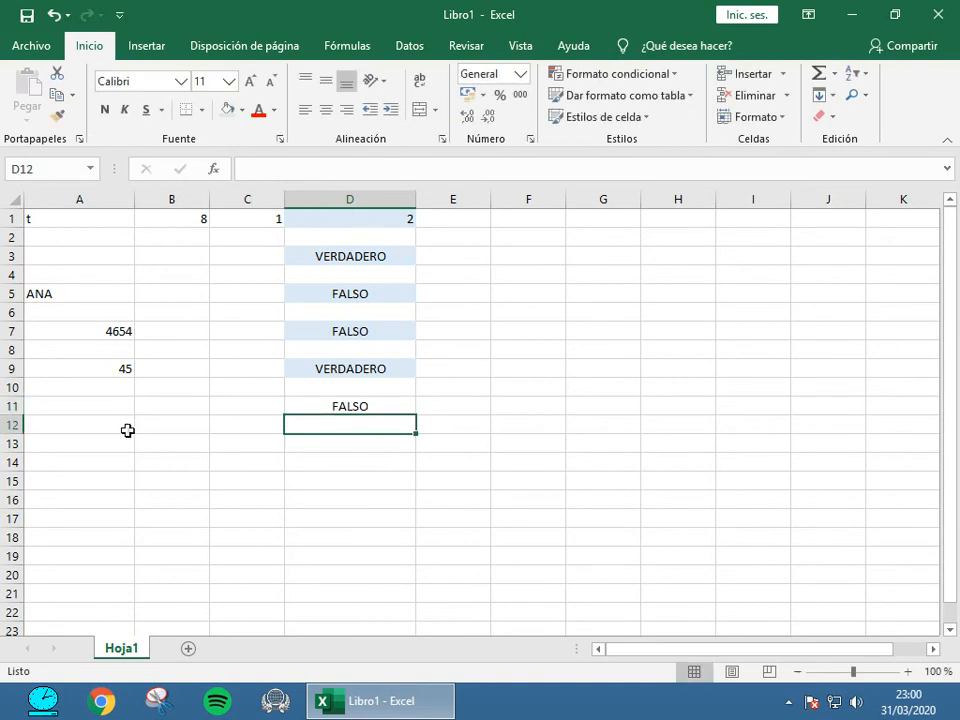
Check the empty cell A11 against the ESNUMERO formula and shade result cell D11 light blue.
click(98, 410)
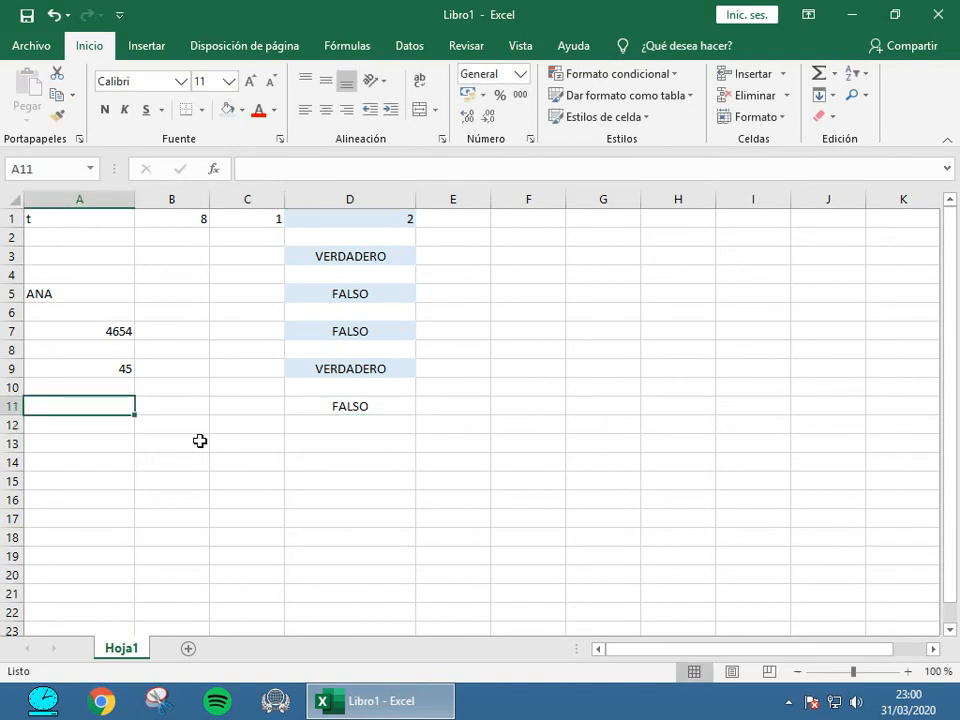
click(324, 406)
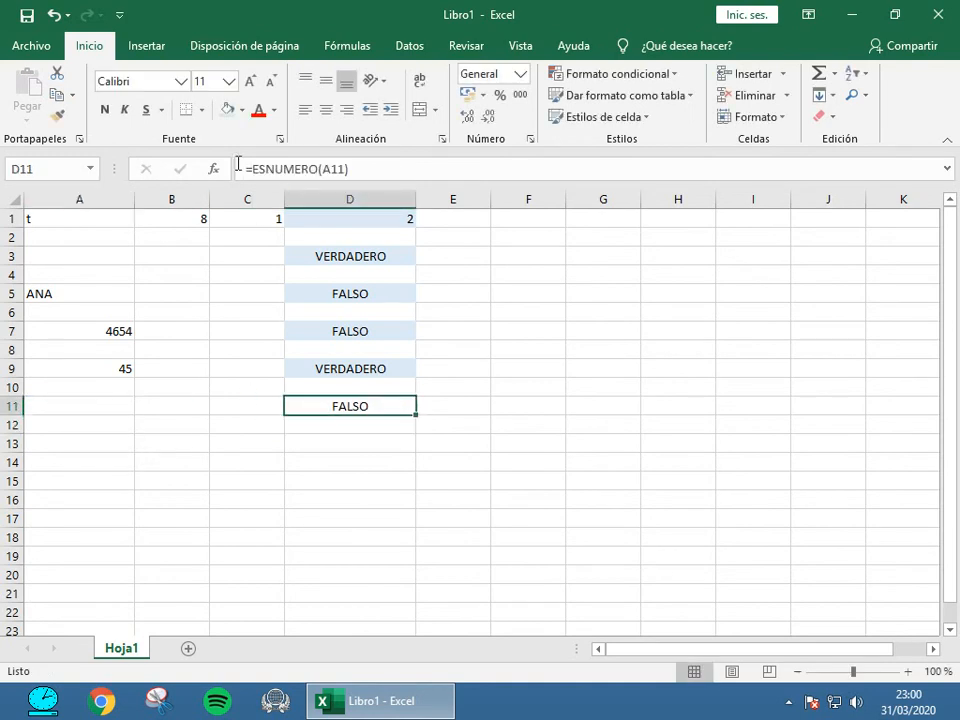
click(189, 456)
Enter the number 45 in cell A11 to test the ESNUMERO formula.
click(71, 404)
text(45)
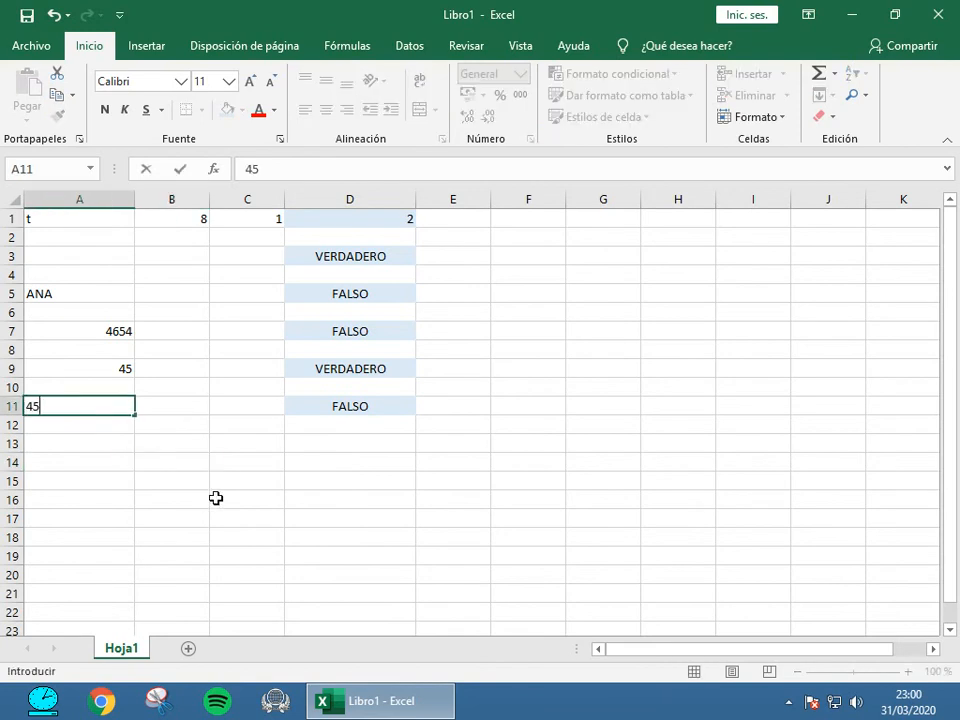
key(Return)
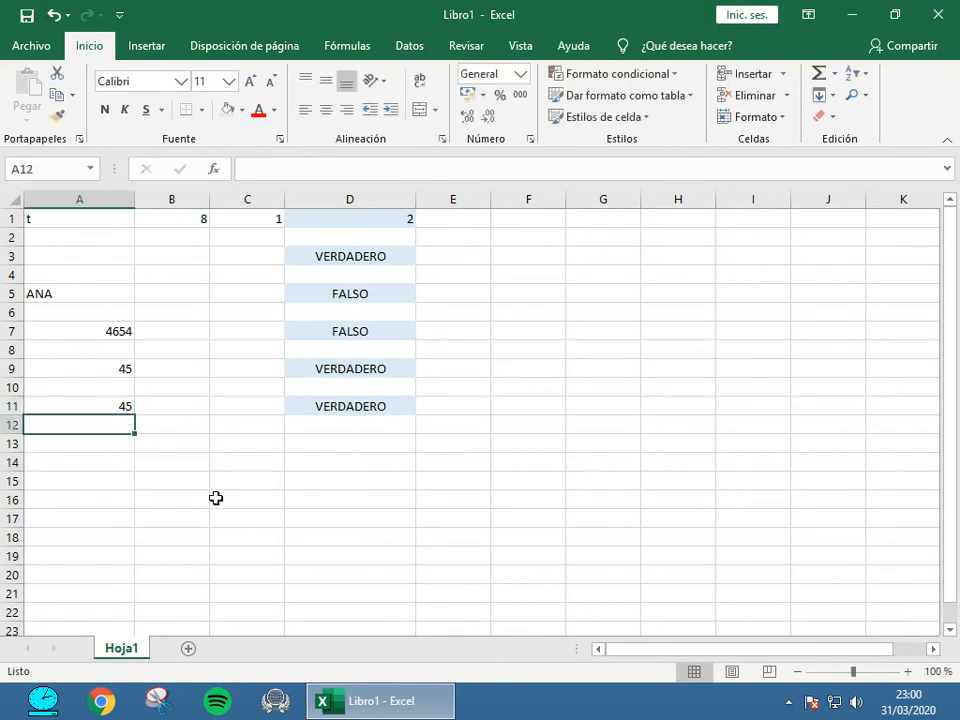
Replace the number in cell A11 with the text GATO and check the ESNUMERO result in D11.
key(Up)
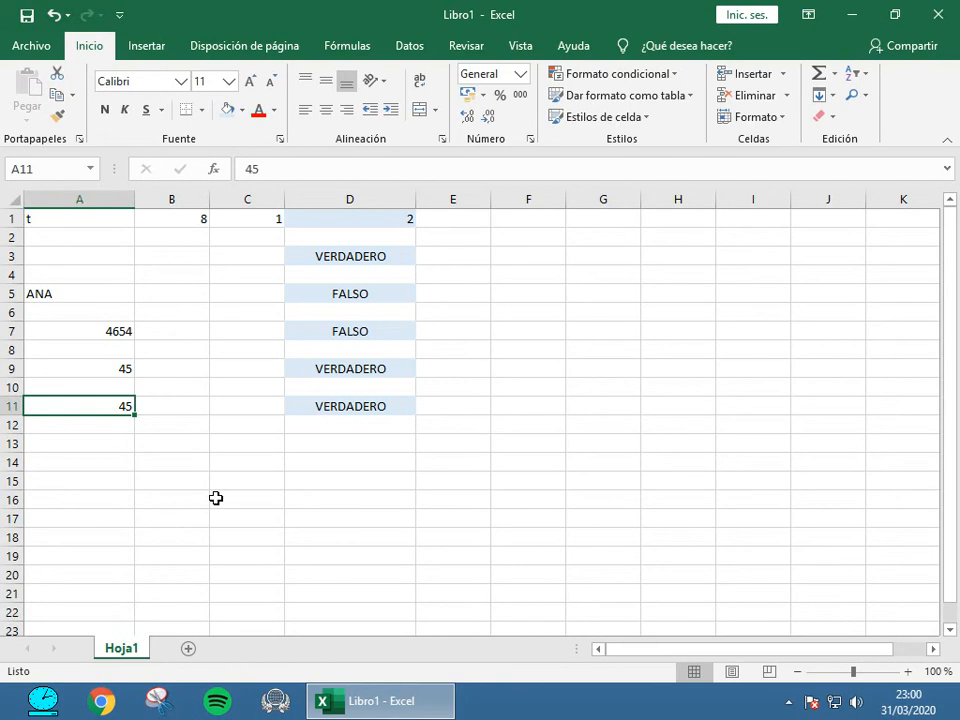
text(GATO)
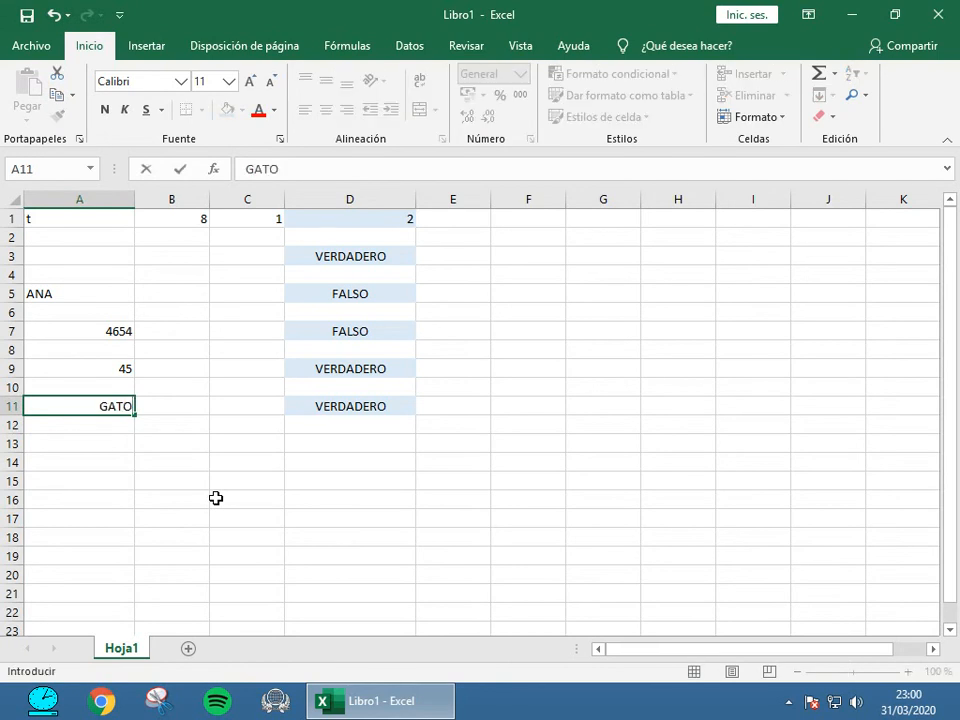
key(Return)
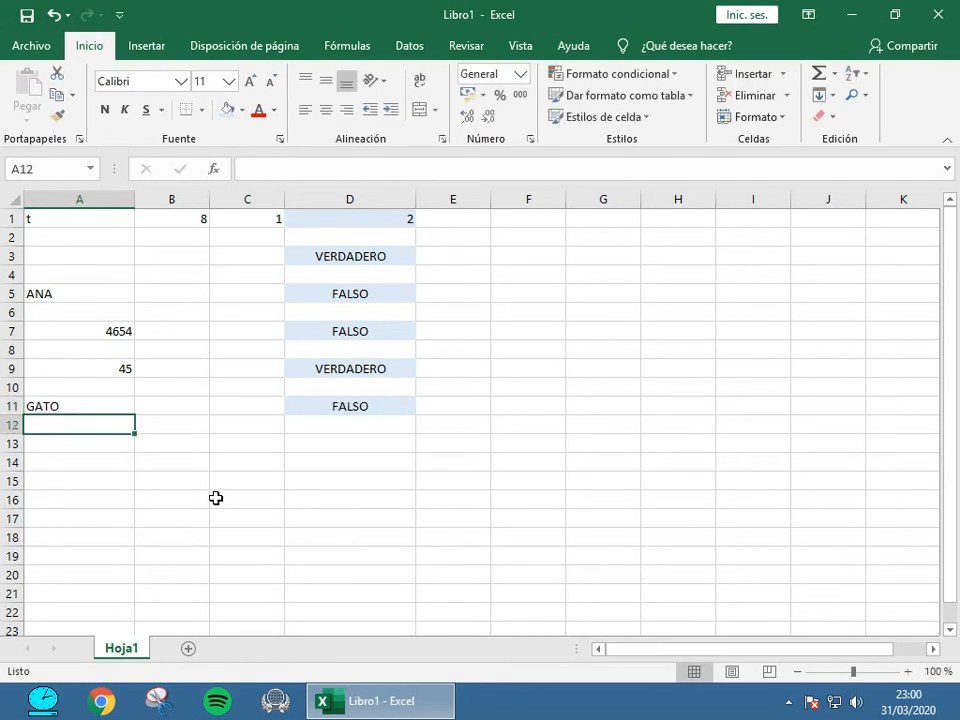
click(338, 408)
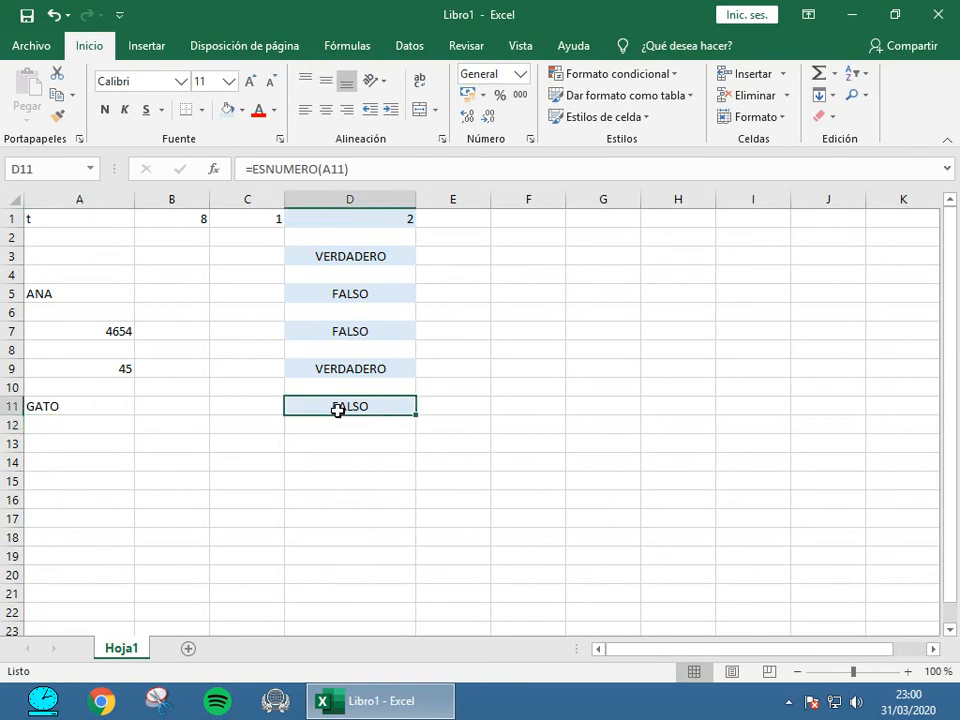
Enter the formula =ESERR(A13) in cell D13 to test whether A13 contains an error.
click(358, 455)
click(361, 440)
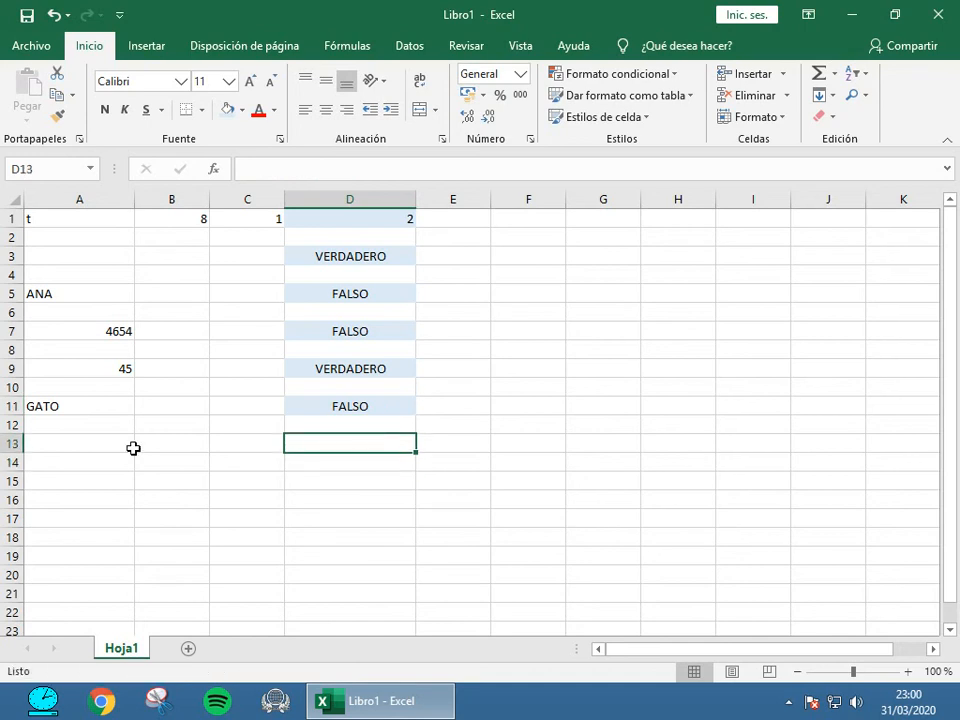
click(107, 444)
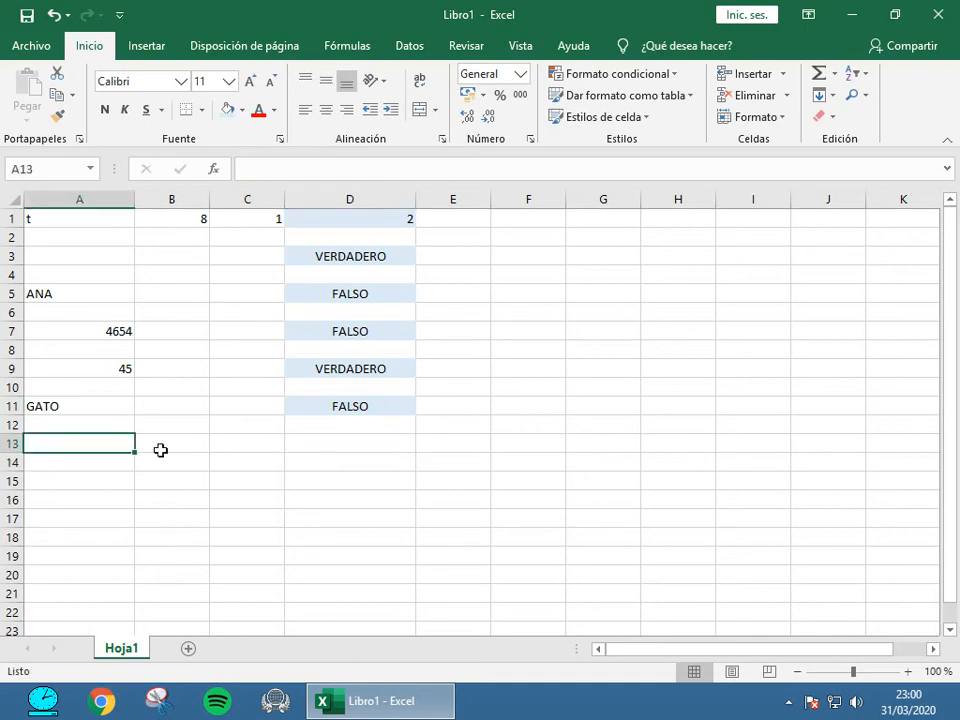
click(362, 443)
click(297, 172)
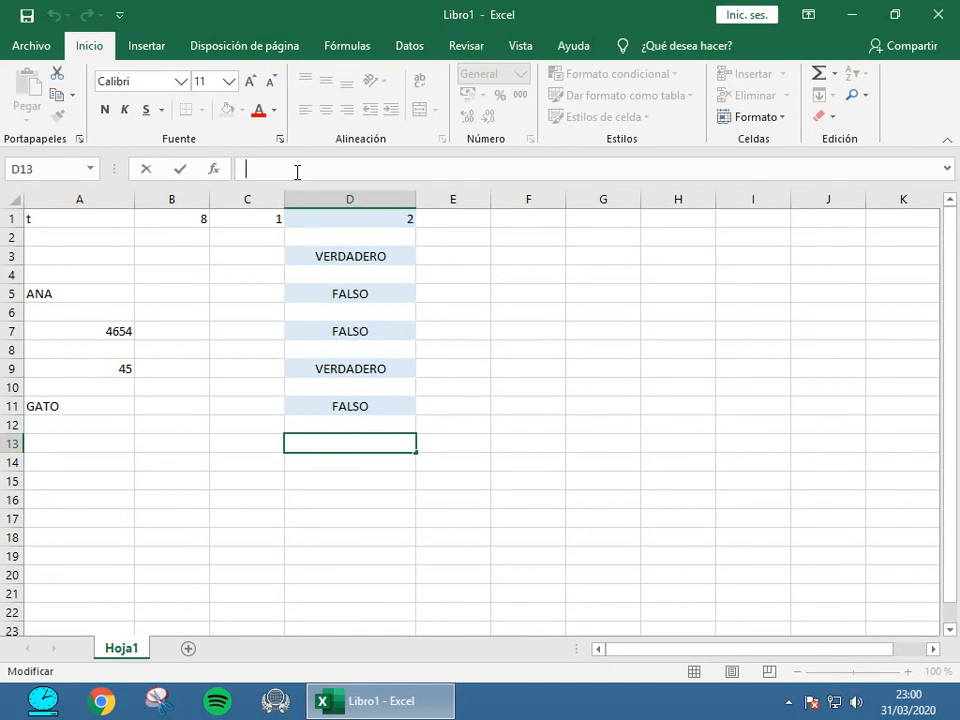
text(=)
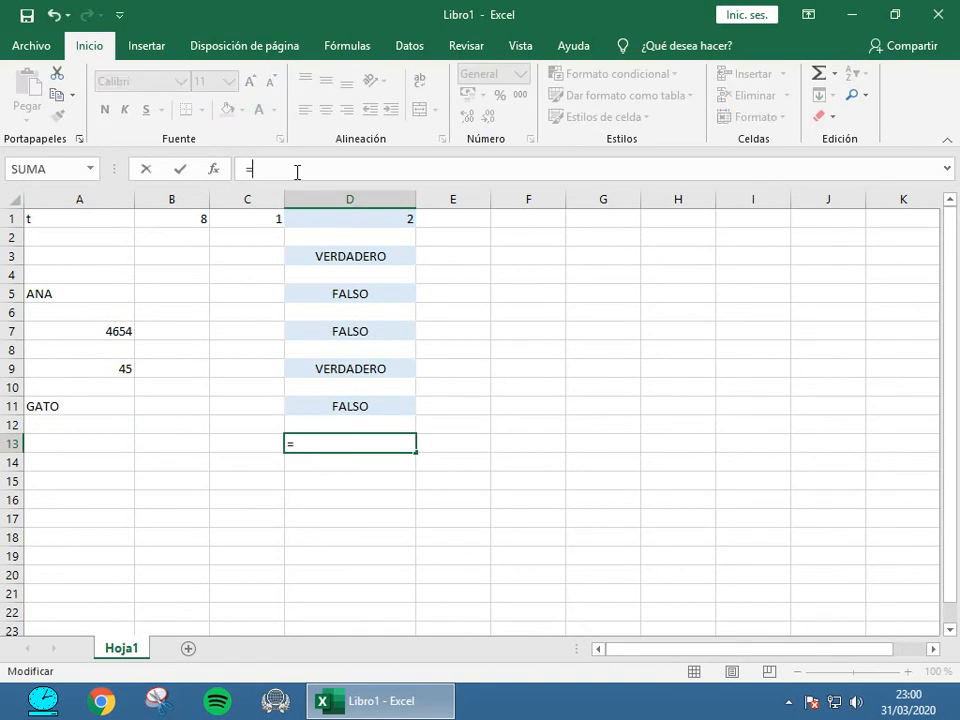
text(ESERR)
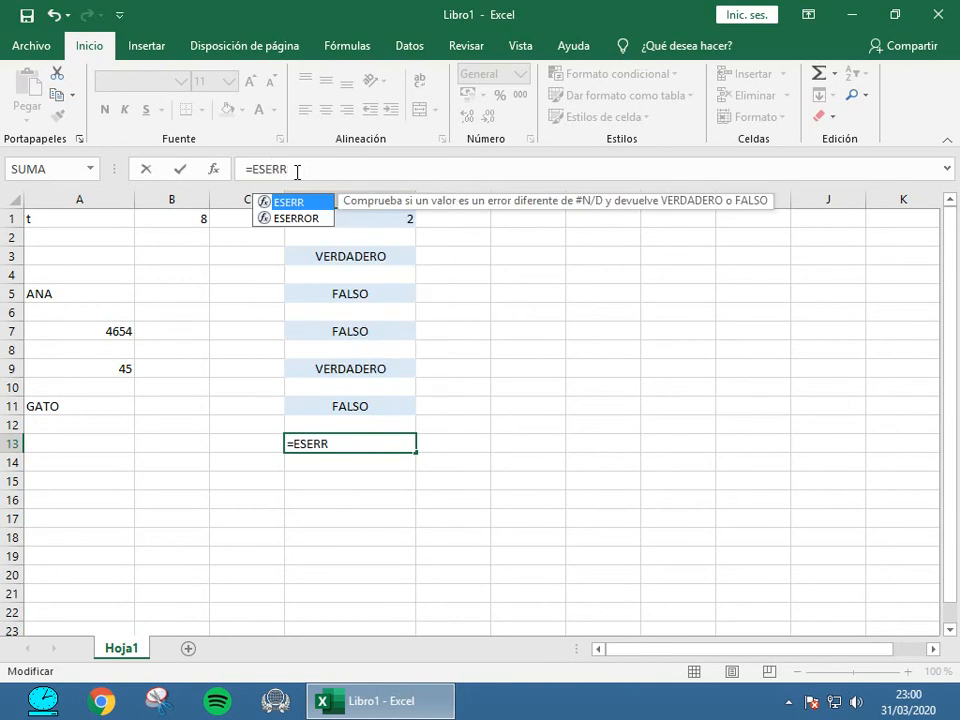
text(()
click(95, 437)
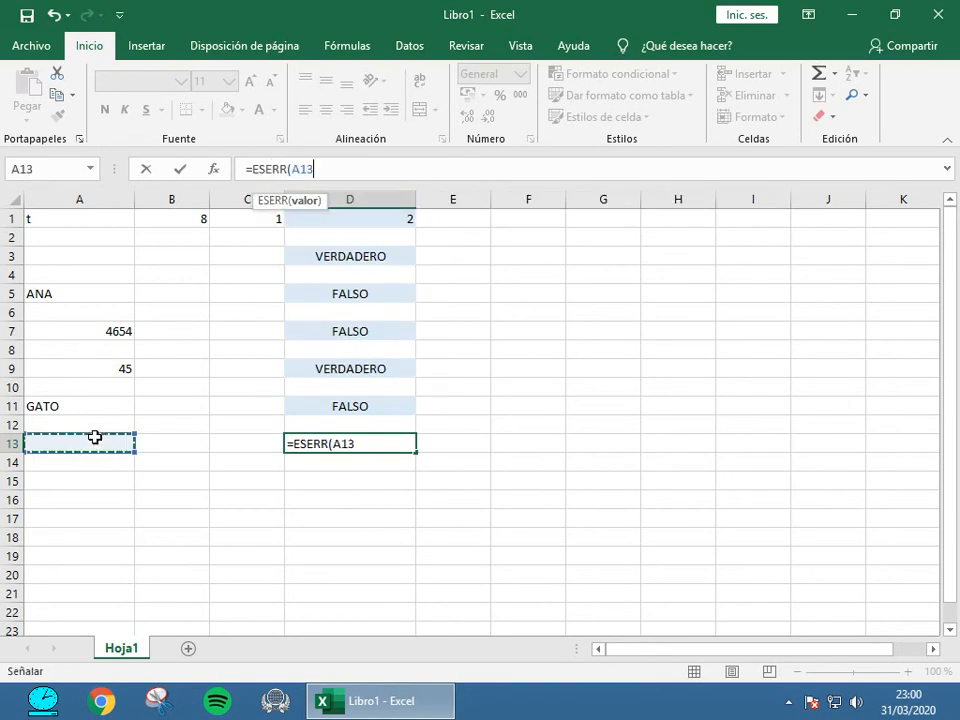
click(350, 172)
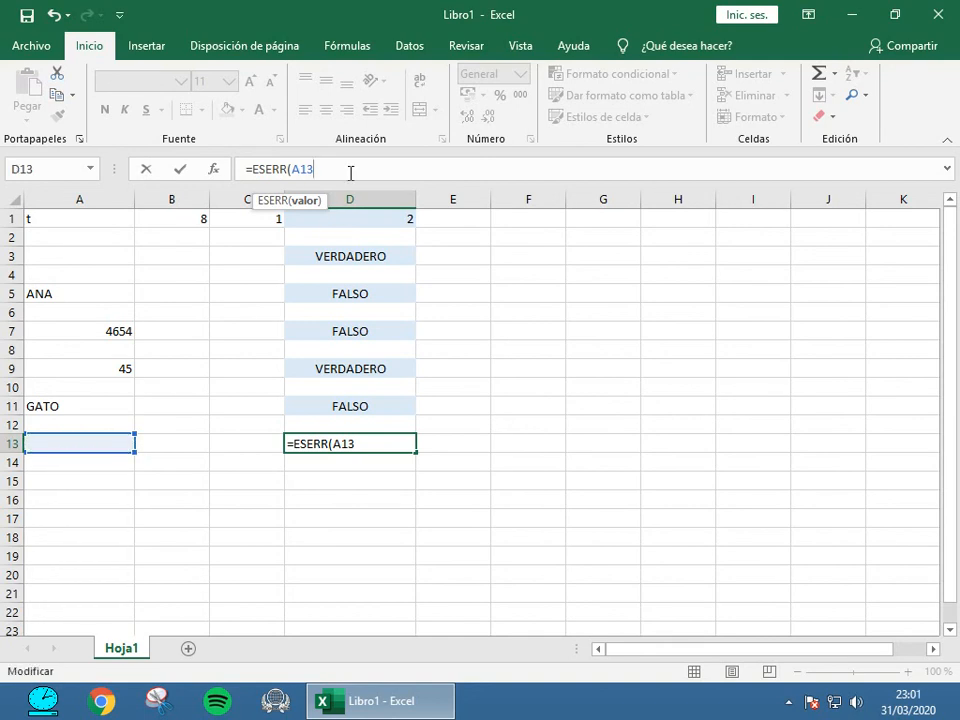
text())
key(Return)
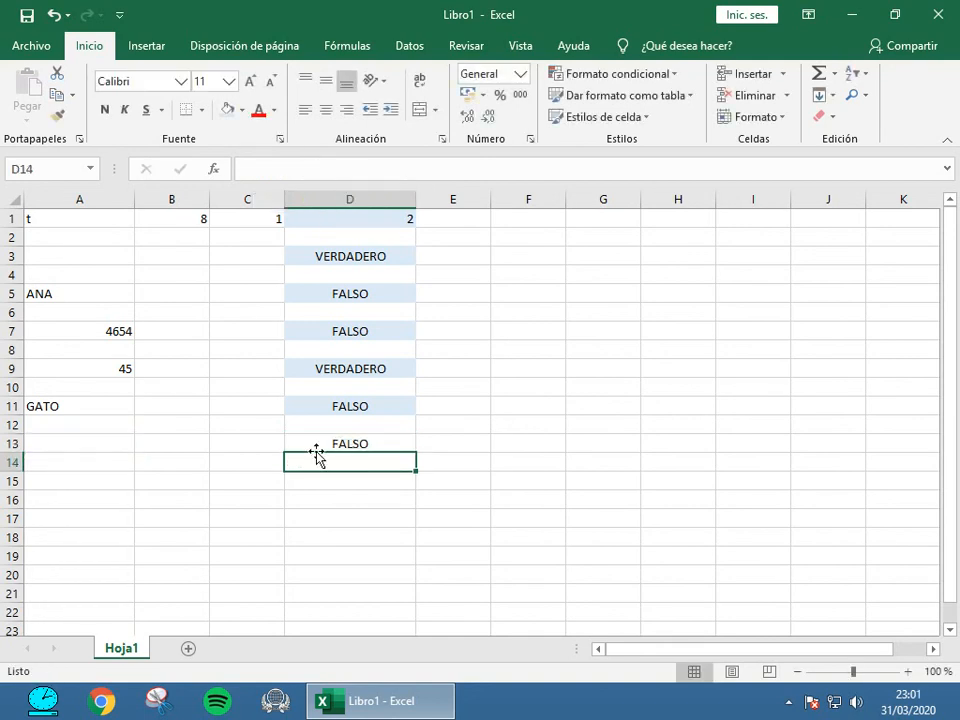
Shade the ESERR result cell D13 light blue and its input cell A13 yellow.
click(349, 444)
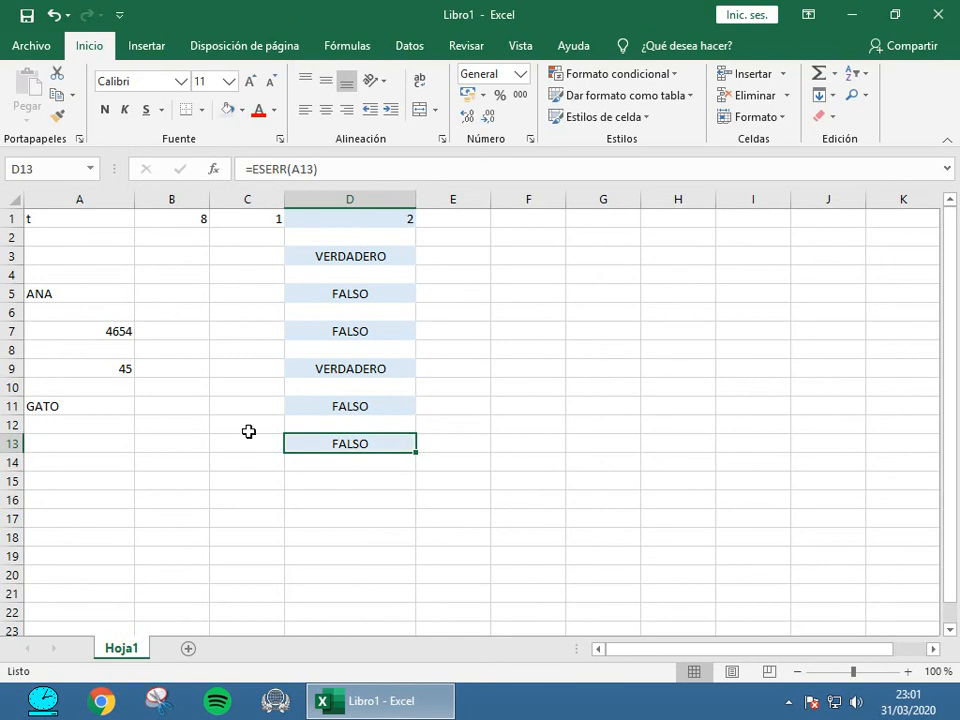
click(77, 442)
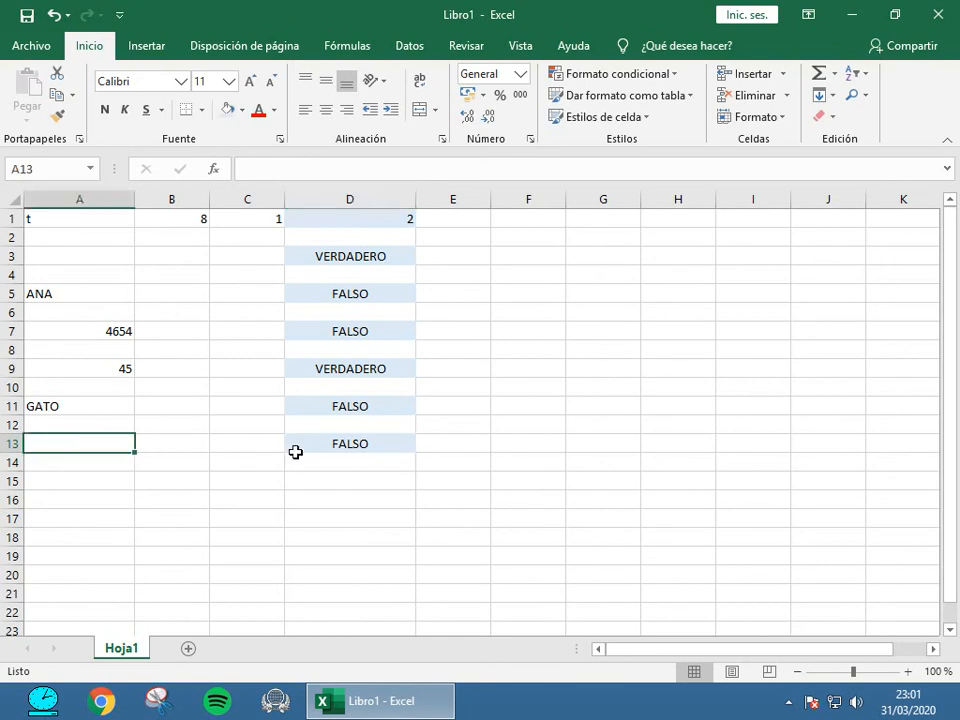
click(241, 110)
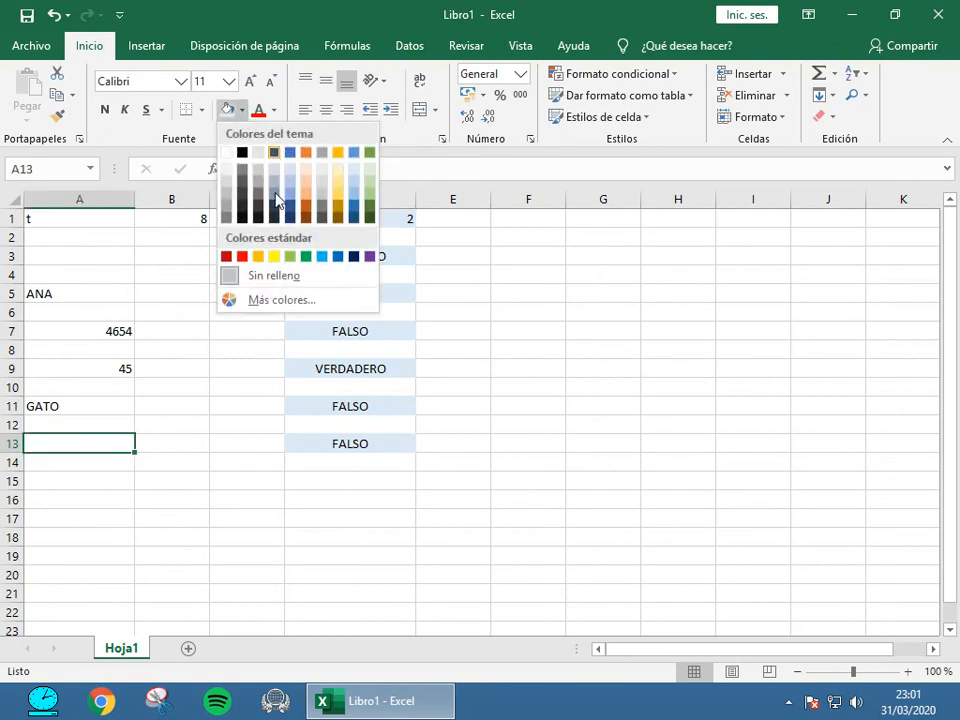
click(274, 256)
click(146, 480)
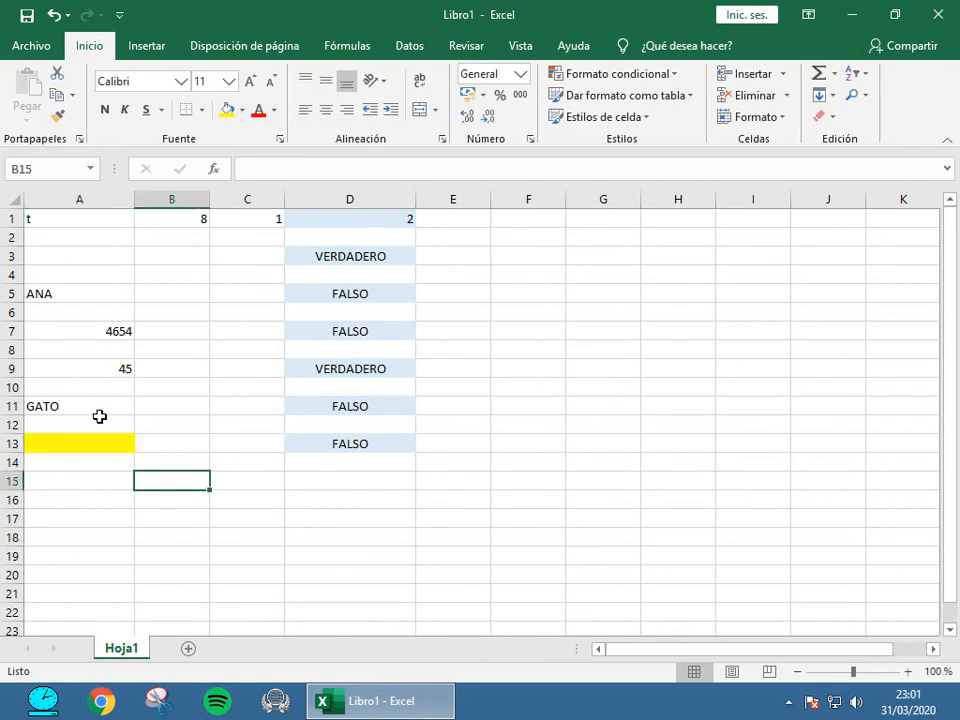
Enter the invalid formula =SDASFF in cell A13 and check the ESERR result in D13.
click(106, 447)
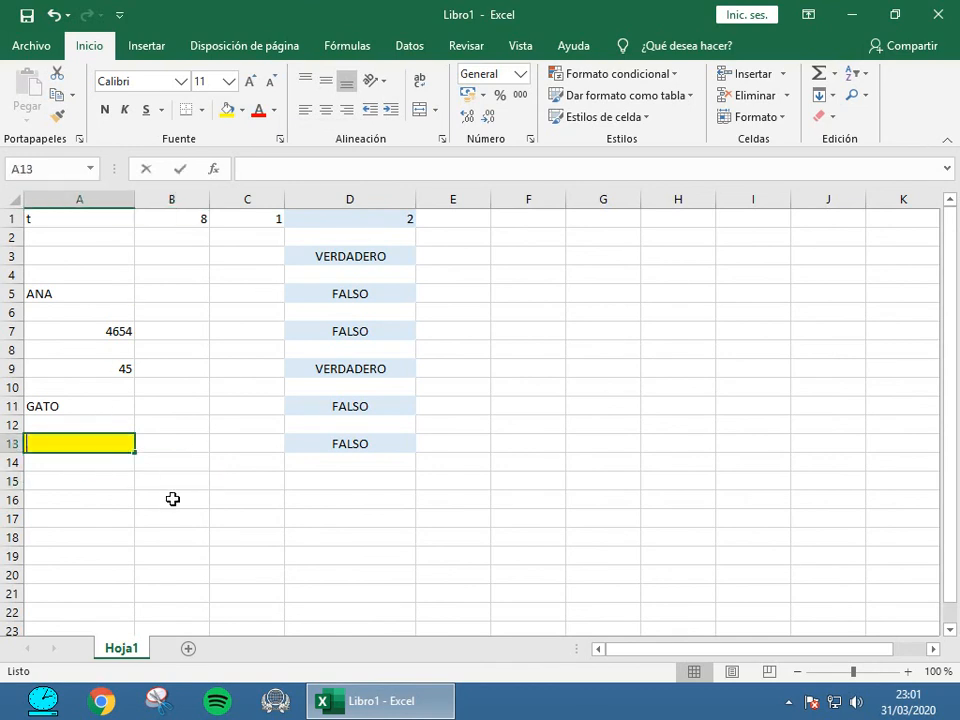
text(=SDASFF)
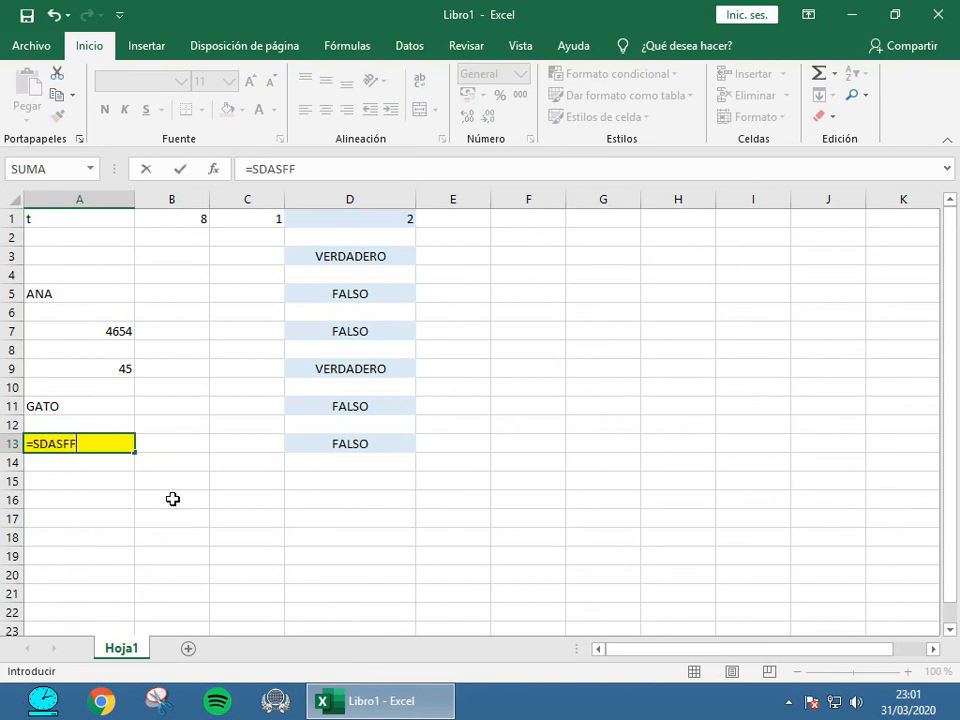
key(Return)
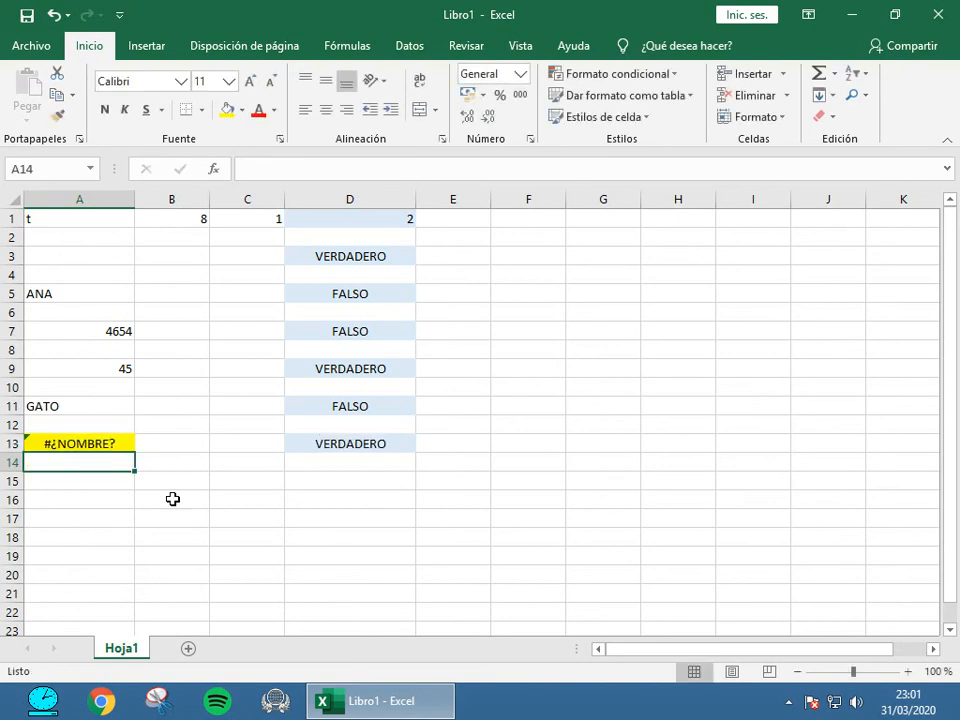
key(Up)
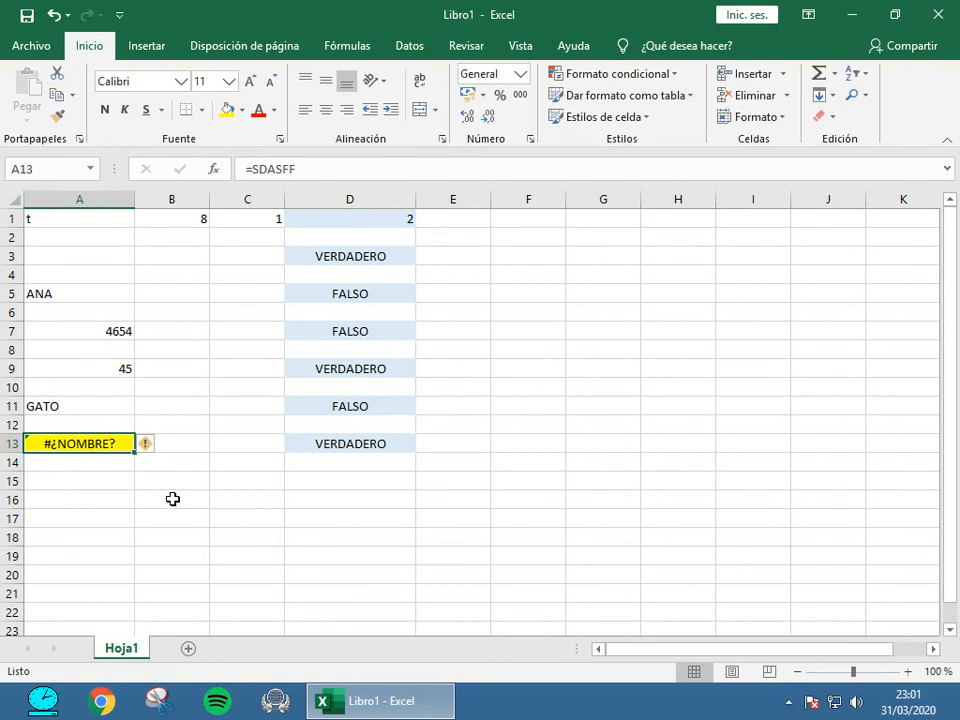
key(Right)
key(Right)
key(Right)
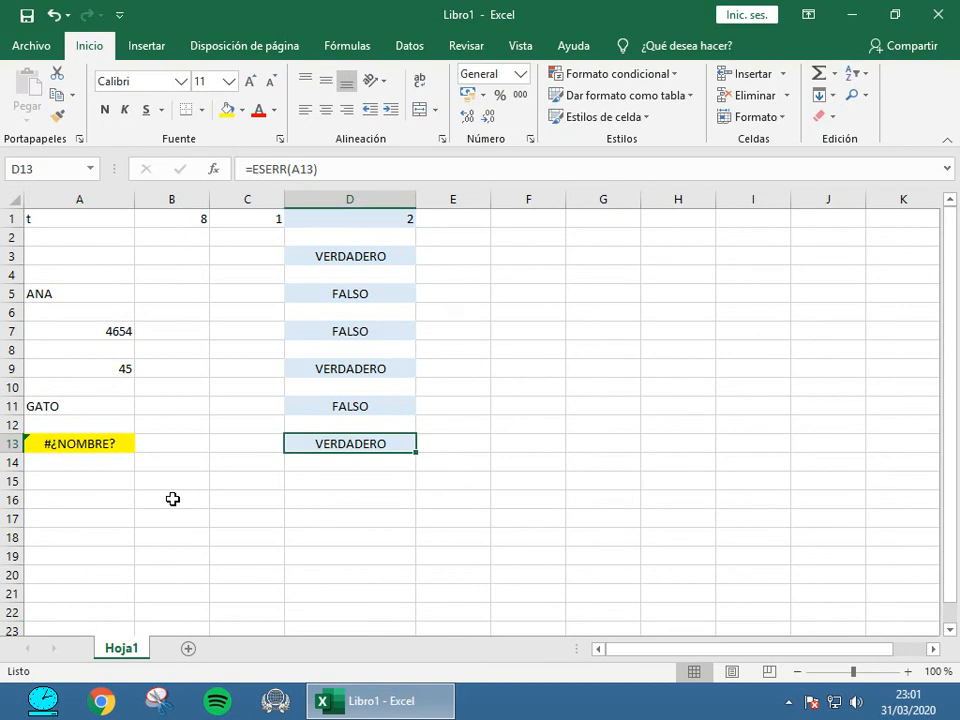
Replace the invalid formula in cell A13 with the number 45 to retest ESERR.
key(Left)
key(Left)
key(Left)
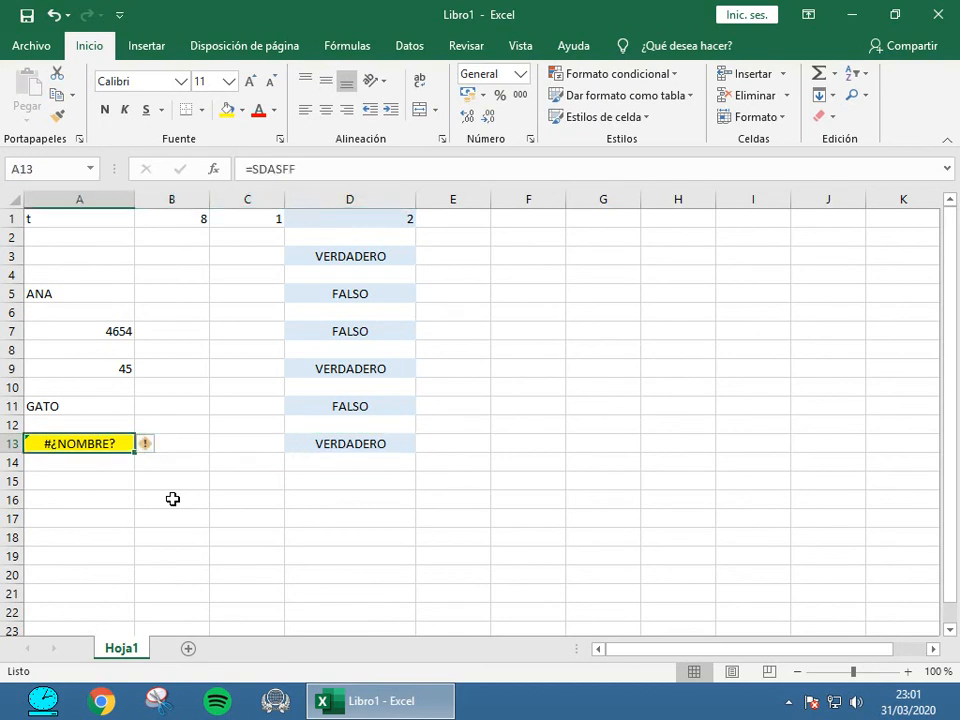
text(45)
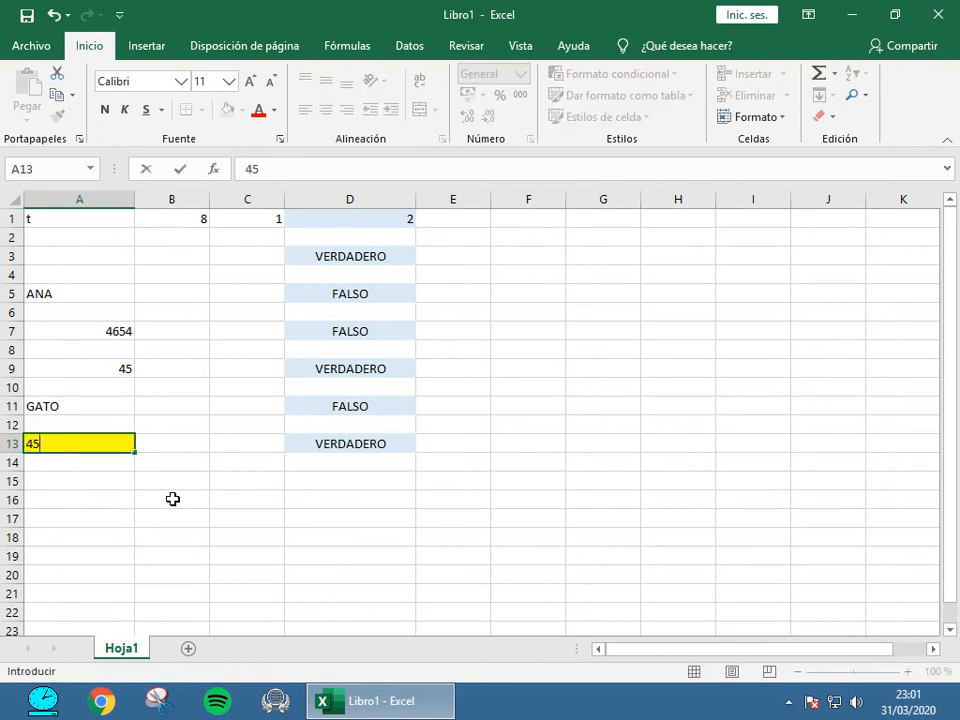
key(Return)
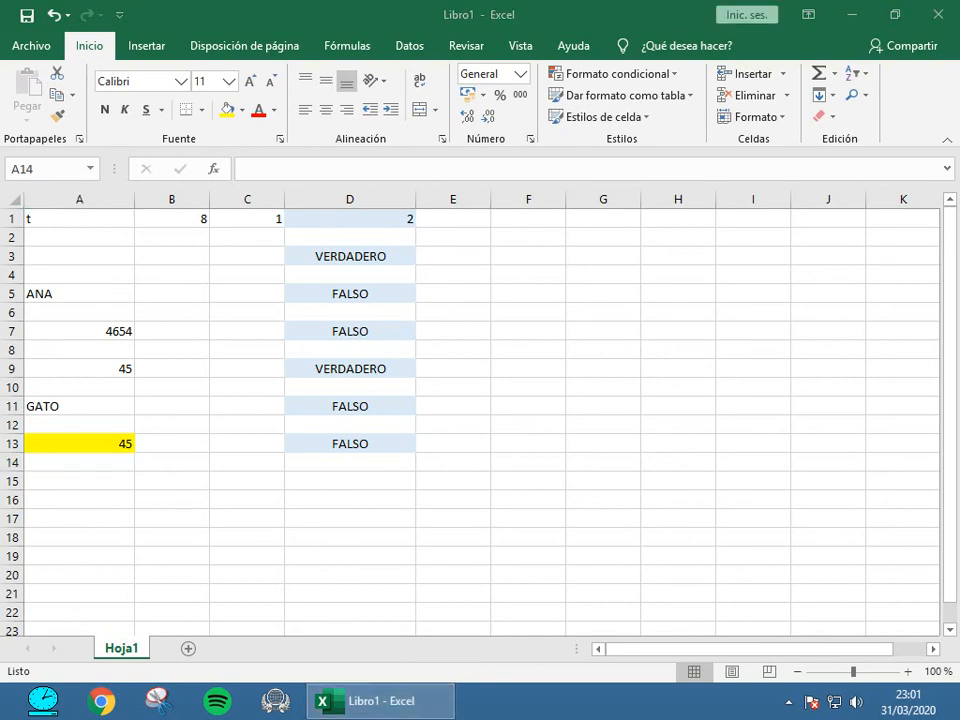
Enter the formula =TIPO(A15) in cell D15 to return the data type of A15.
click(338, 480)
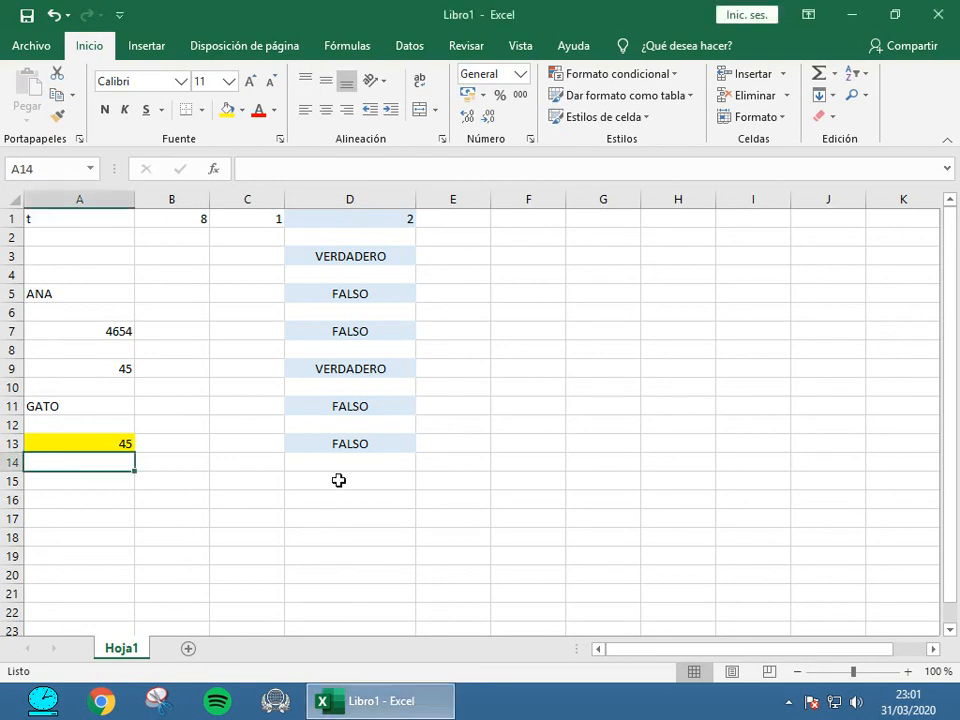
key(BackSpace)
click(338, 480)
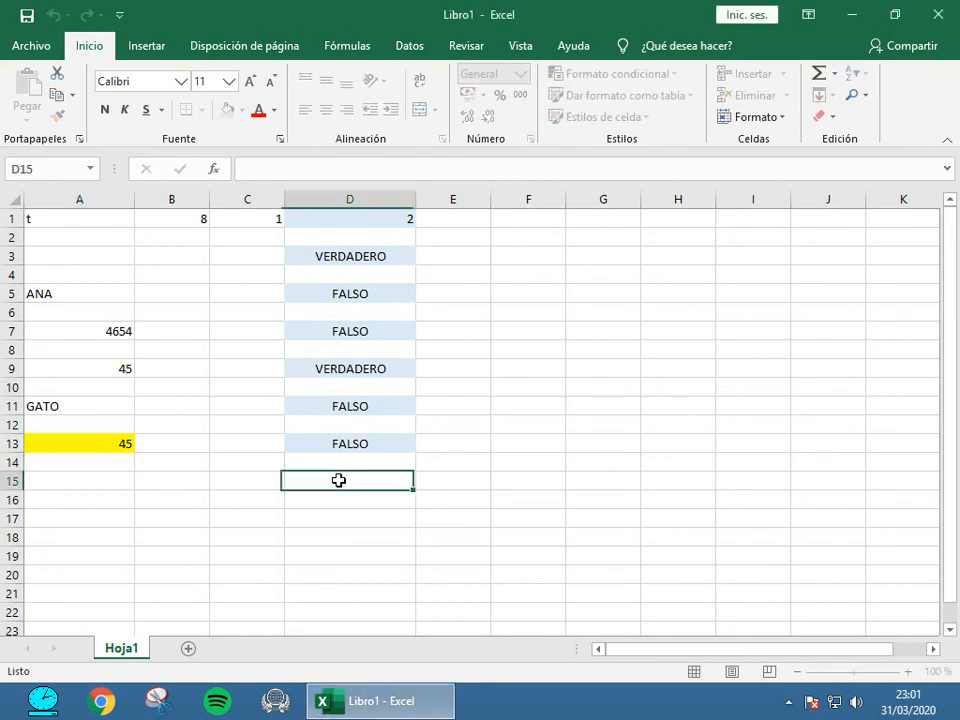
click(264, 166)
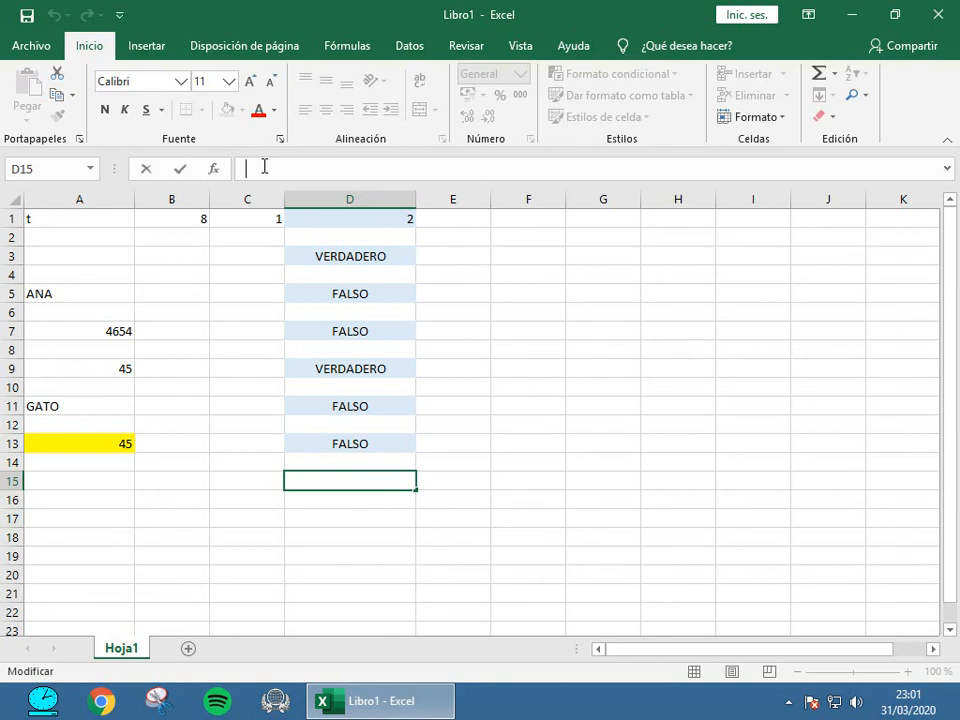
text(=)
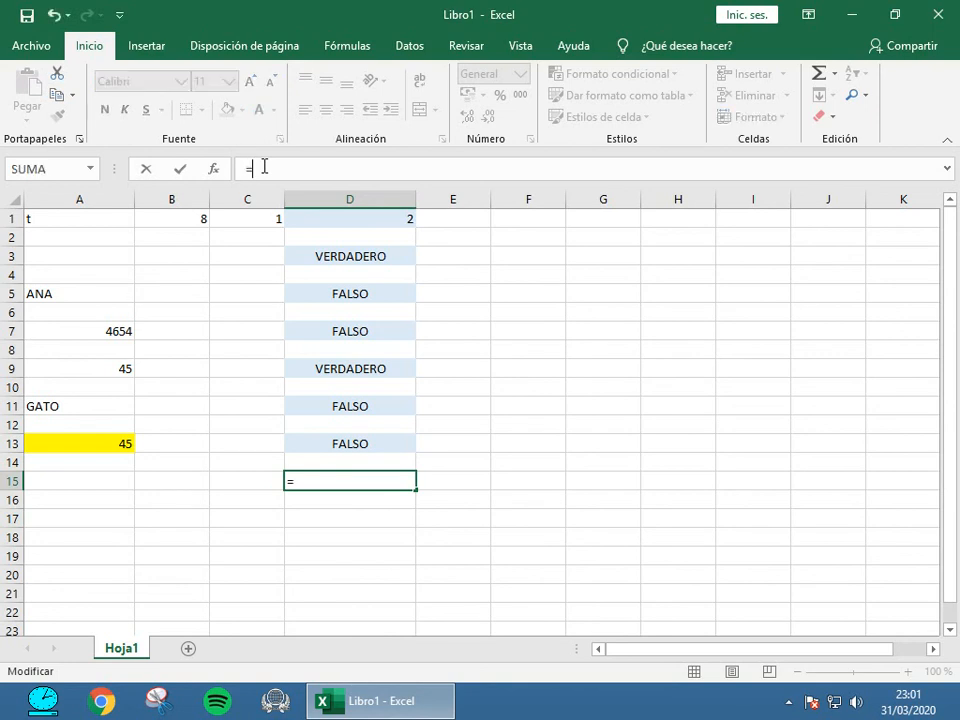
text(TIP)
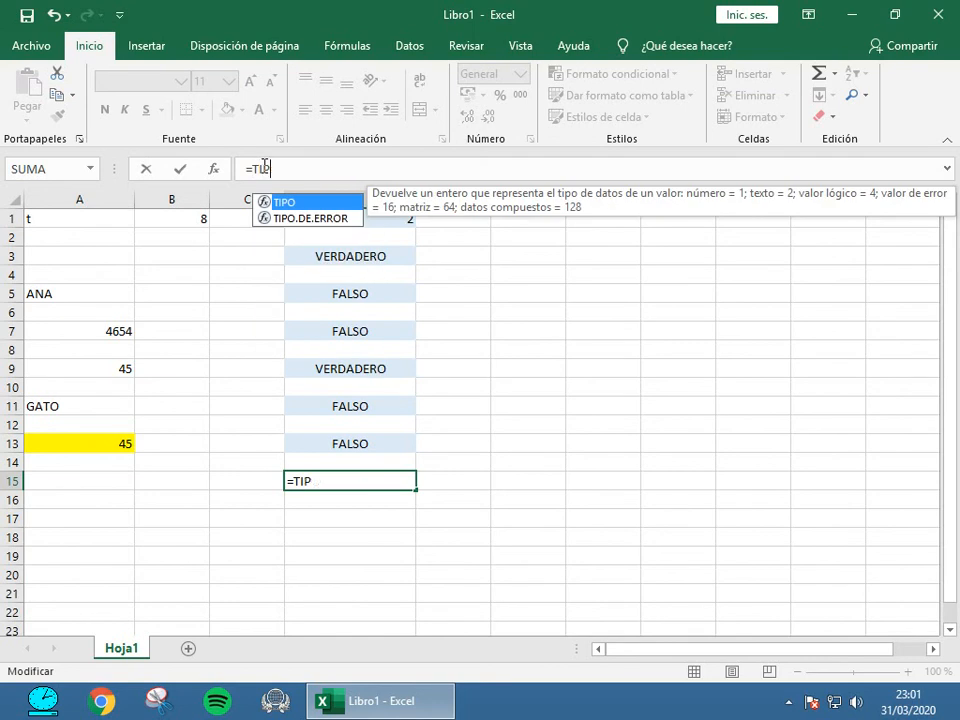
text(O()
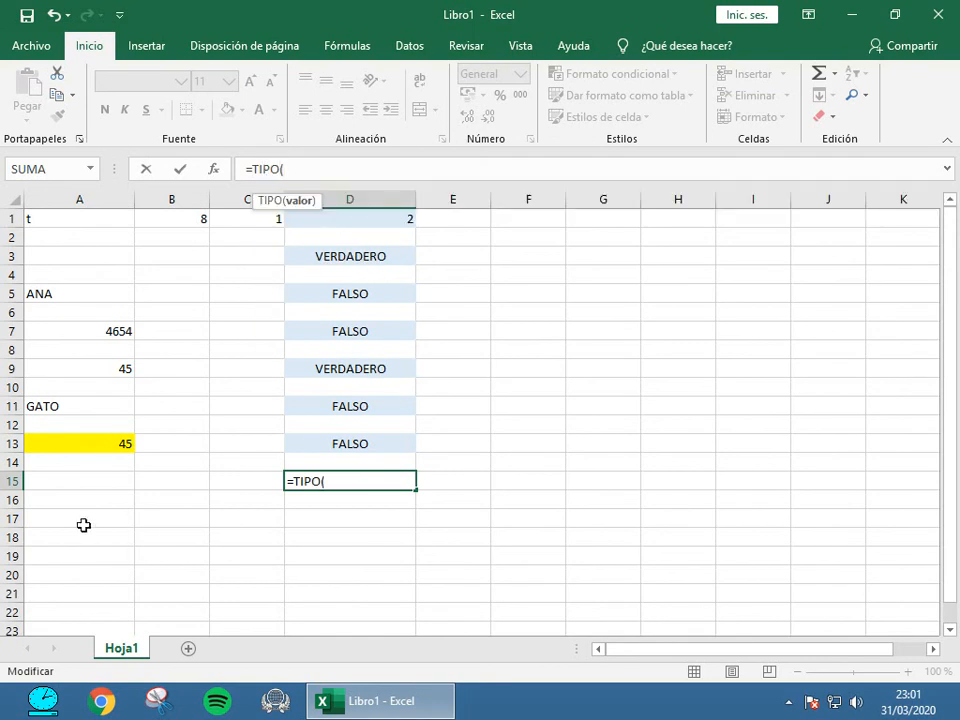
click(75, 480)
click(352, 160)
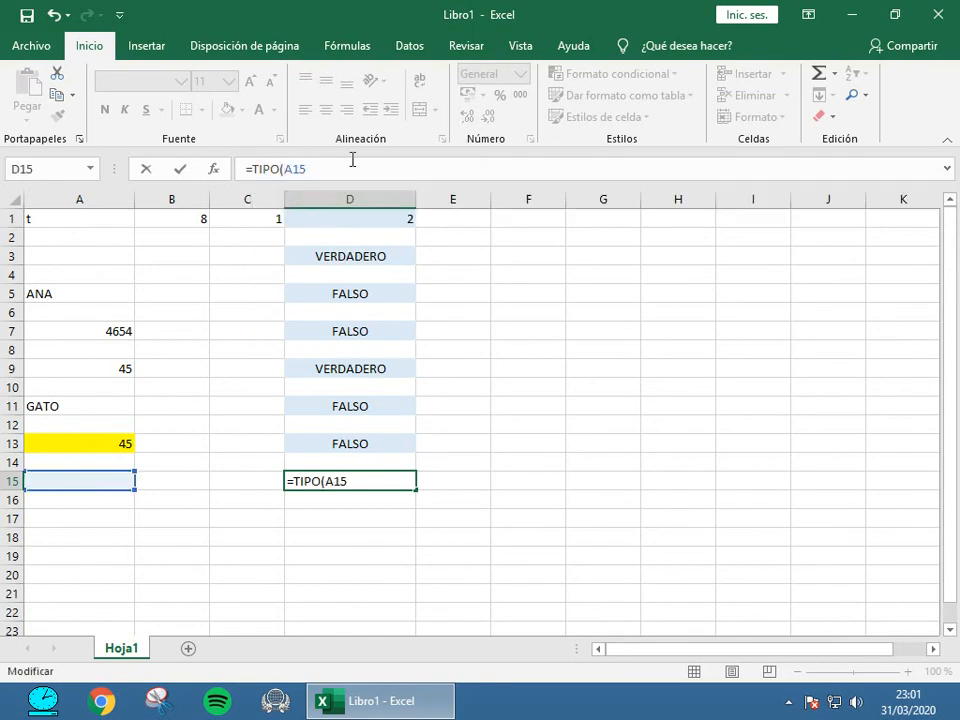
text())
key(Return)
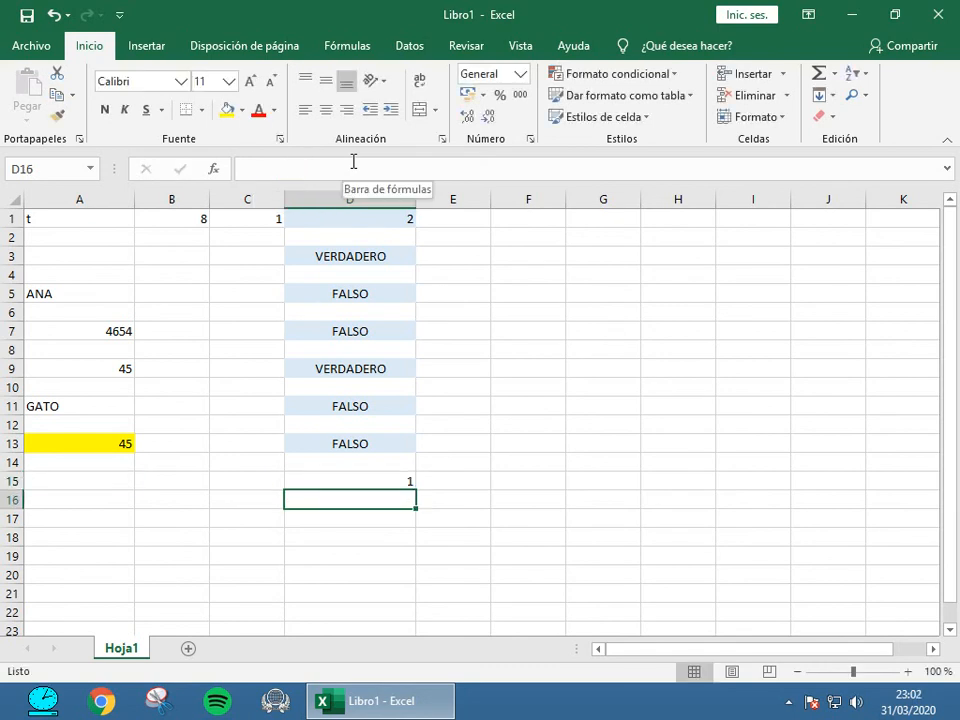
Shade the input cell A15 yellow and check the TIPO formula in D15 against it.
click(94, 480)
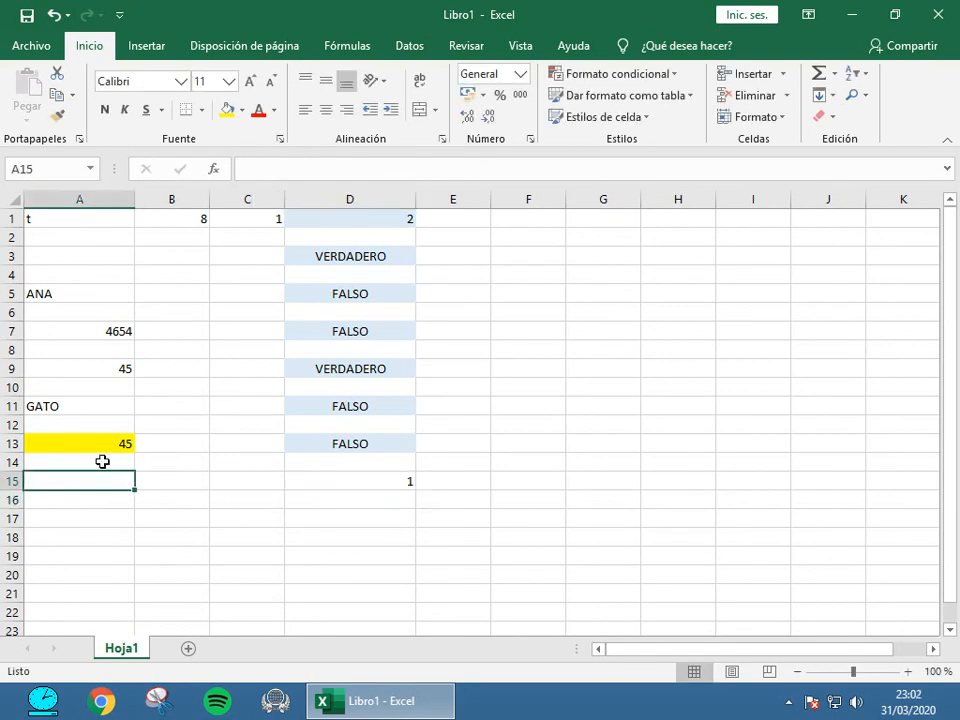
click(227, 110)
click(140, 515)
click(109, 497)
click(110, 478)
click(332, 478)
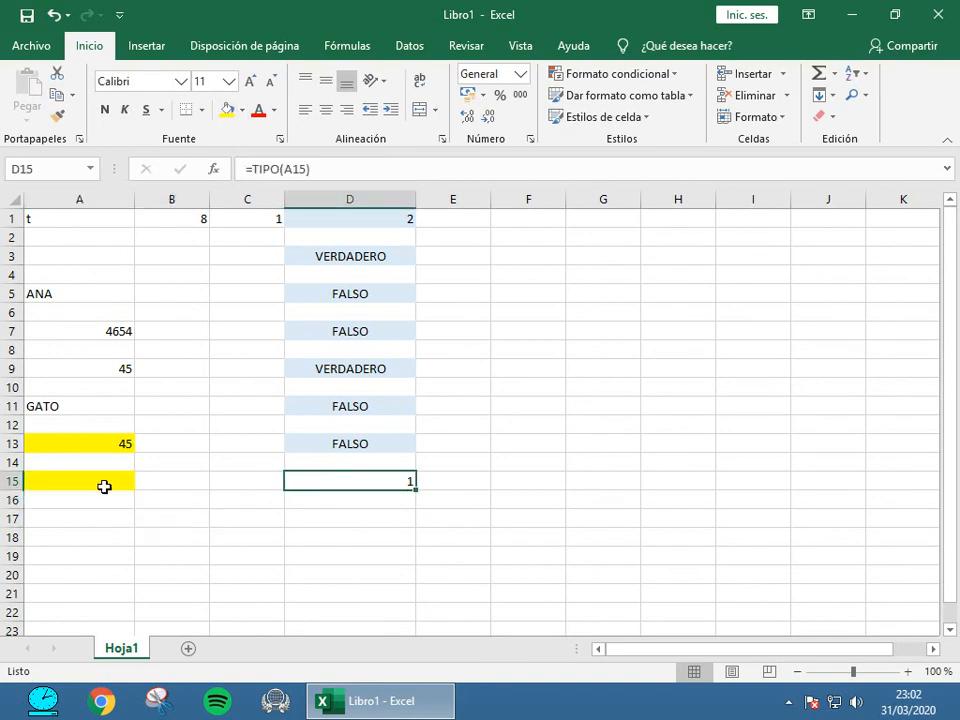
Enter the number 78 in cell A15 to test the TIPO formula with a numeric value.
click(103, 488)
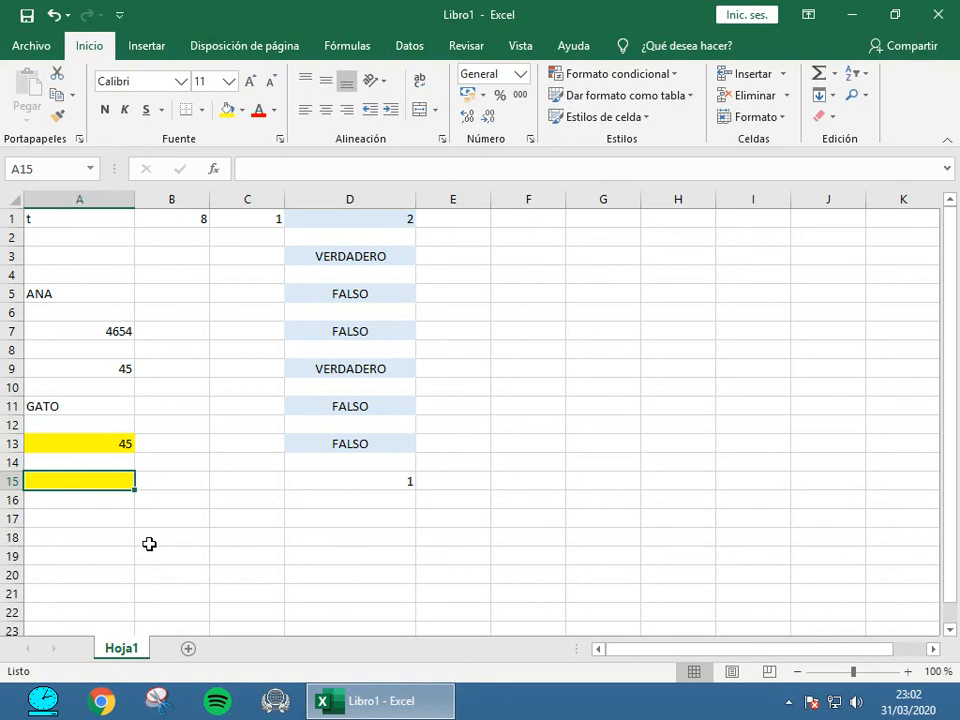
text(78)
key(Return)
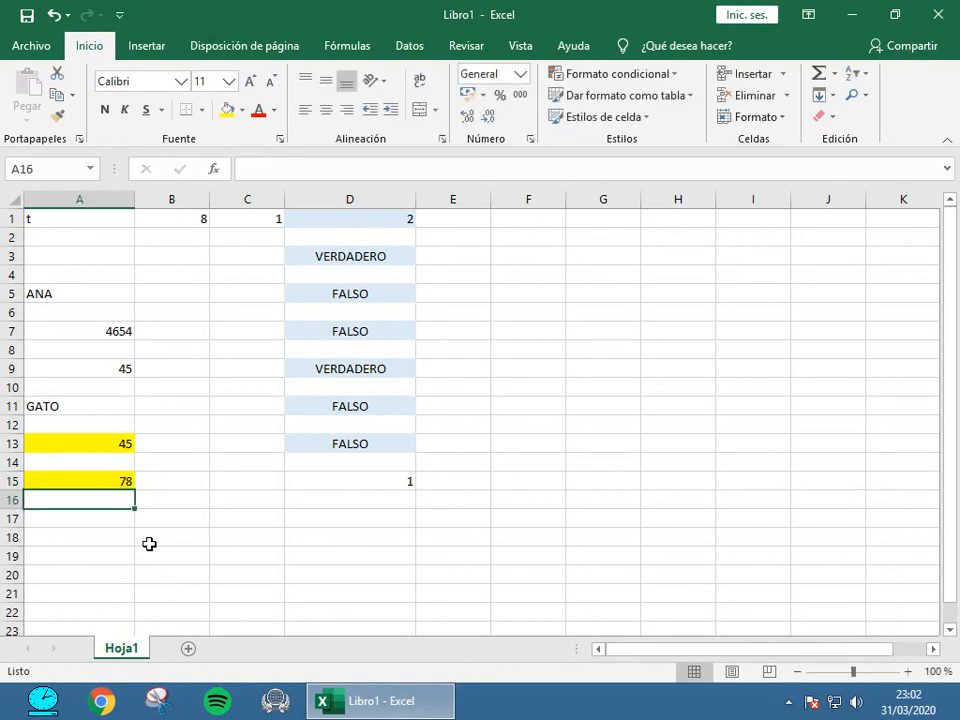
Replace the number in cell A15 with the same text as in A5 to test TIPO with text.
key(Up)
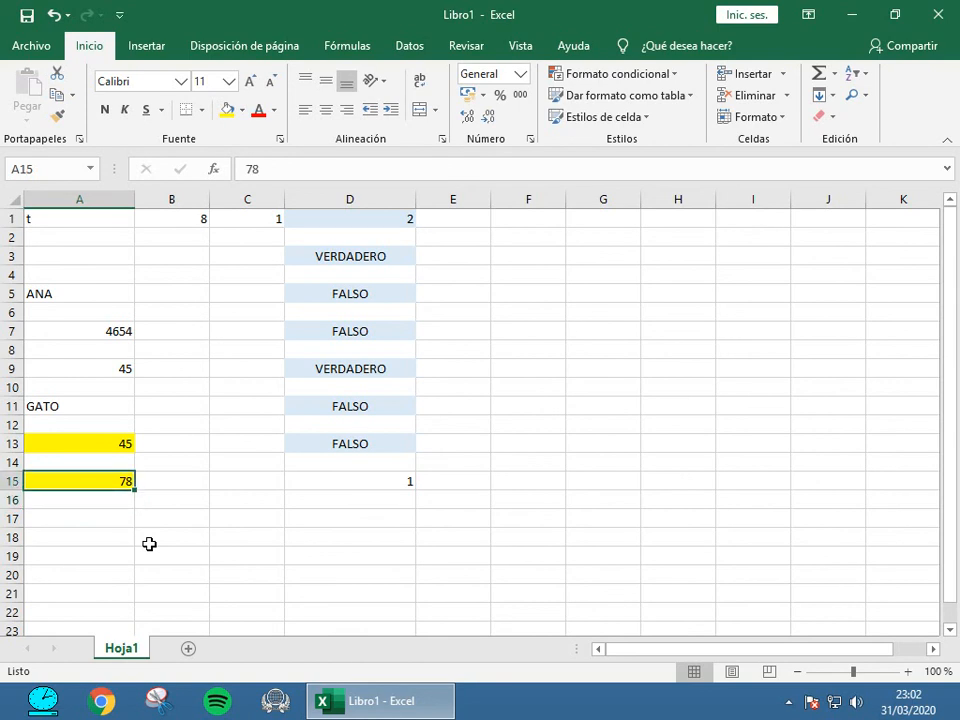
text(ANA)
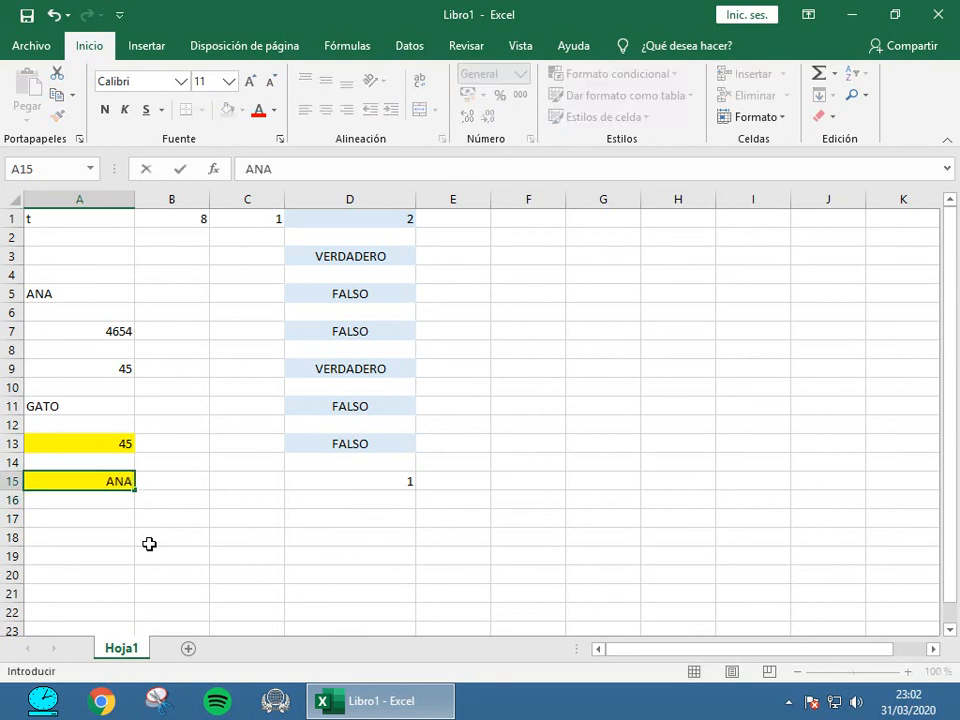
key(Return)
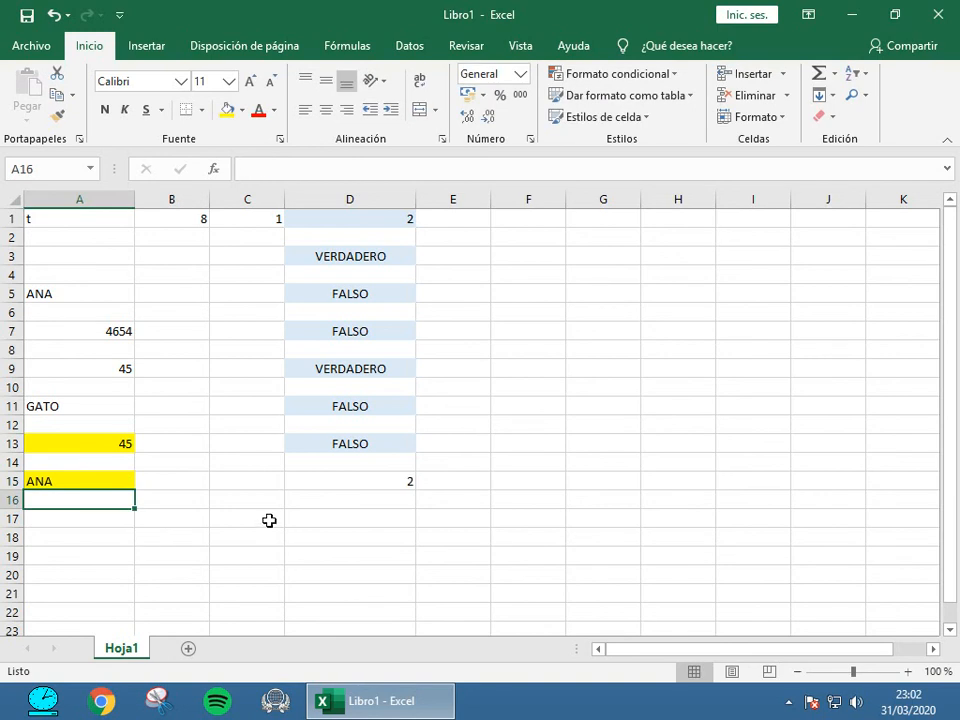
Shade the TIPO result cell D15 light blue like the other result cells in column D.
click(344, 481)
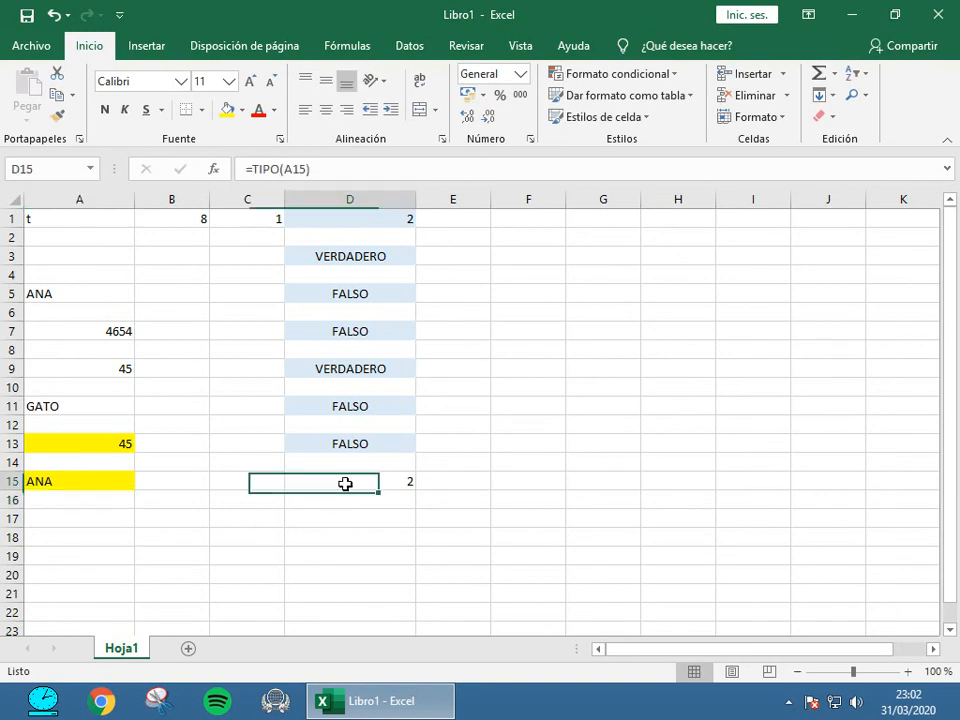
click(241, 110)
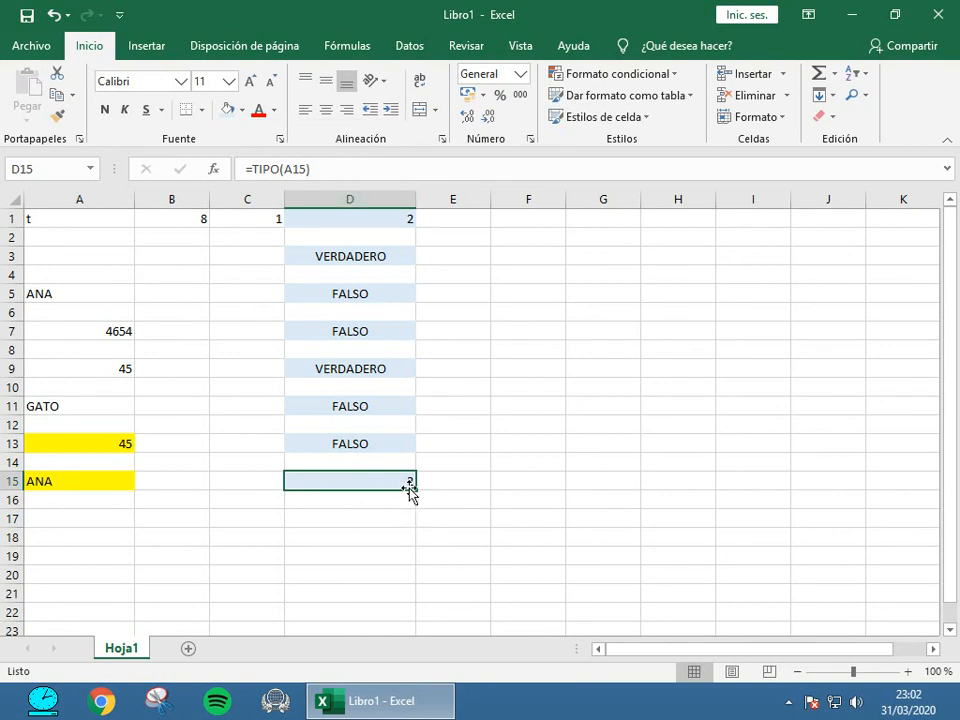
Test the TIPO formula with logical values by entering FALSO and, after it, VERDADERO in cell A15.
click(77, 481)
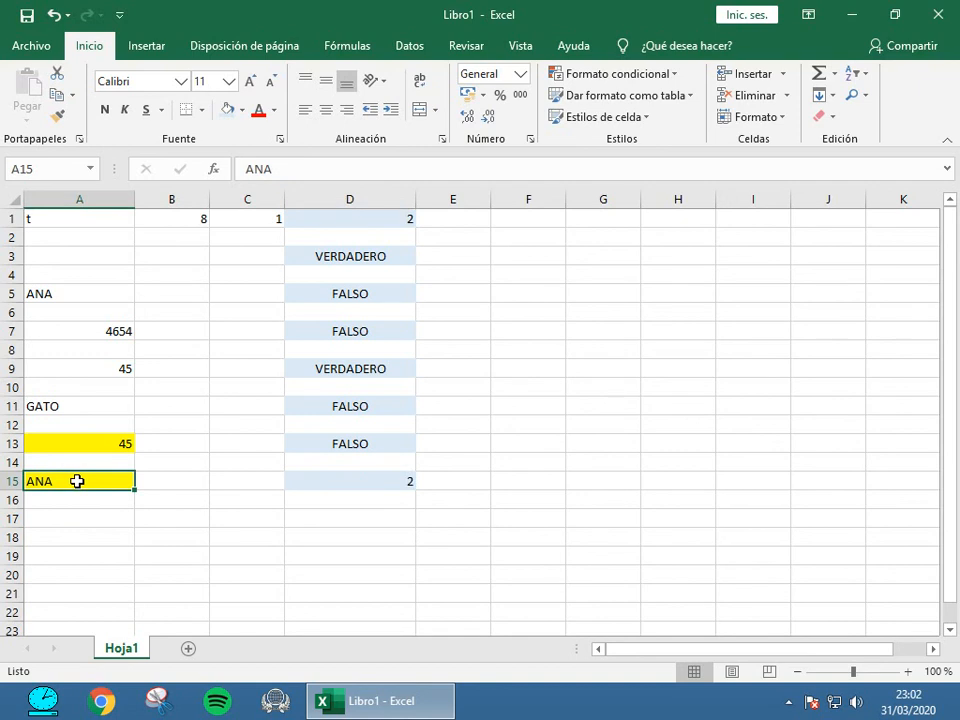
text(FALSO)
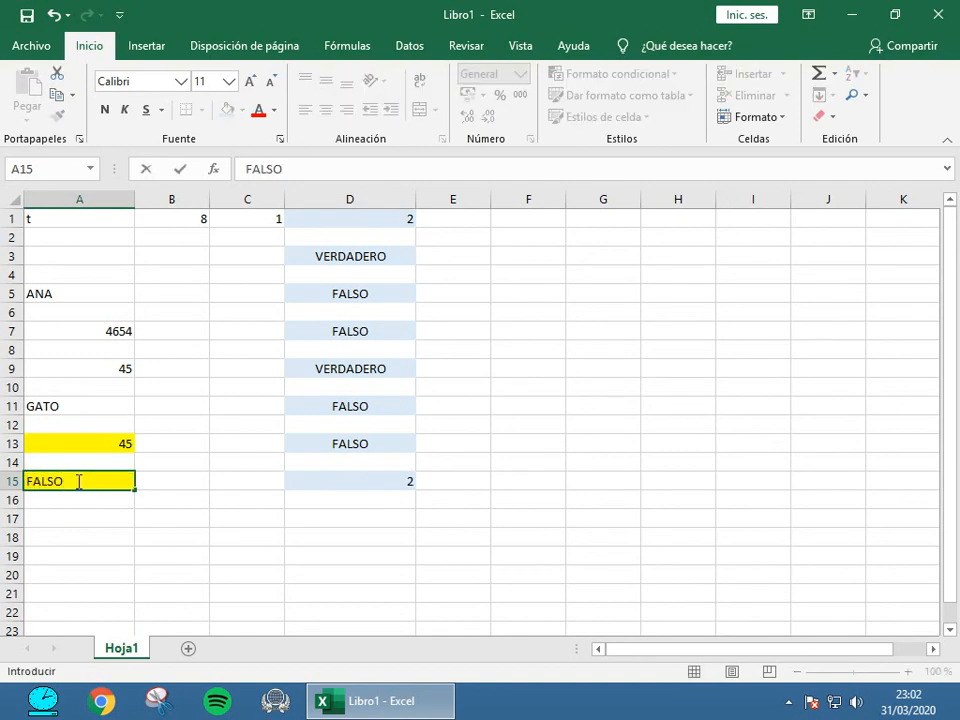
key(Return)
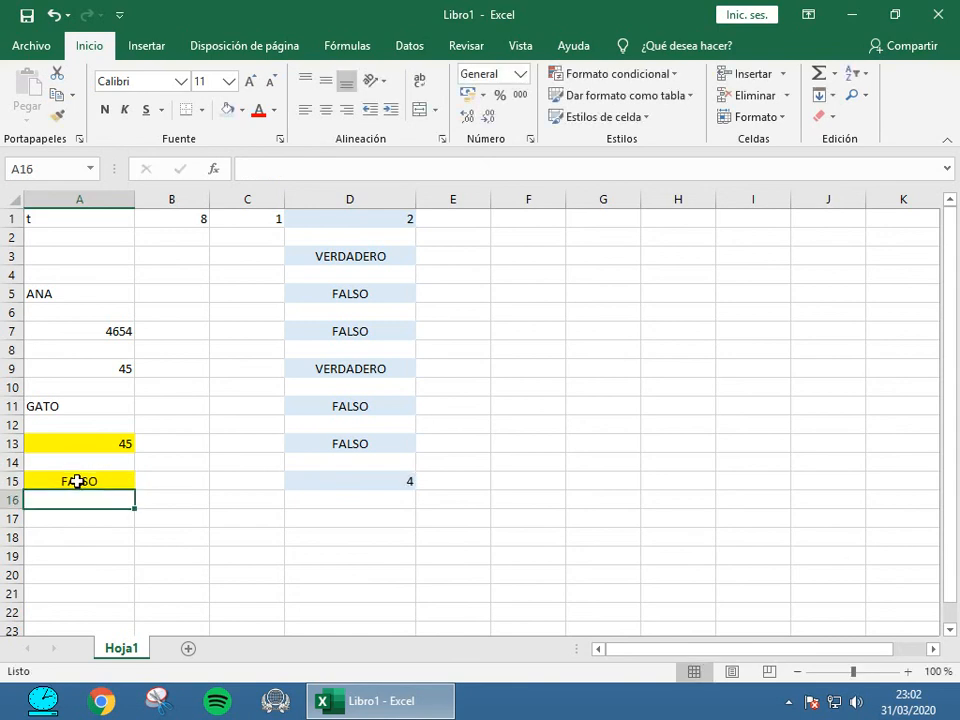
click(77, 481)
text(VERD)
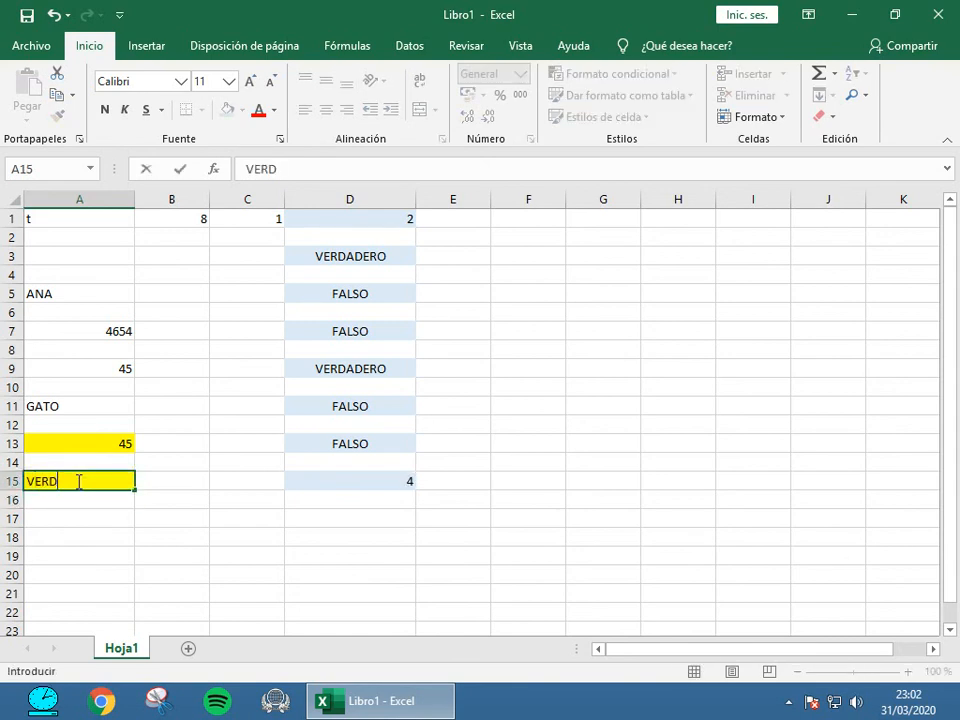
text(ADERO)
key(Return)
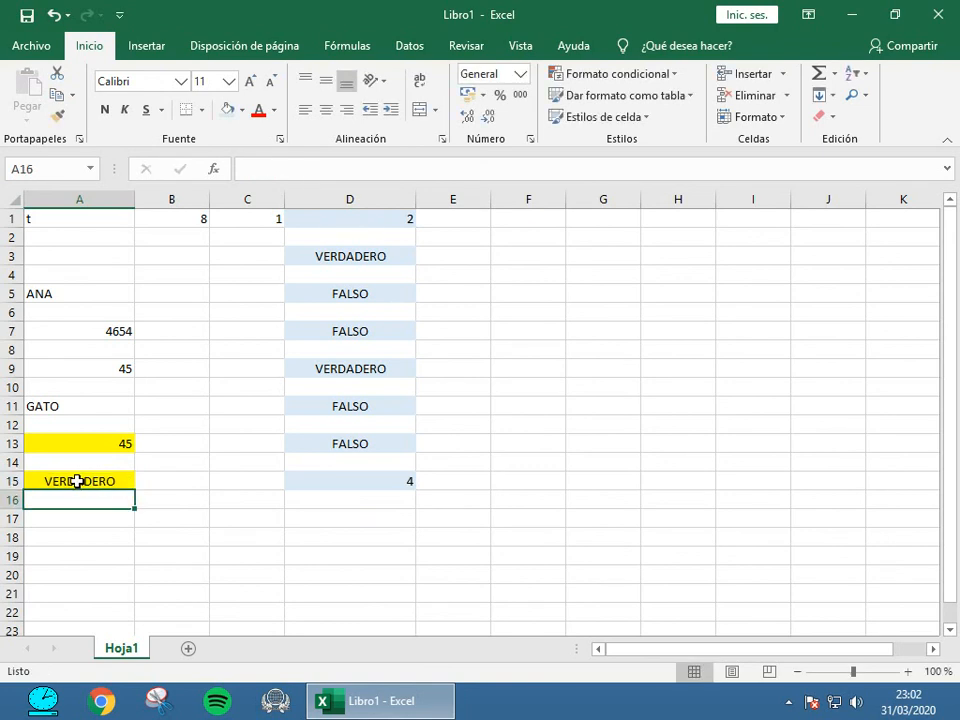
Enter the invalid formula =DFSDFS in cell A15 to test TIPO with an error value.
click(77, 481)
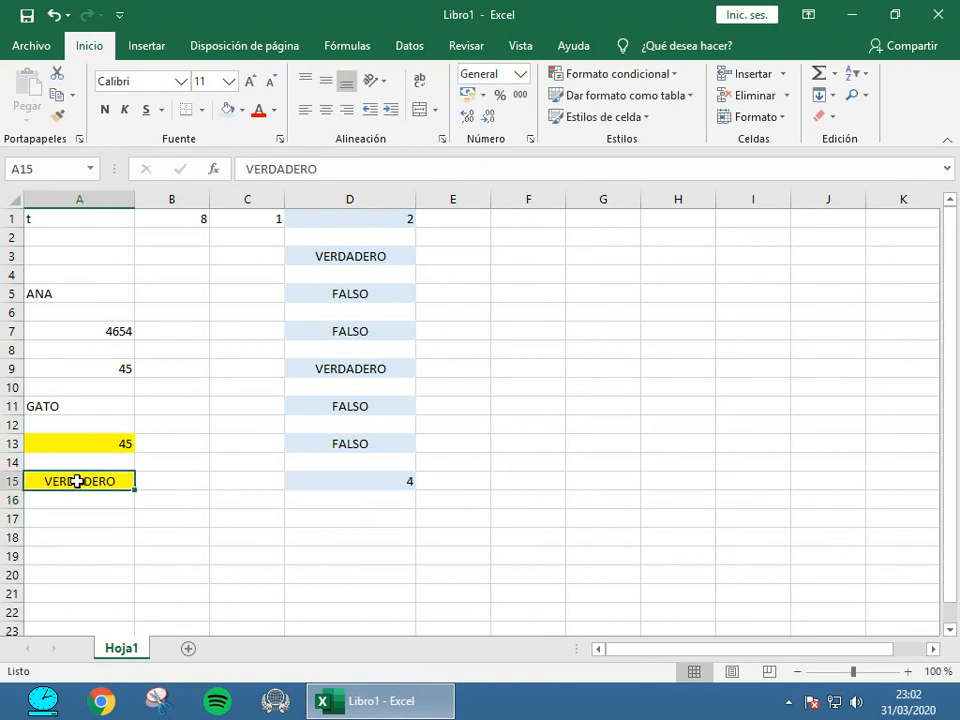
text(=DFSDFS)
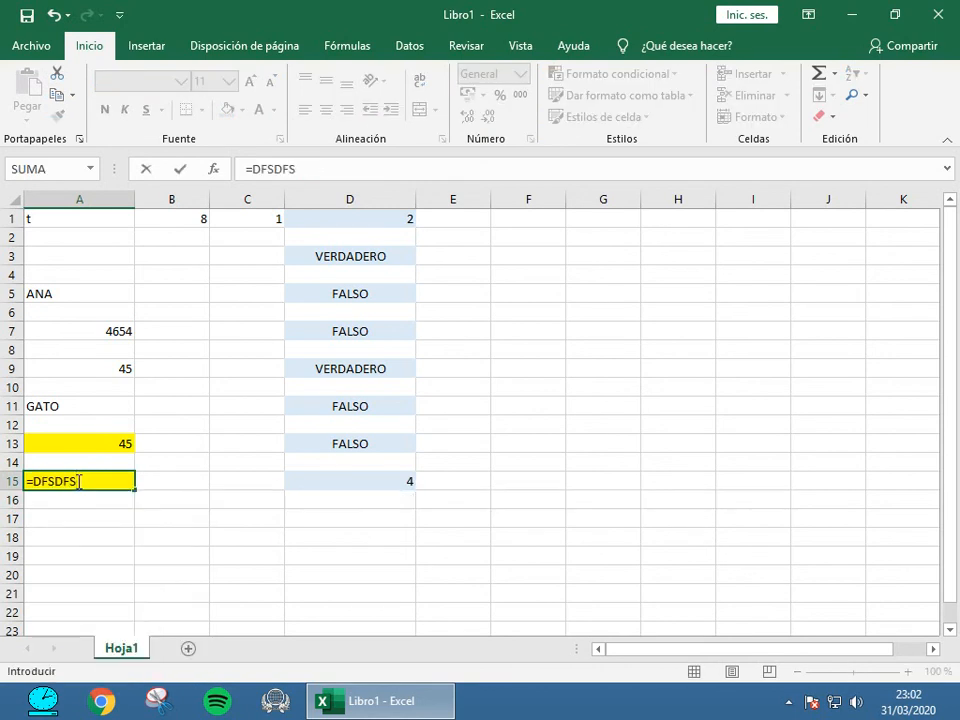
key(Return)
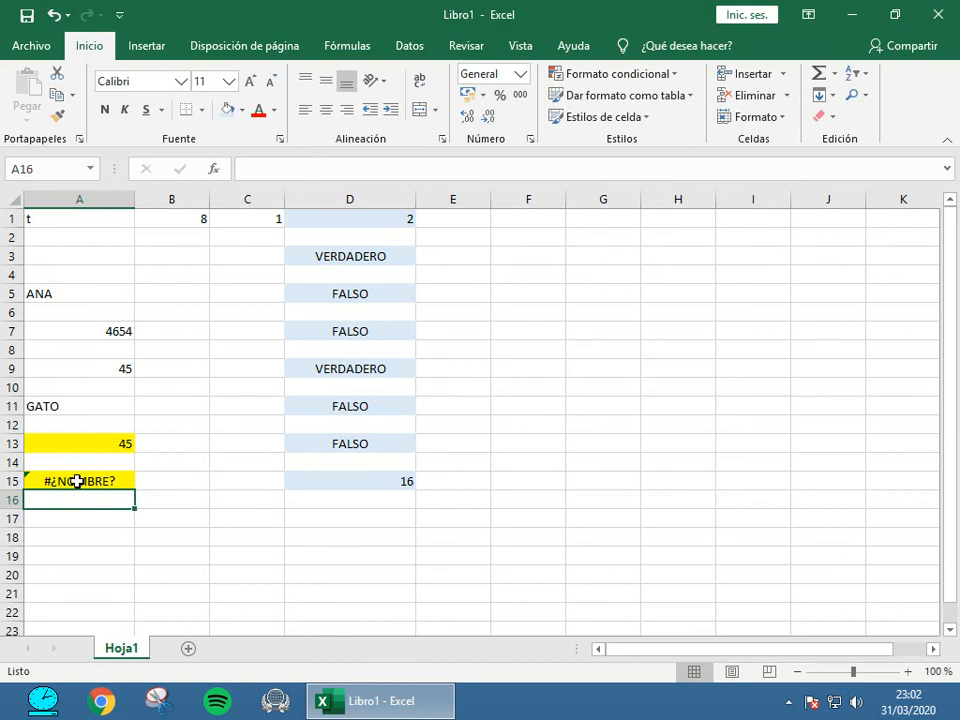
Replace the invalid formula in cell A15 with the number 78.
click(77, 481)
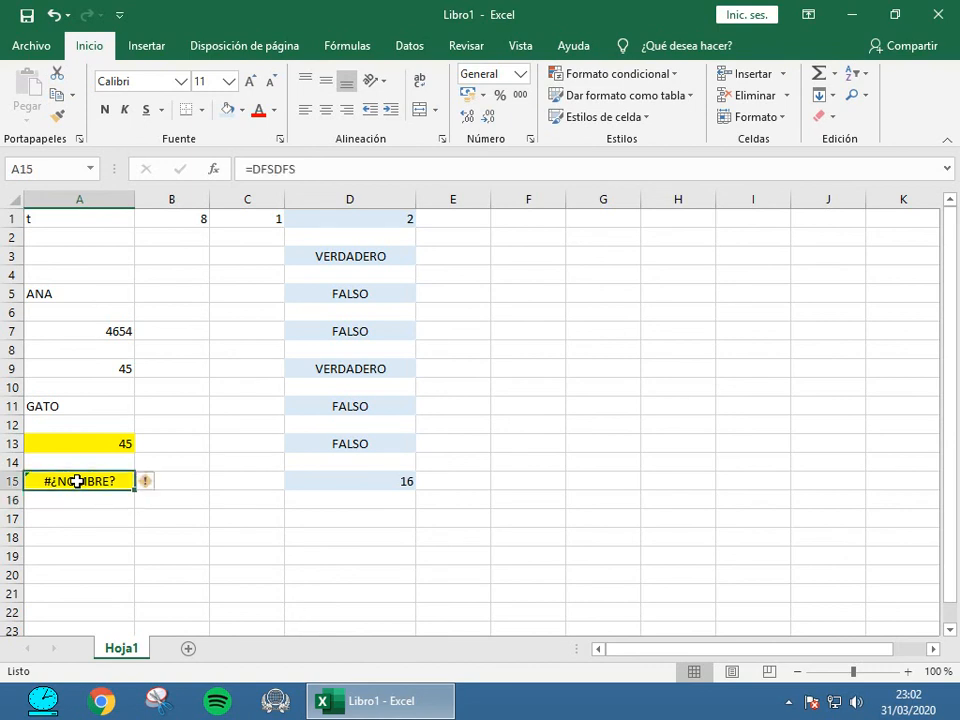
text(78)
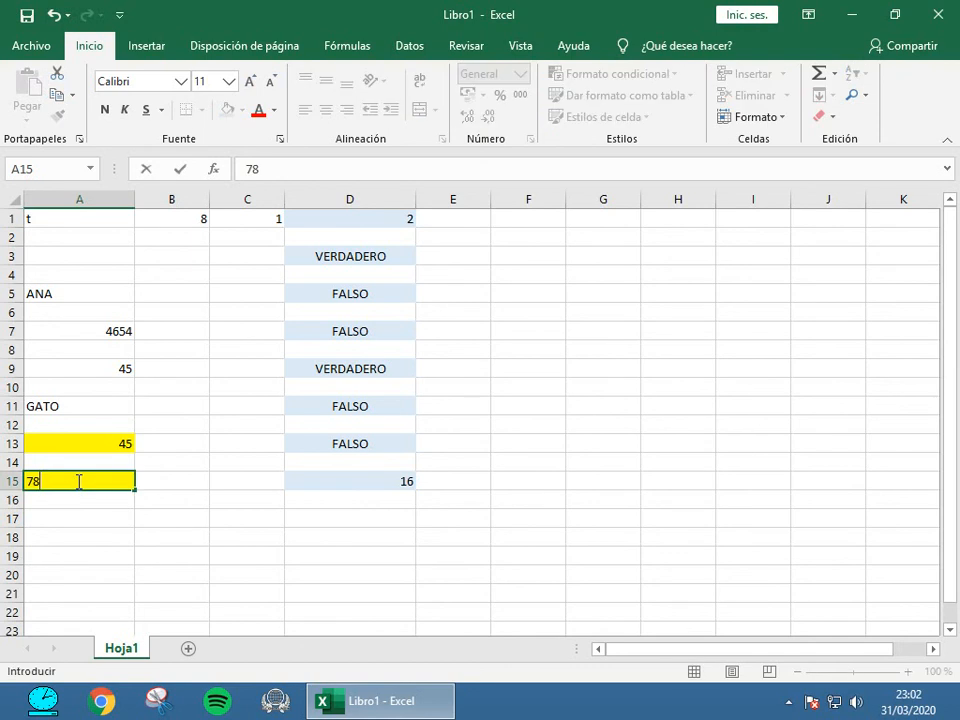